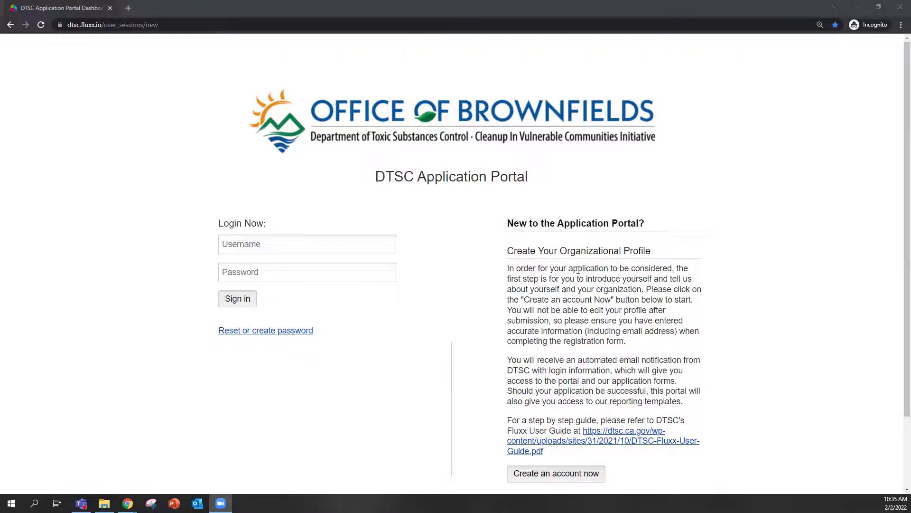
Sign in to the DTSC Application Portal with the account e-mail and password.
scroll(577, 269, down, 2)
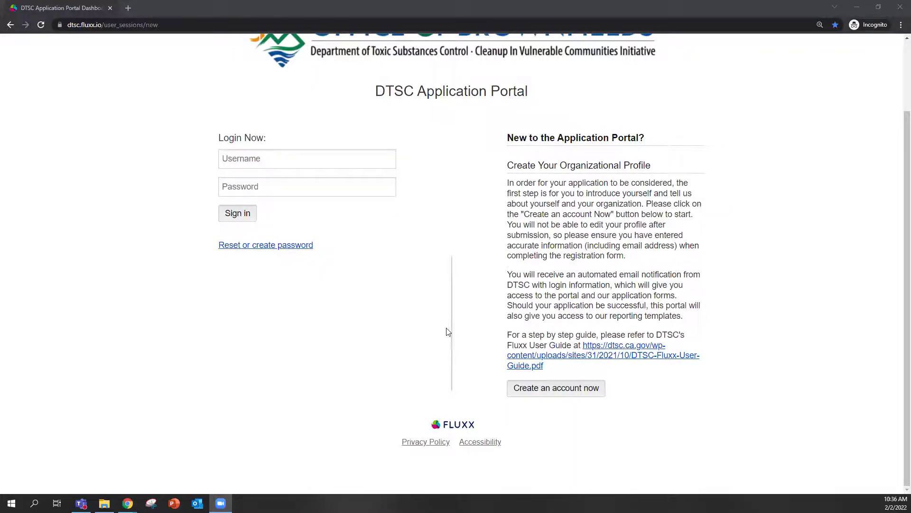
scroll(371, 298, up, 1)
scroll(371, 298, up, 1)
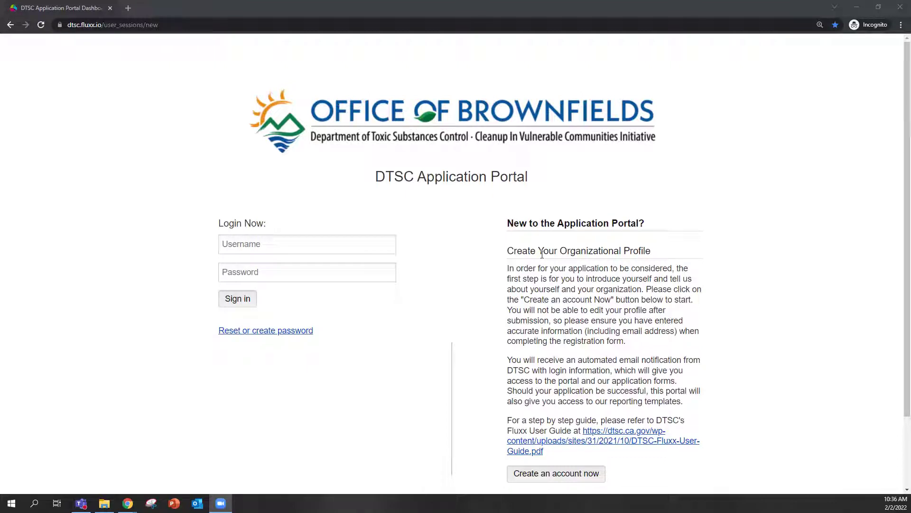
click(286, 244)
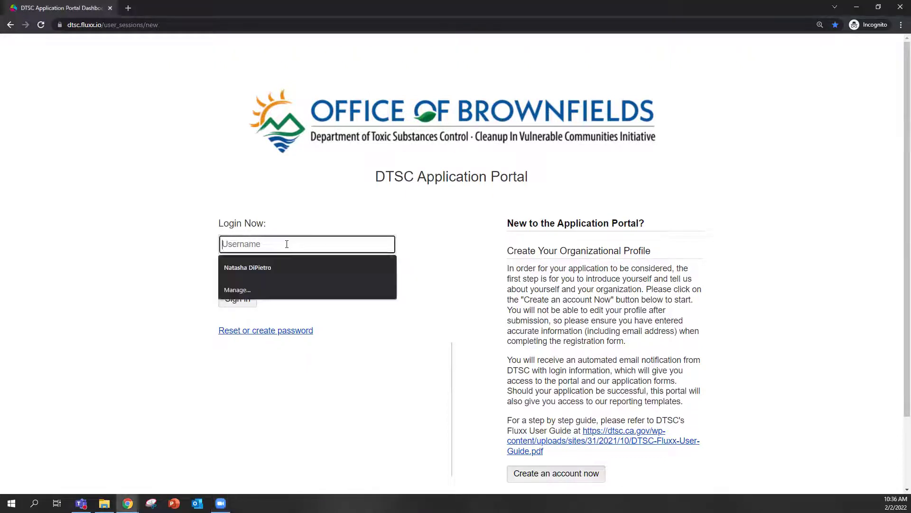
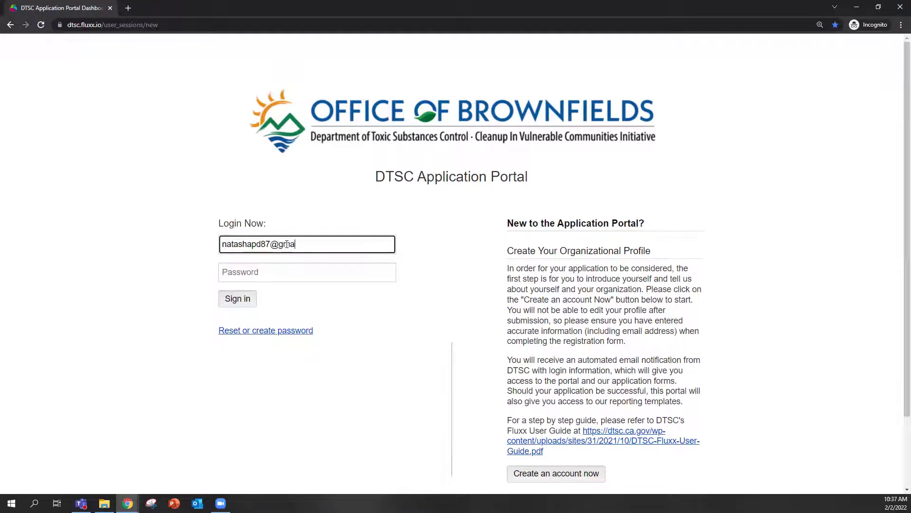
key(Tab)
text(********)
key(Return)
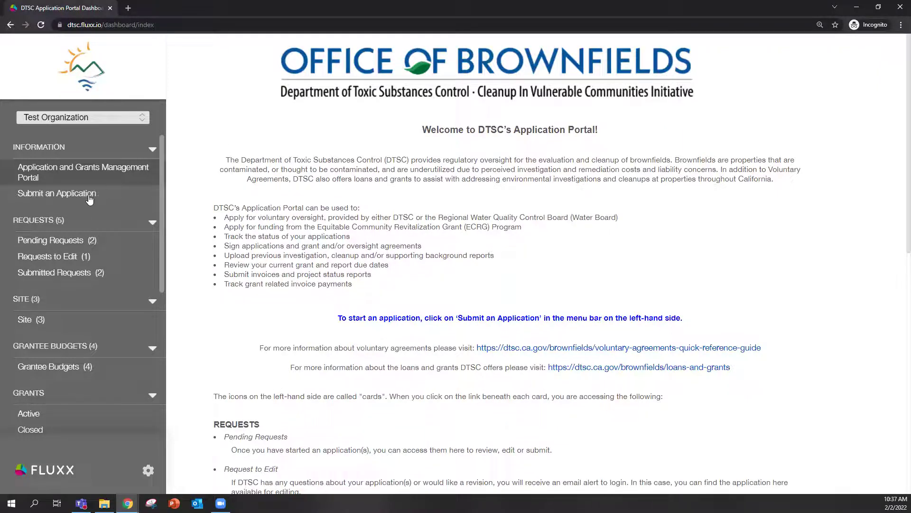
Start a new Equitable Community Revitalization Grant application from the Submit an Application page.
click(57, 199)
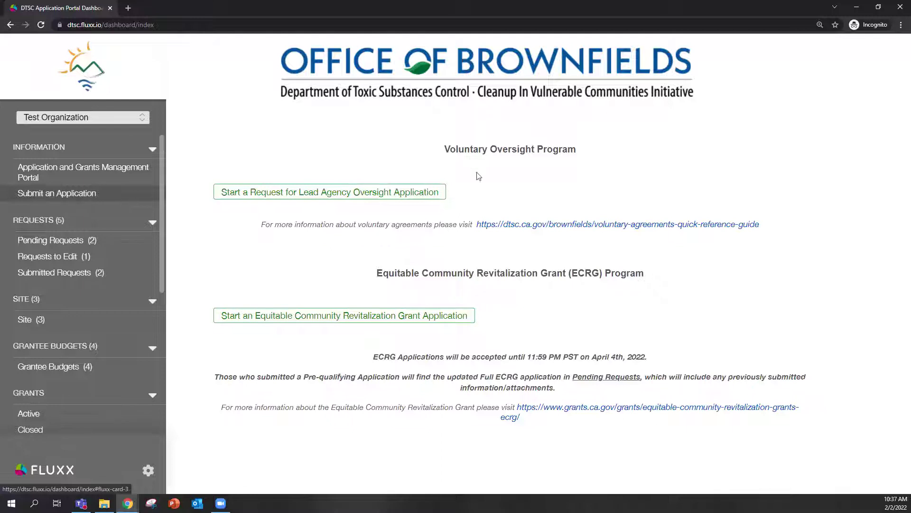
click(422, 193)
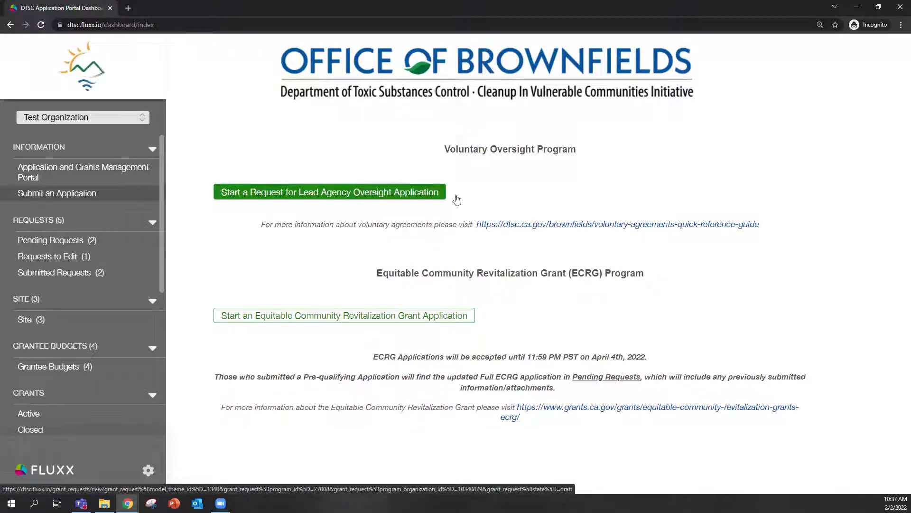
click(445, 316)
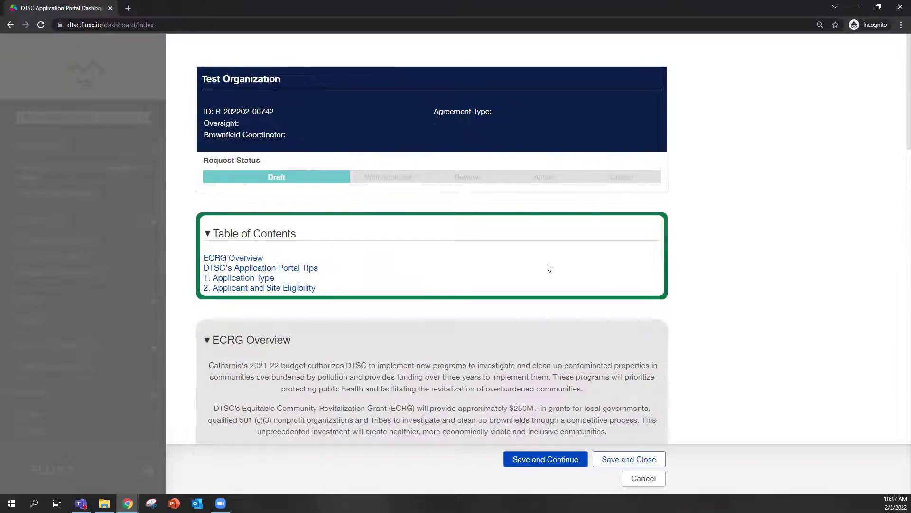
Read through the ECRG Overview, then save the draft with Save and Continue.
scroll(449, 258, down, 2)
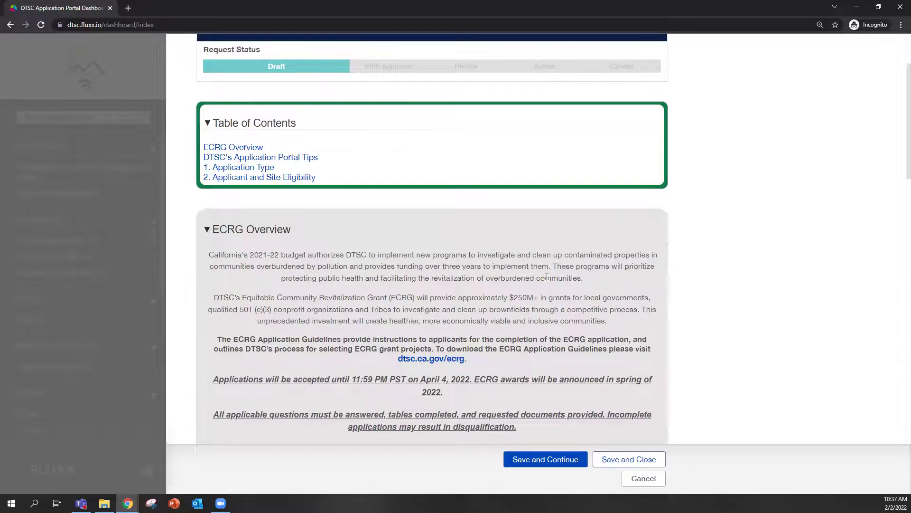
scroll(547, 278, down, 2)
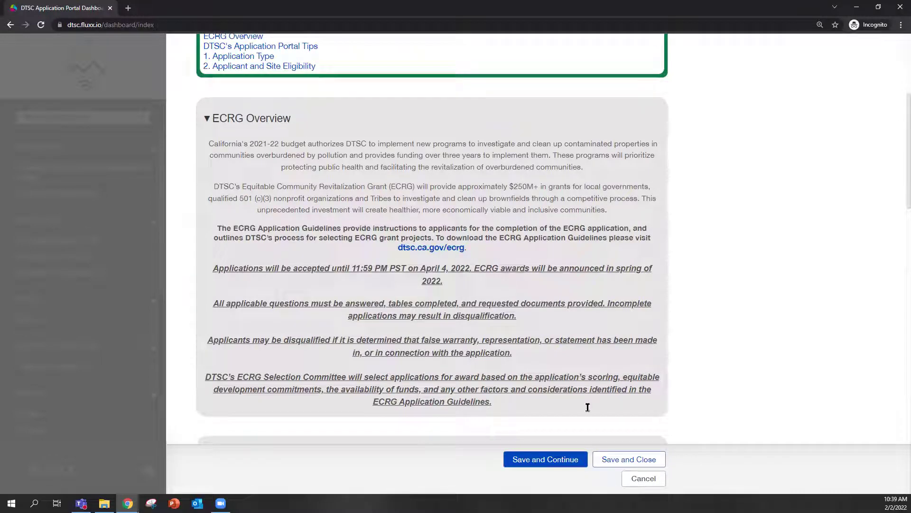
click(548, 458)
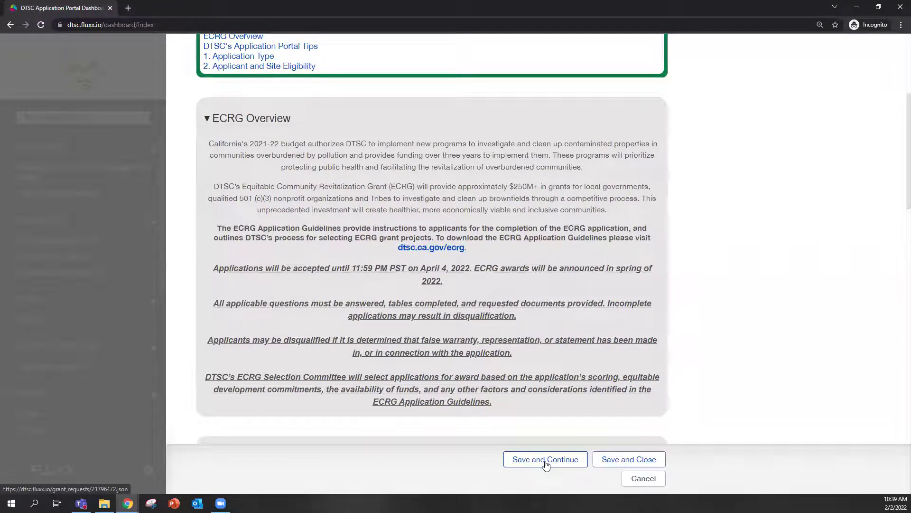
click(545, 463)
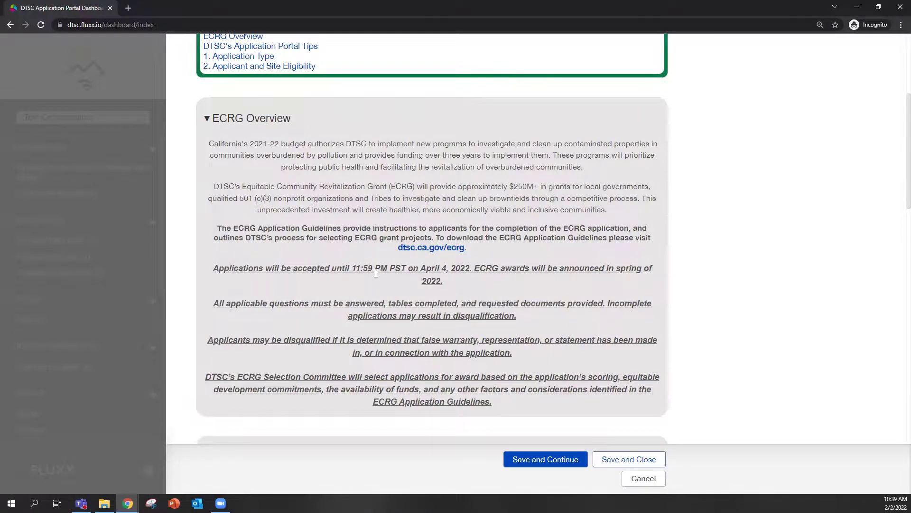
scroll(378, 272, down, 5)
scroll(378, 272, down, 2)
scroll(356, 251, up, 3)
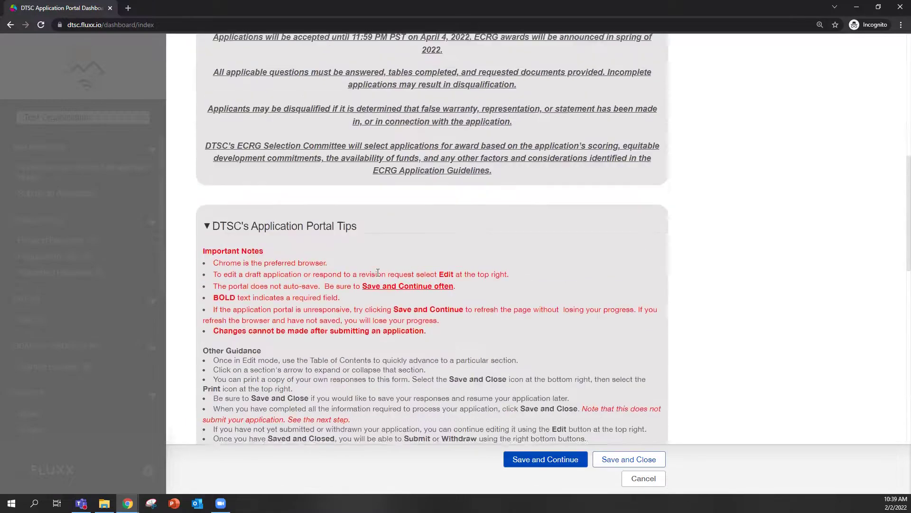
scroll(331, 231, down, 1)
scroll(307, 238, down, 3)
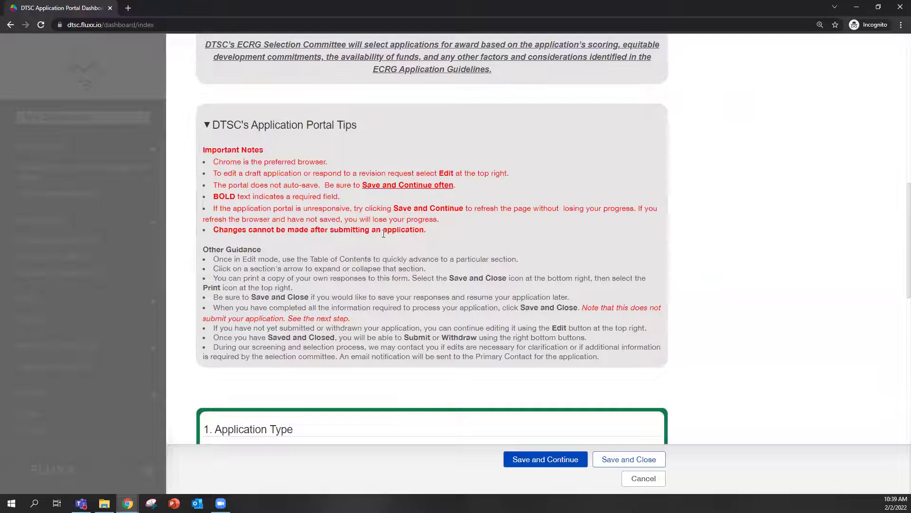
scroll(559, 261, down, 5)
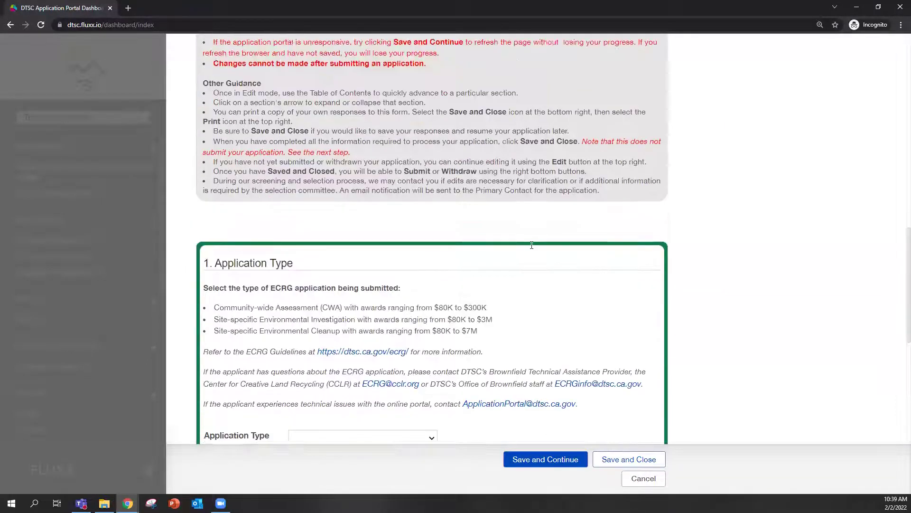
scroll(532, 248, down, 2)
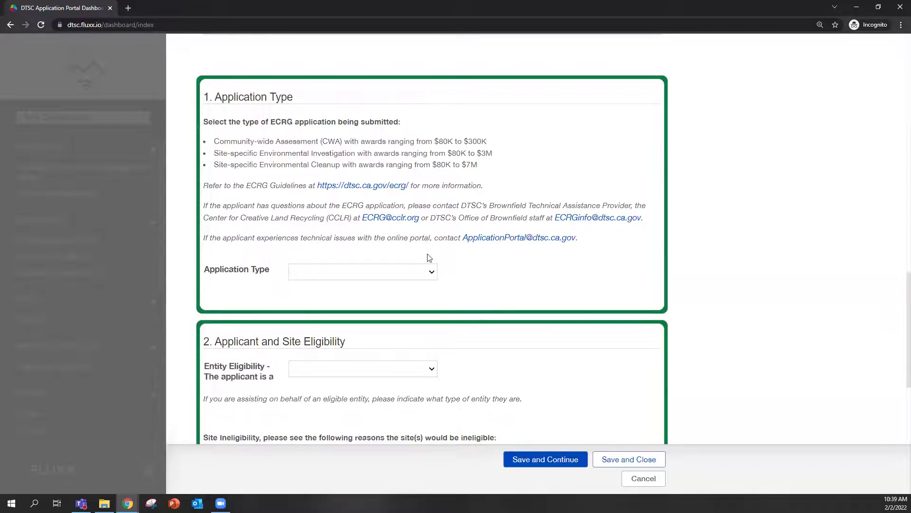
Choose Environmental Cleanup as the Application Type.
click(403, 273)
click(401, 319)
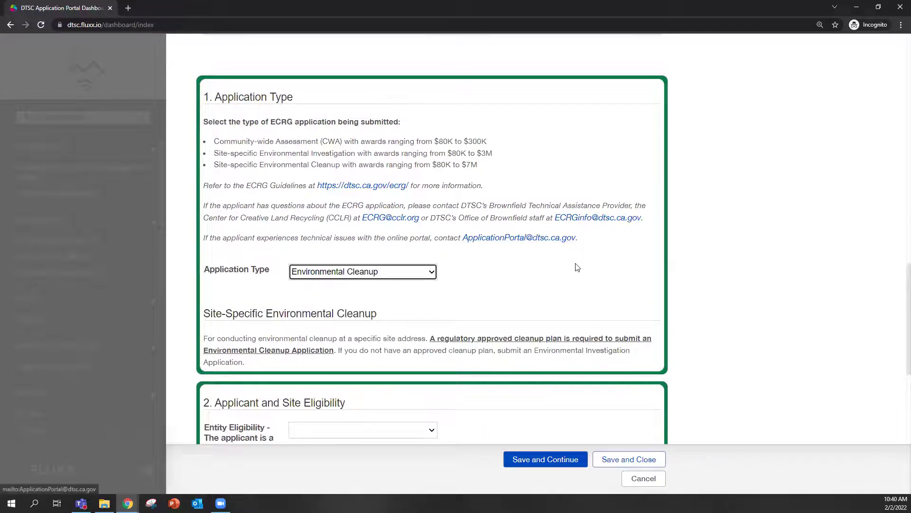
scroll(576, 265, down, 3)
scroll(583, 269, up, 3)
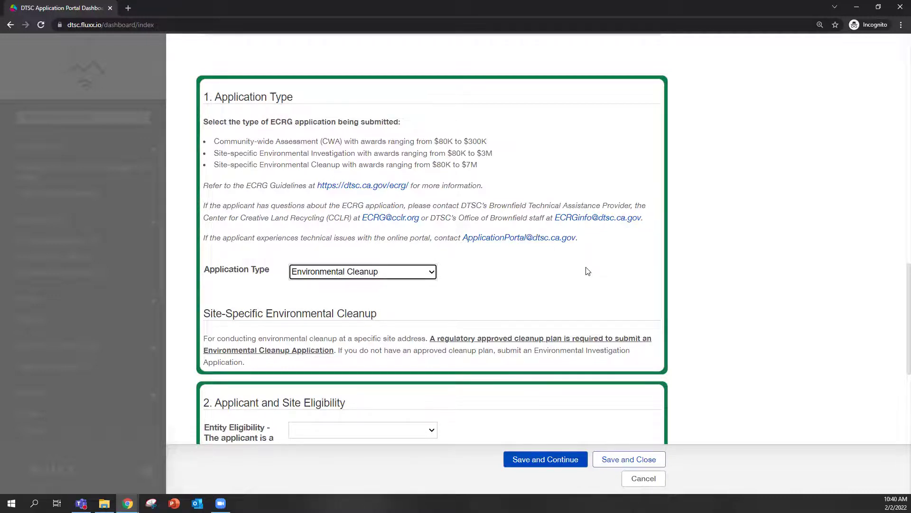
scroll(524, 263, down, 2)
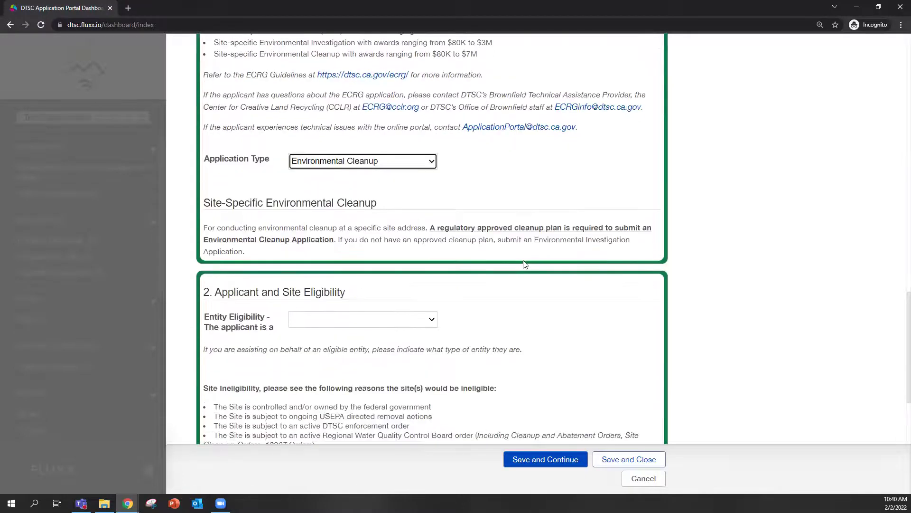
scroll(524, 263, down, 4)
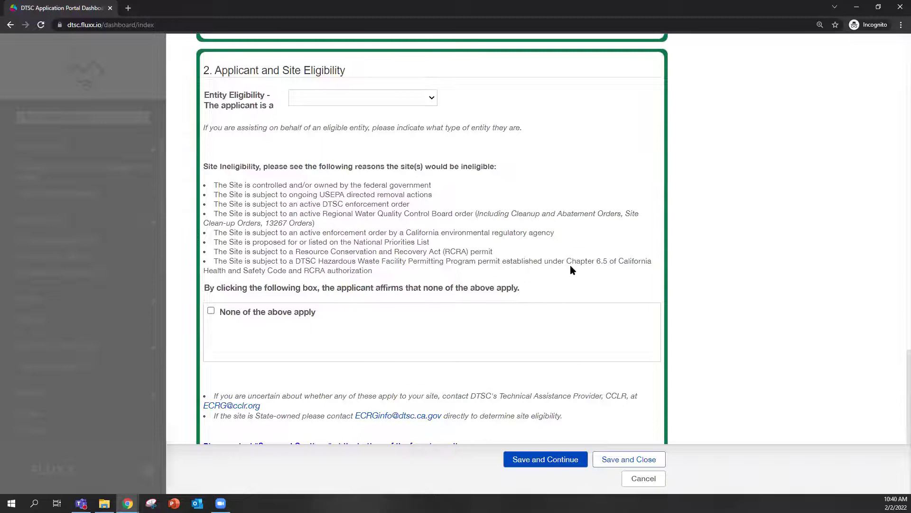
Set Entity Eligibility to Nonprofit and check 'None of the above apply' for site ineligibility.
click(381, 98)
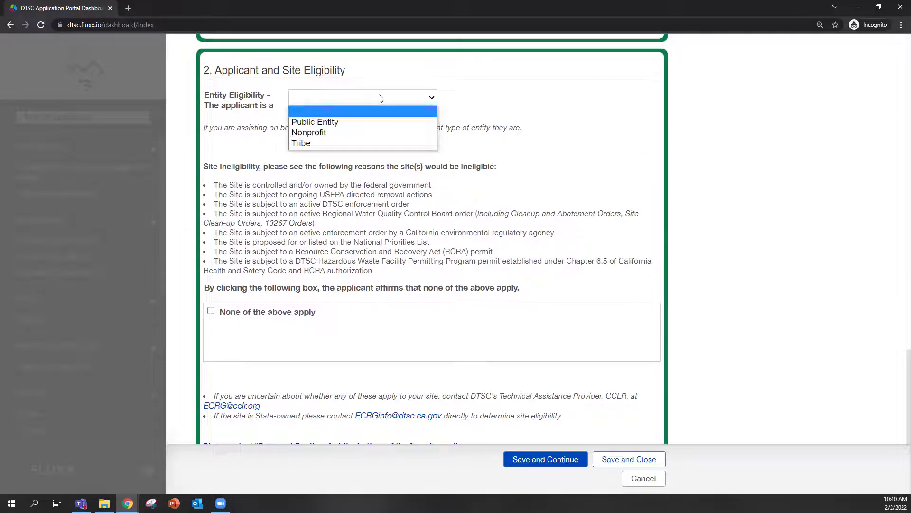
click(376, 133)
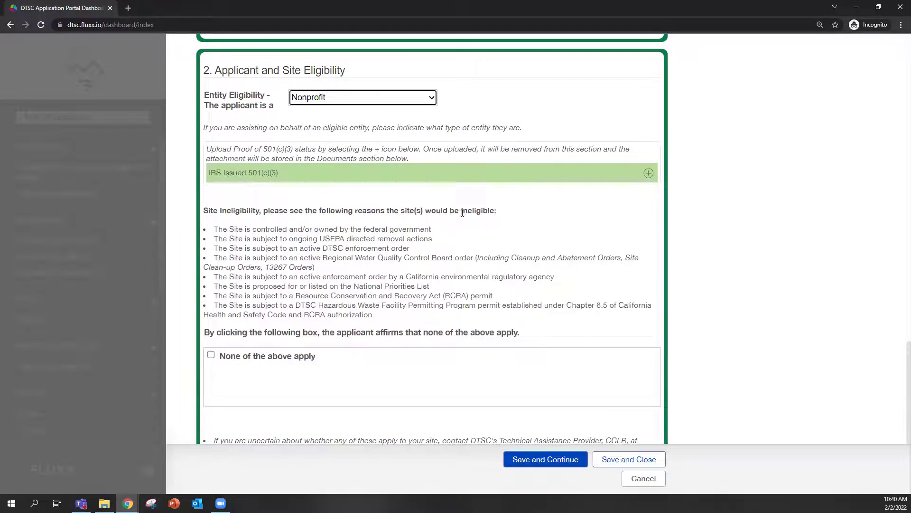
scroll(462, 213, down, 2)
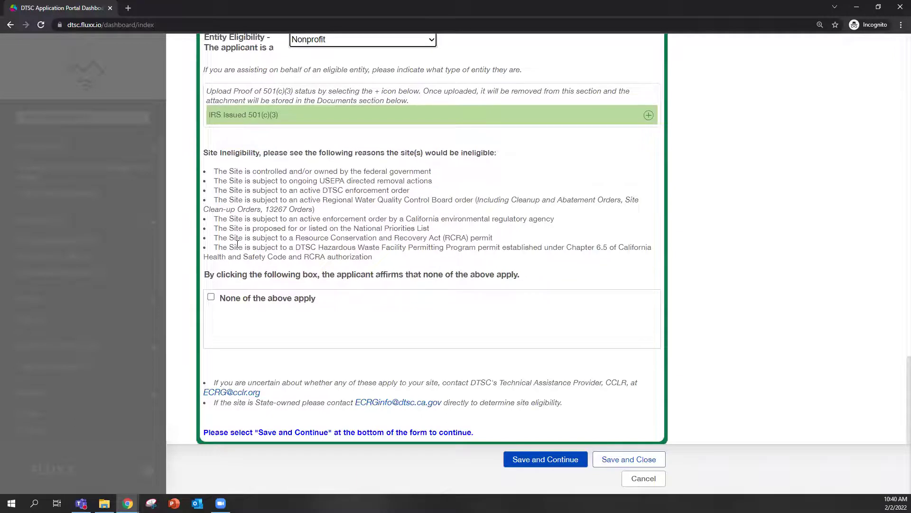
click(212, 303)
click(211, 299)
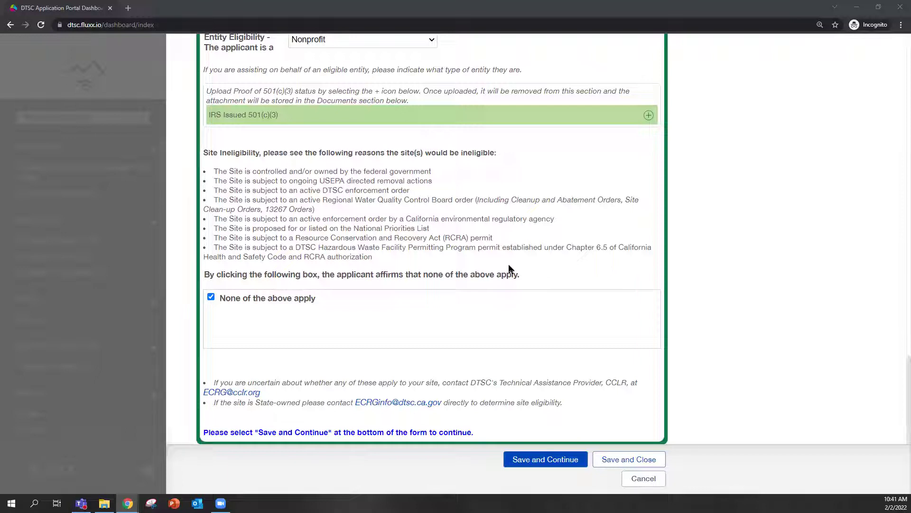
scroll(523, 308, up, 2)
scroll(527, 332, down, 2)
Save the Nonprofit and 'None of the above apply' answers, then review the saved form.
click(549, 463)
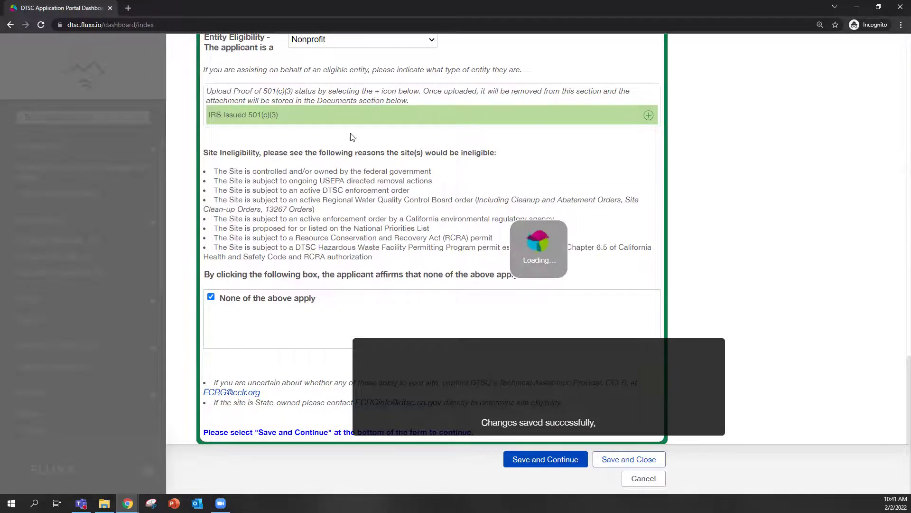
scroll(375, 304, down, 2)
scroll(380, 304, down, 4)
scroll(381, 305, down, 2)
scroll(428, 305, up, 2)
scroll(353, 160, up, 2)
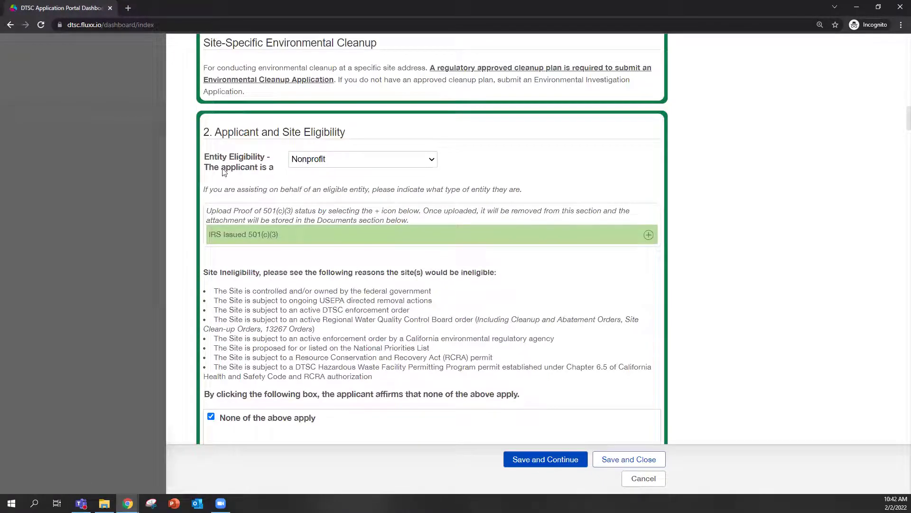
scroll(273, 171, down, 3)
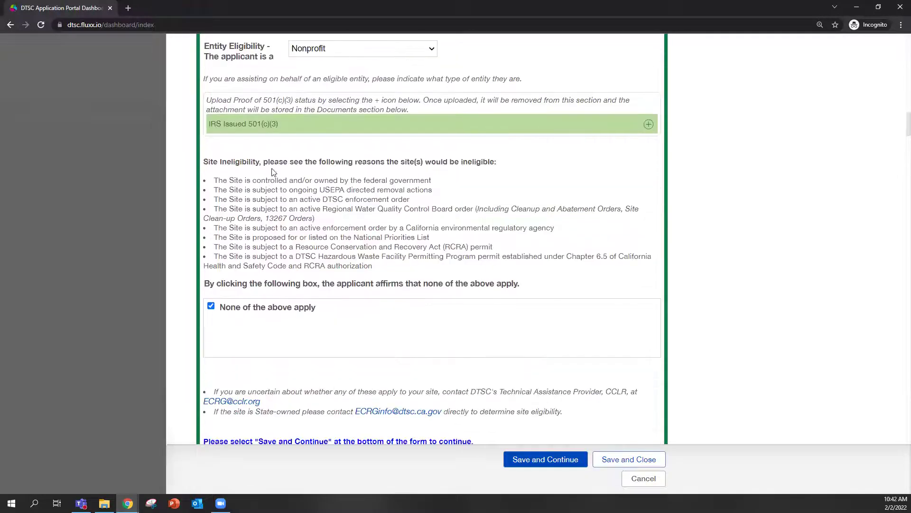
Check the Main Contact list in section 3 without choosing anyone, then bring up Add New.
scroll(387, 240, down, 3)
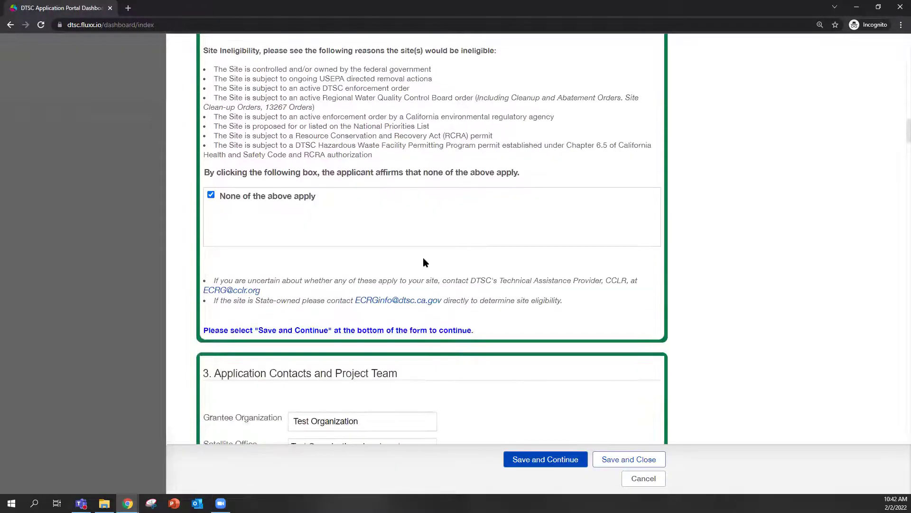
scroll(569, 265, down, 9)
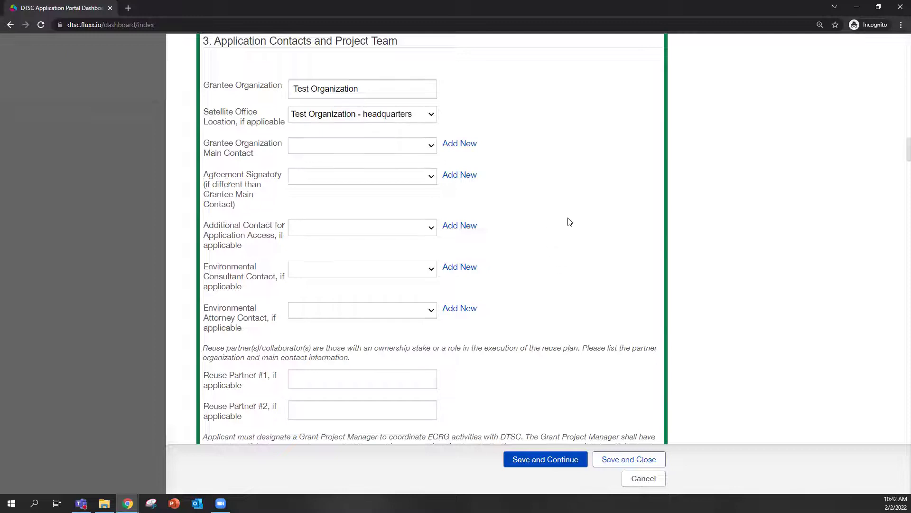
scroll(572, 214, up, 2)
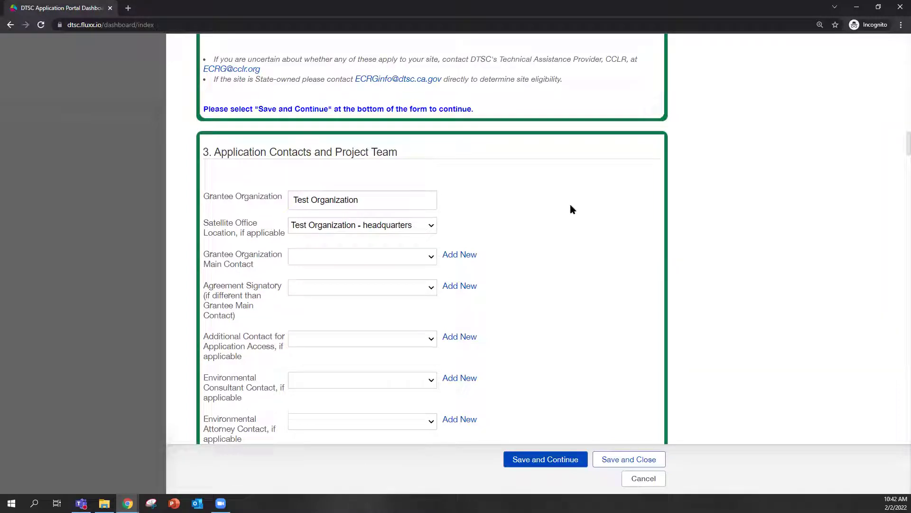
scroll(536, 195, down, 2)
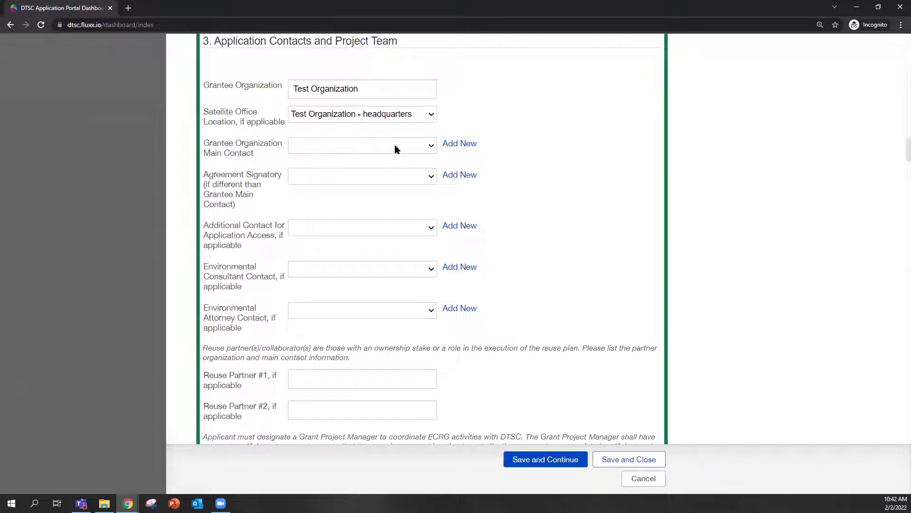
click(430, 148)
click(429, 150)
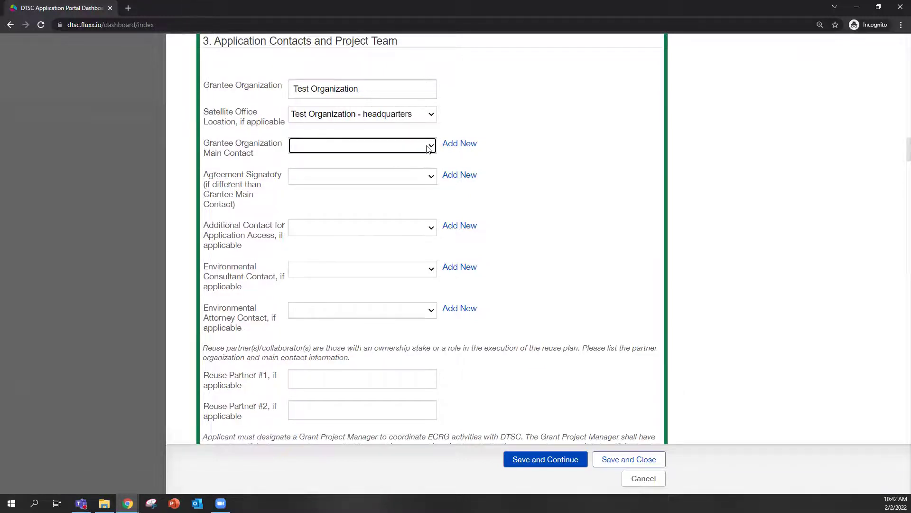
click(468, 144)
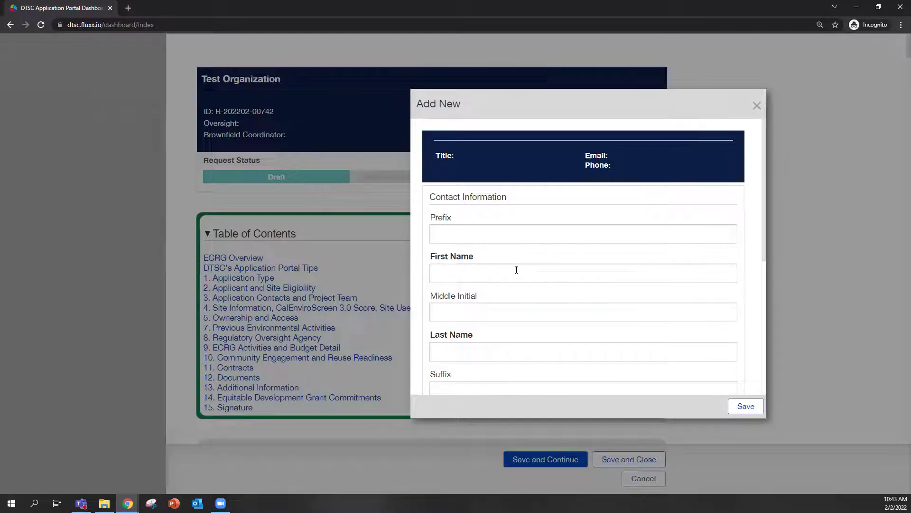
Look through the blank Add New contact form and close it without adding anyone.
scroll(551, 270, down, 2)
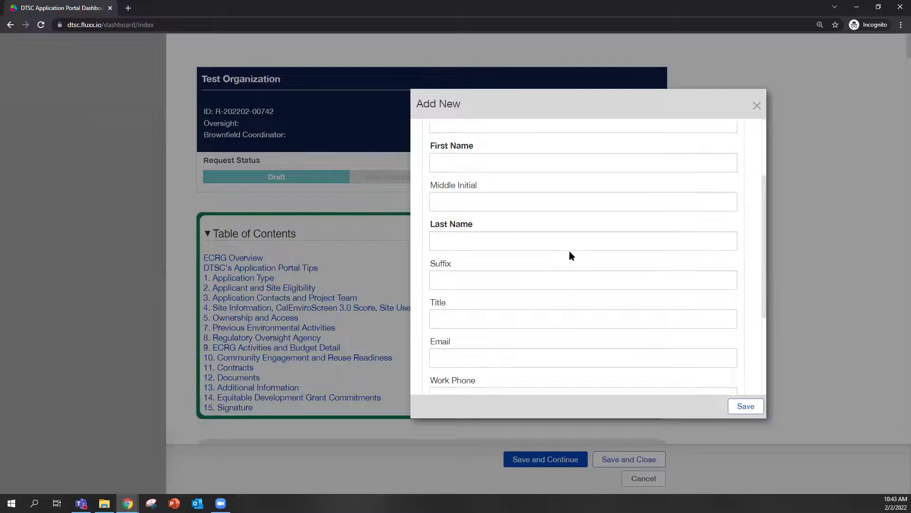
scroll(558, 289, down, 2)
click(497, 243)
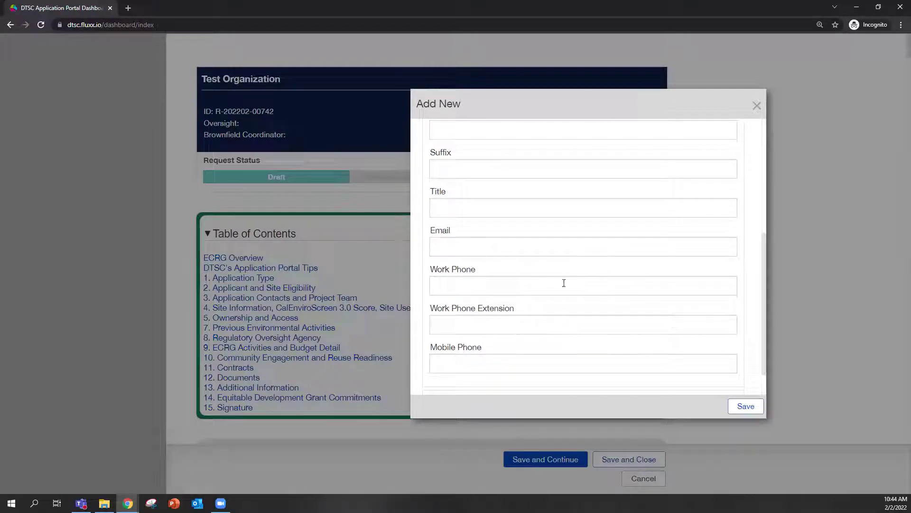
scroll(564, 282, down, 1)
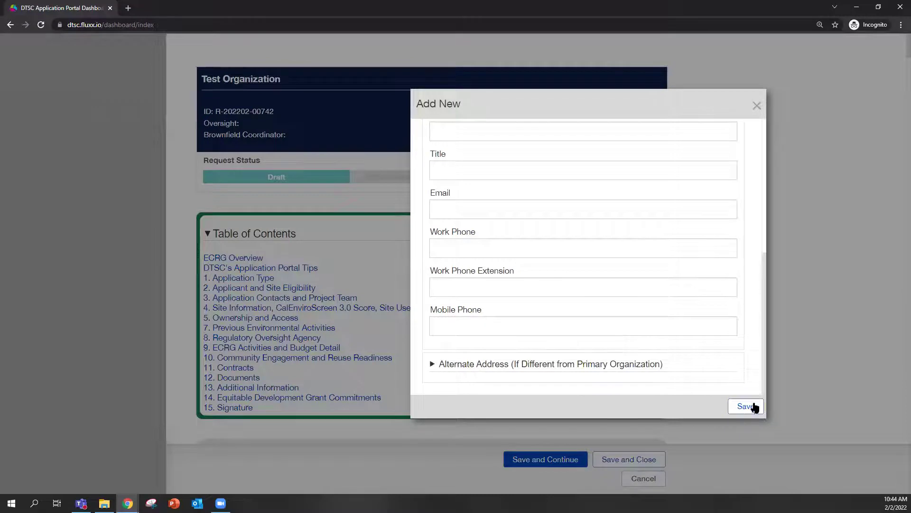
click(757, 105)
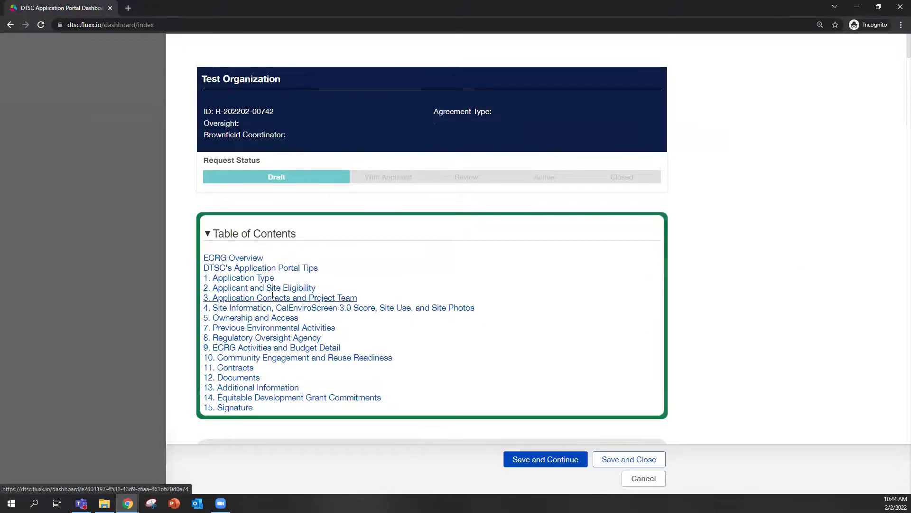
Pick an existing person as Grantee Organization Main Contact and move the stray login window aside.
click(273, 299)
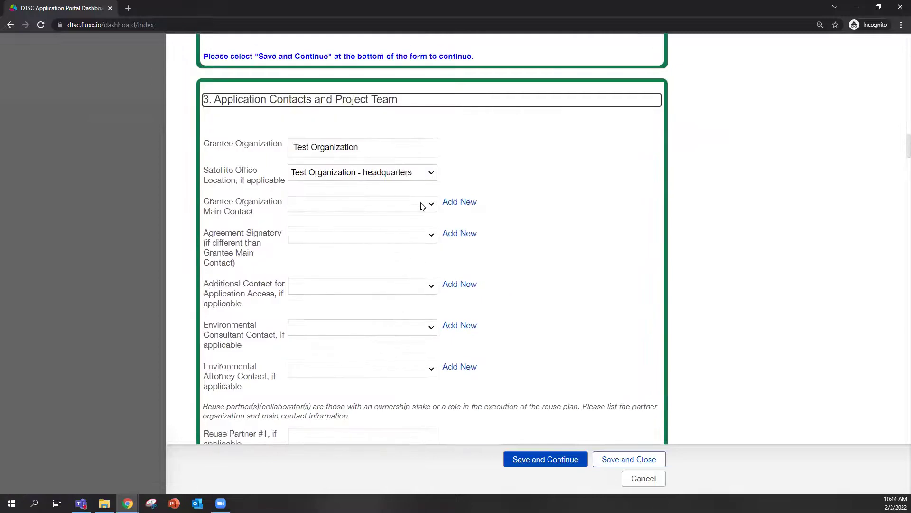
click(420, 204)
click(334, 250)
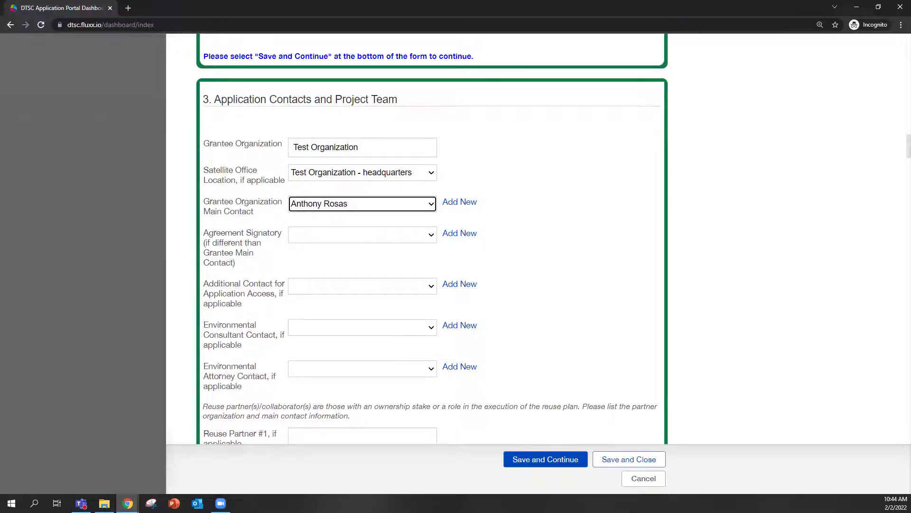
key(alt+Tab)
drag(448, 0, 447, 74)
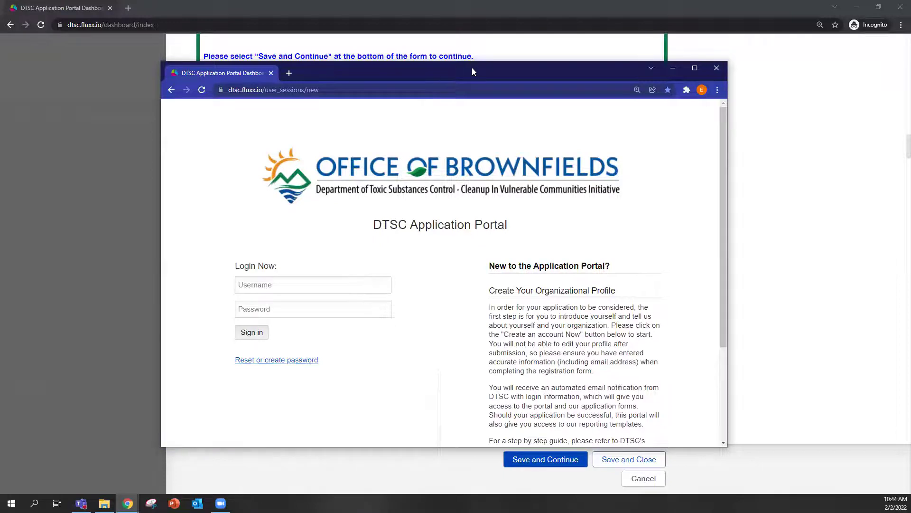
drag(472, 73, 0, 46)
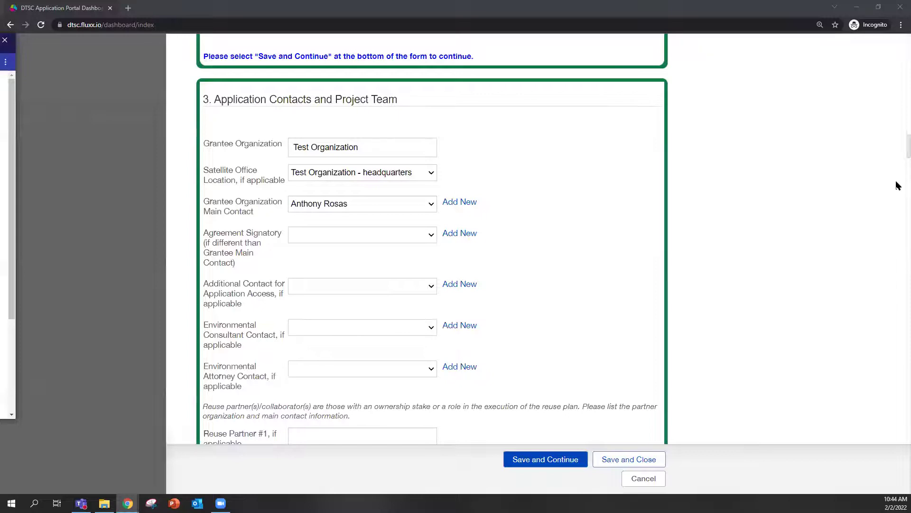
scroll(665, 202, down, 2)
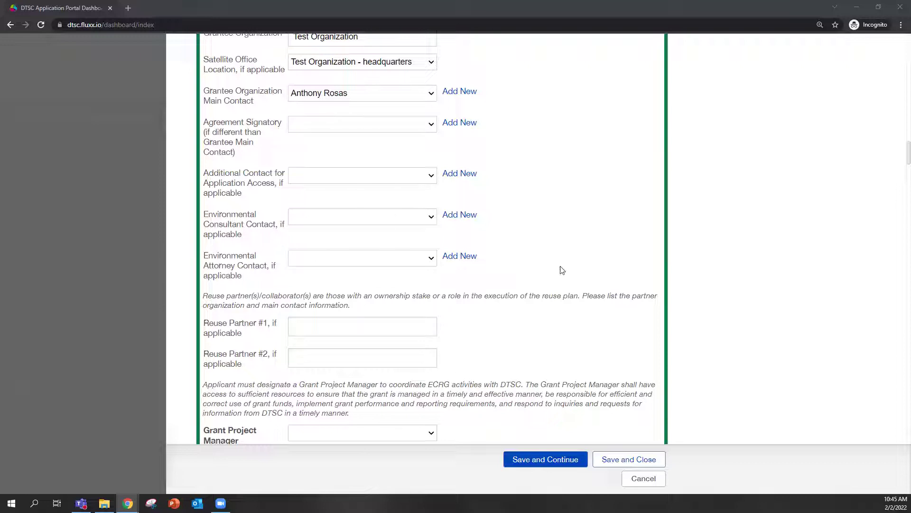
scroll(562, 268, down, 2)
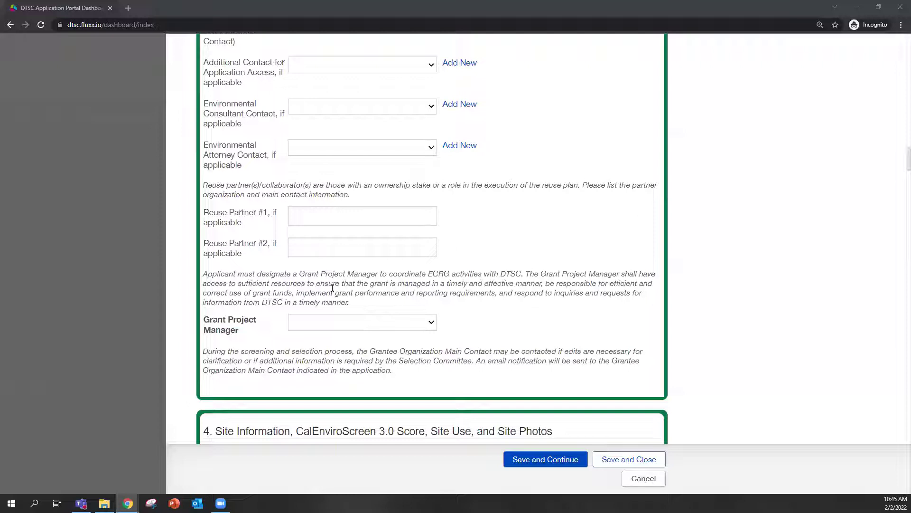
scroll(409, 247, down, 2)
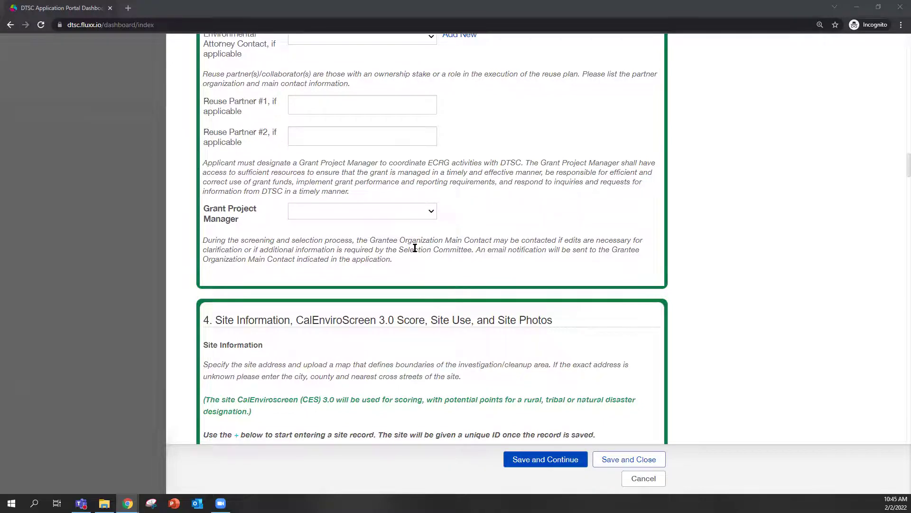
scroll(415, 248, down, 2)
scroll(475, 242, down, 2)
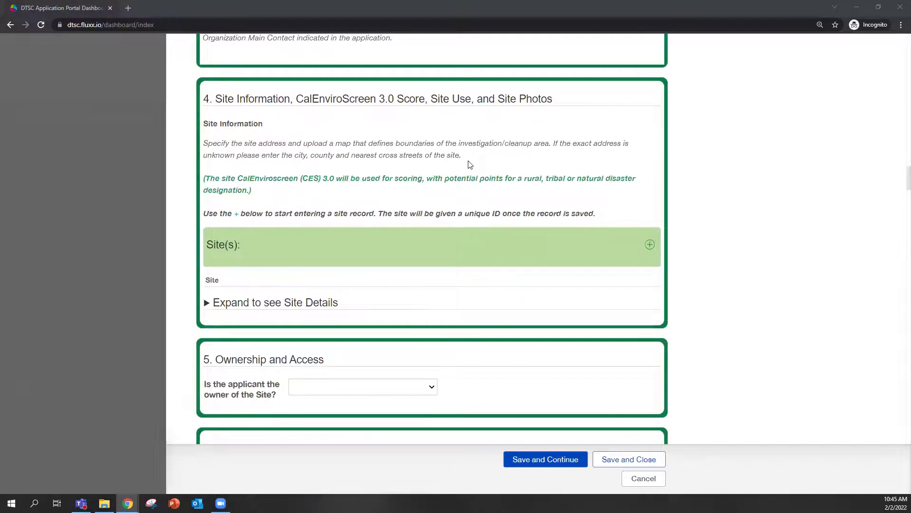
scroll(469, 165, up, 4)
scroll(641, 210, up, 2)
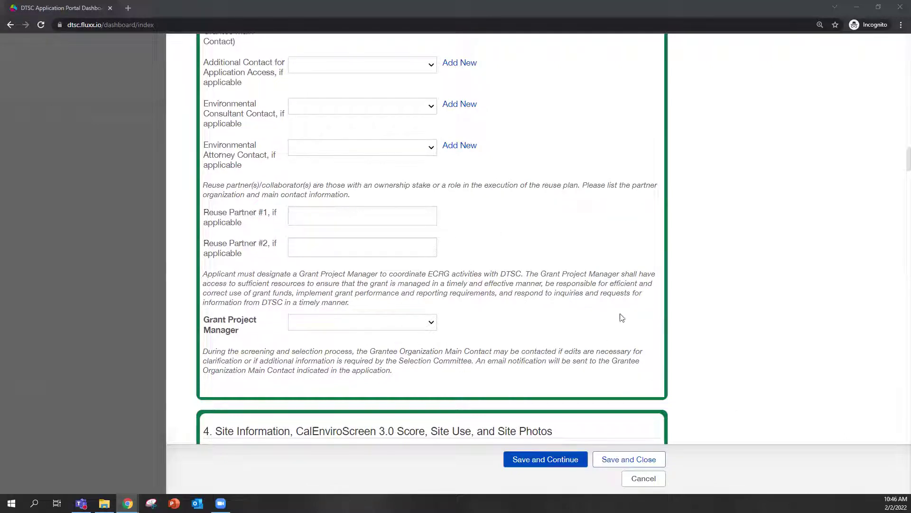
Cancel the edit form and view the ECRG request for Test Site Record under Pending Requests.
click(656, 480)
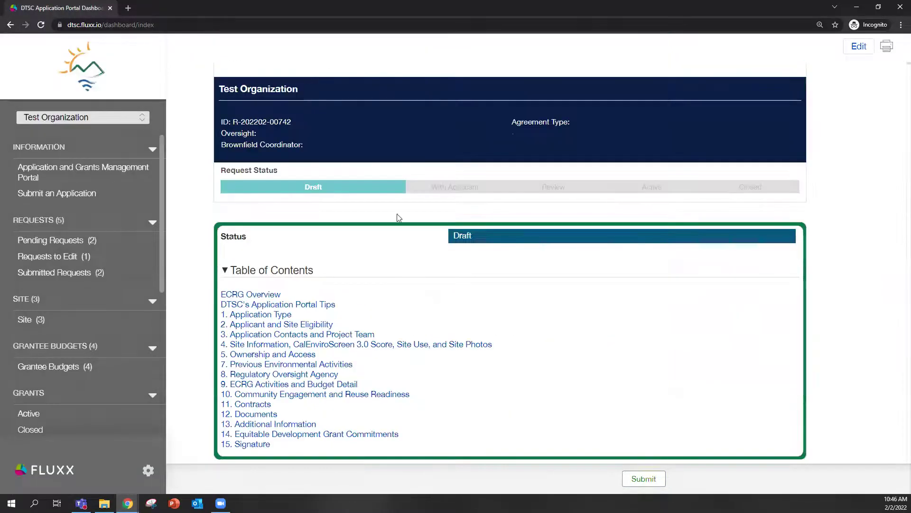
click(66, 243)
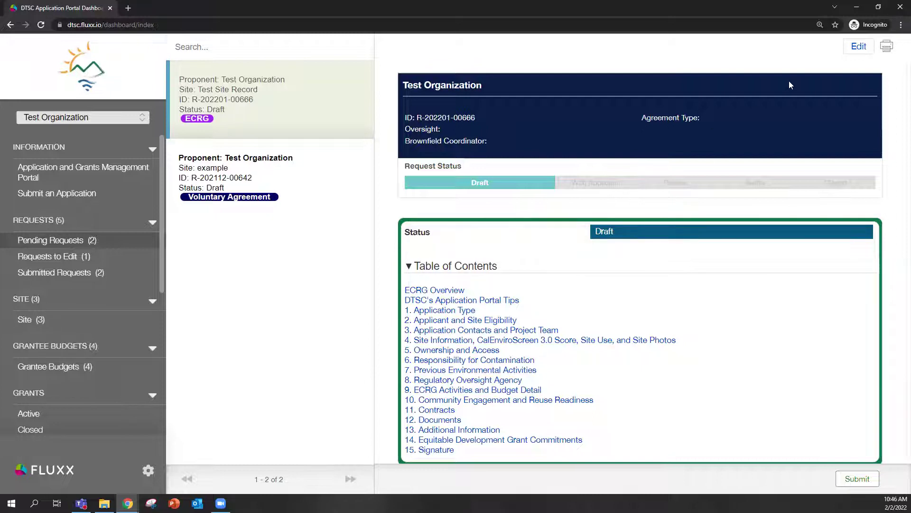
click(296, 195)
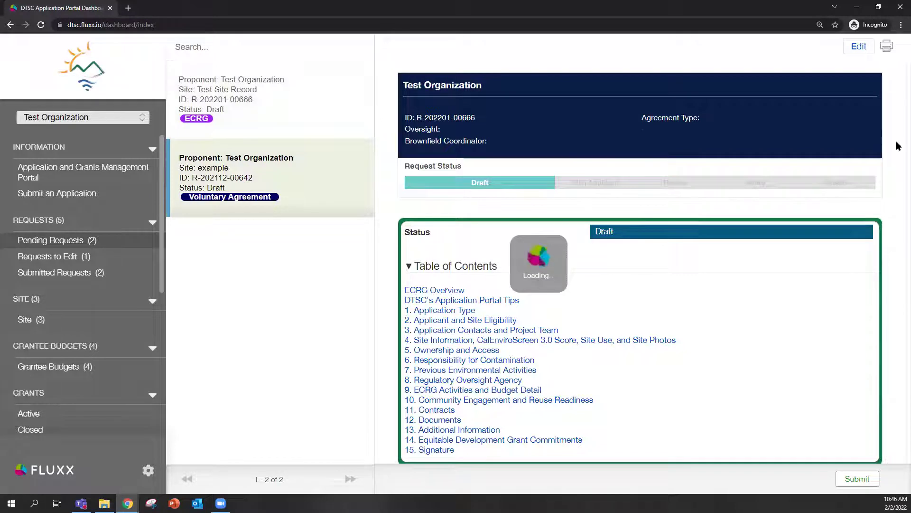
click(322, 108)
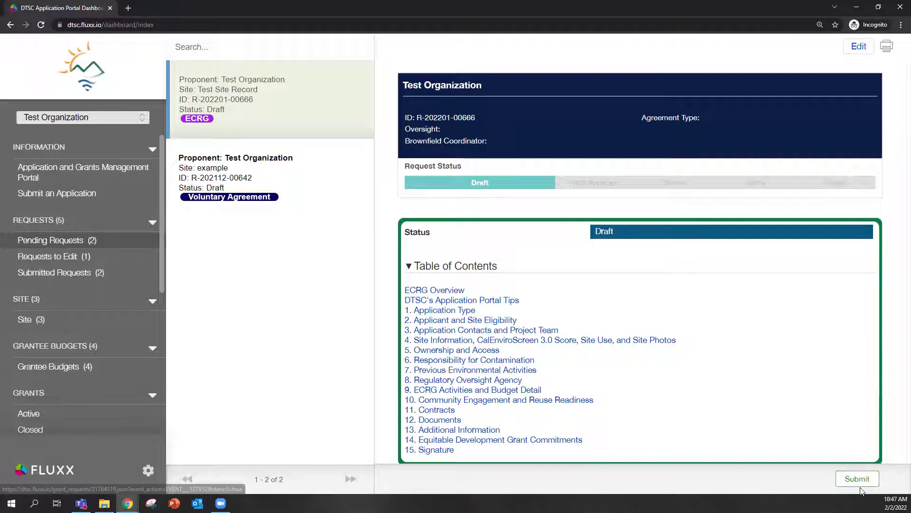
Reopen the ECRG application for editing and start a blank site record under 4 Site Information.
click(860, 46)
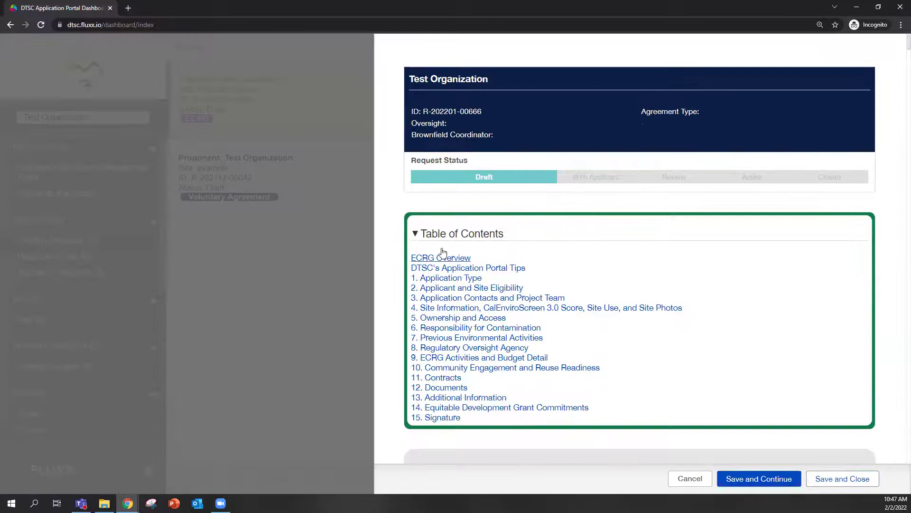
scroll(579, 256, down, 2)
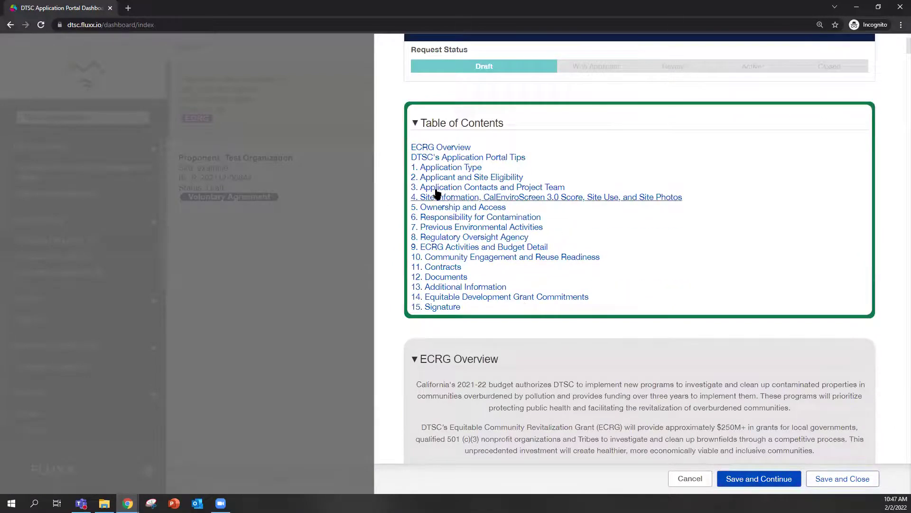
click(526, 197)
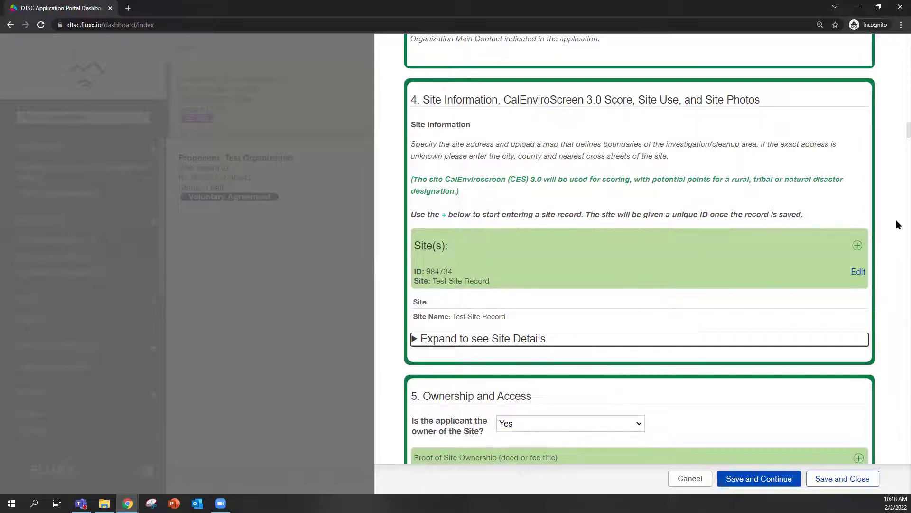
click(859, 246)
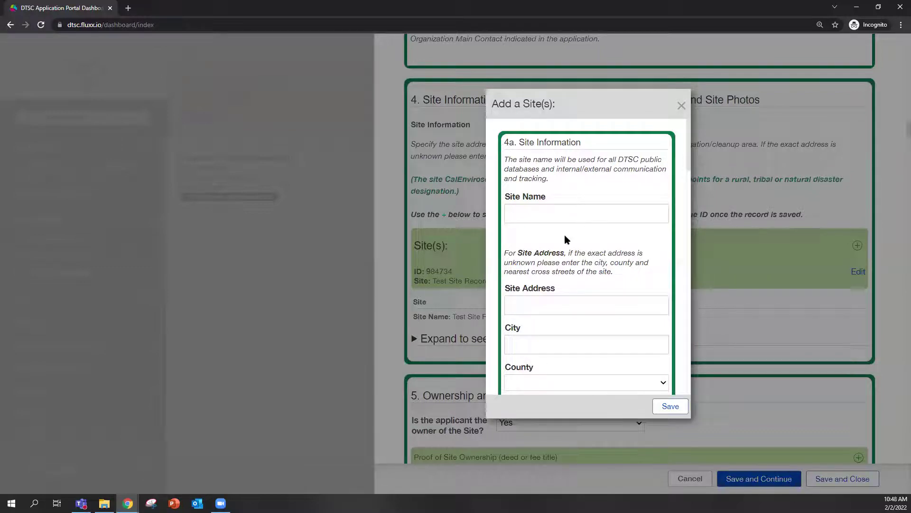
scroll(565, 234, down, 2)
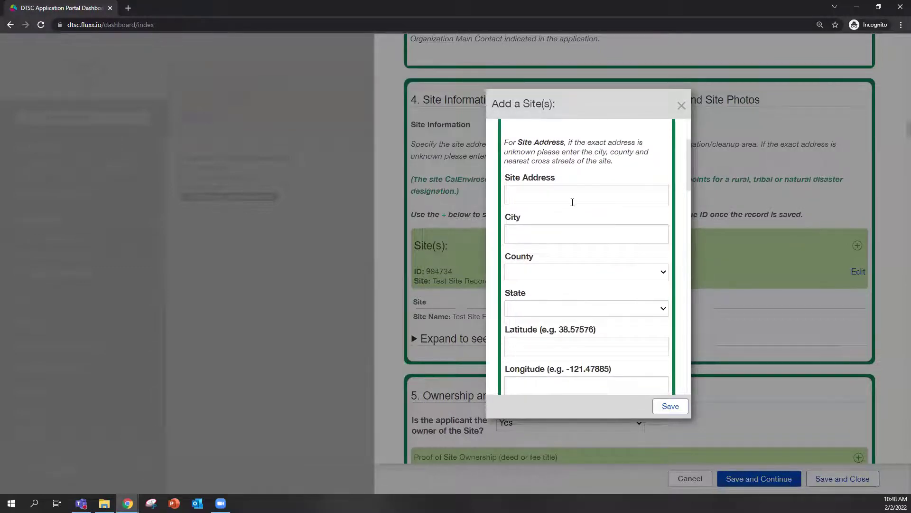
scroll(574, 201, down, 3)
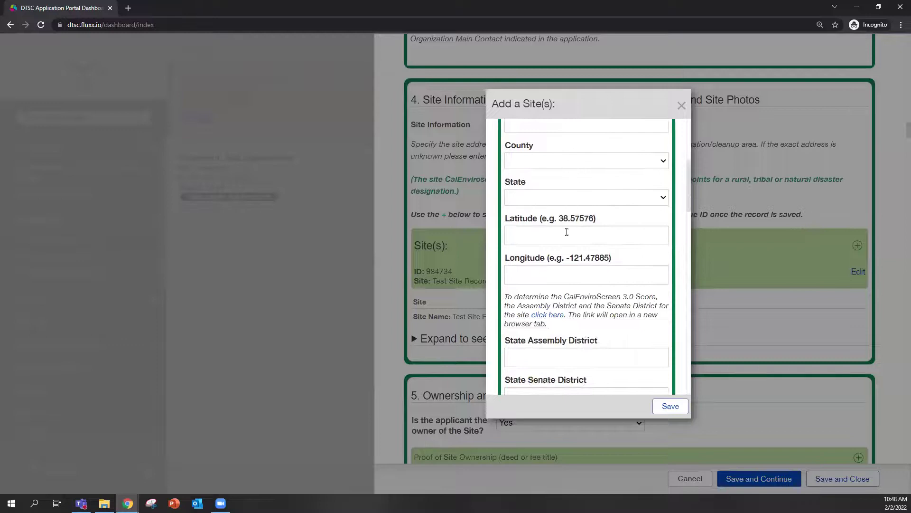
scroll(570, 238, down, 2)
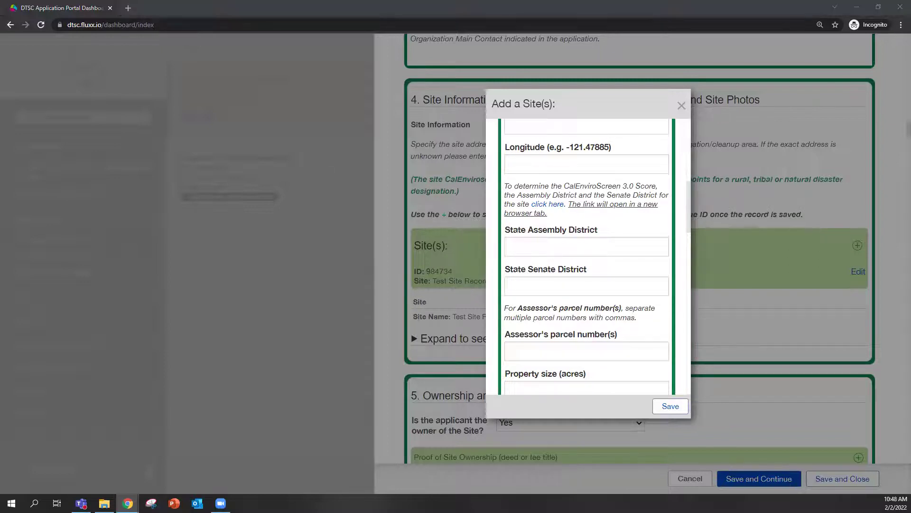
double_click(301, 103)
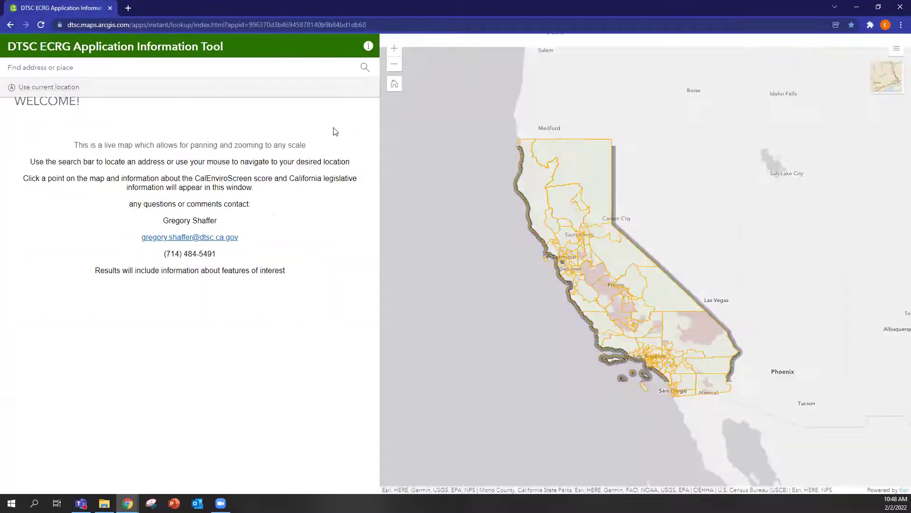
click(163, 68)
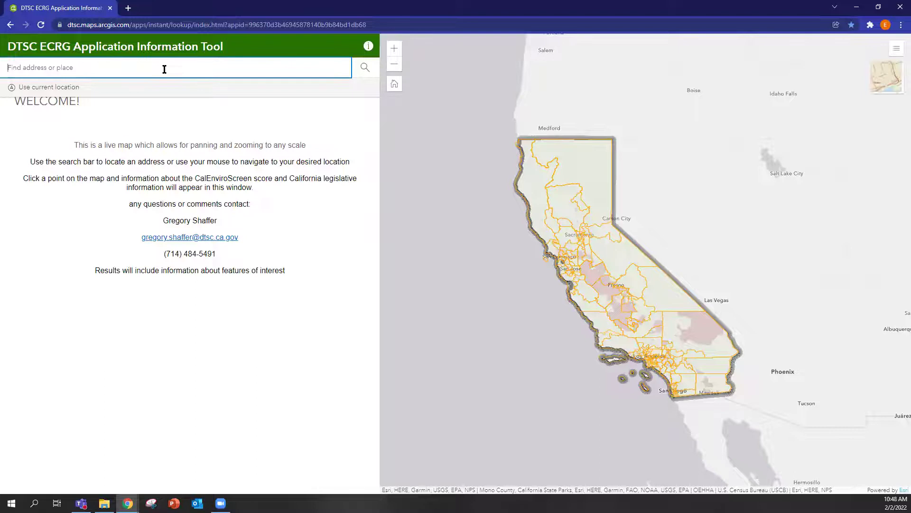
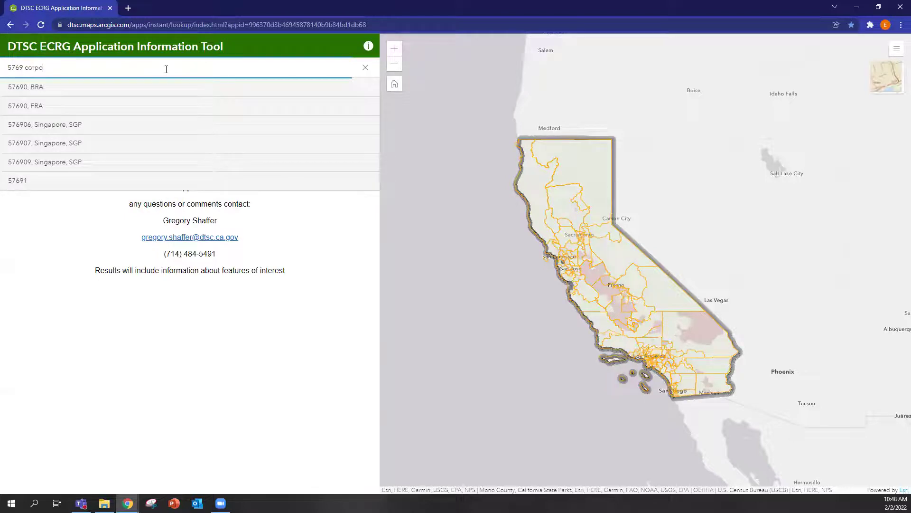
click(85, 87)
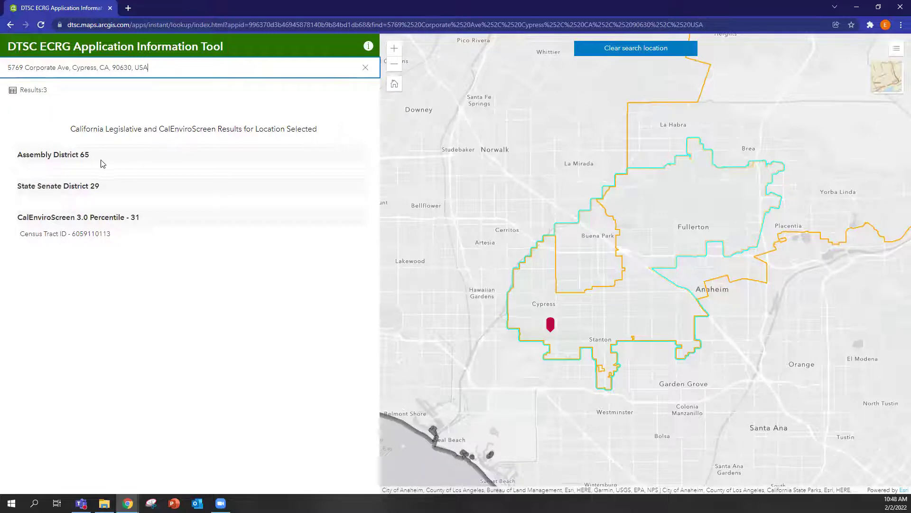
mouse_move(92, 161)
mouse_move(127, 206)
mouse_move(122, 227)
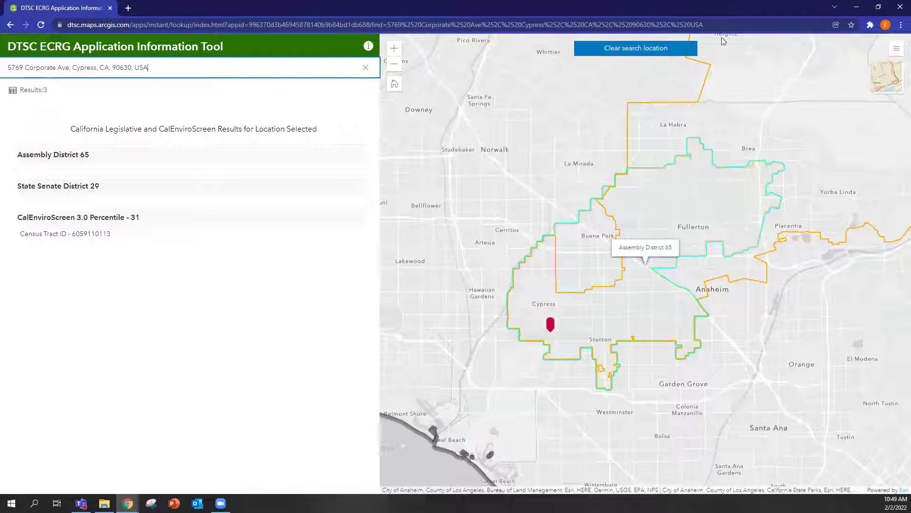
key(alt+Tab)
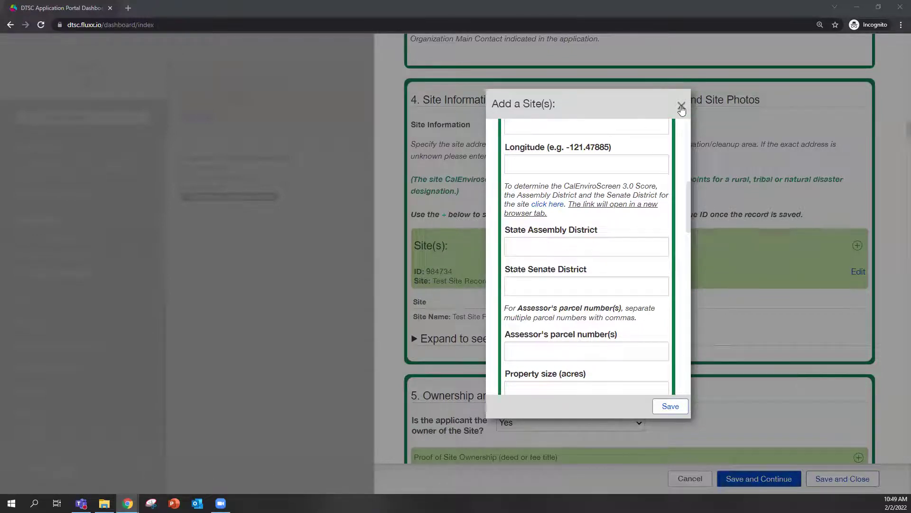
Name the new site 'test 2' from the autofill list and save it to the Site(s) list.
scroll(636, 319, down, 2)
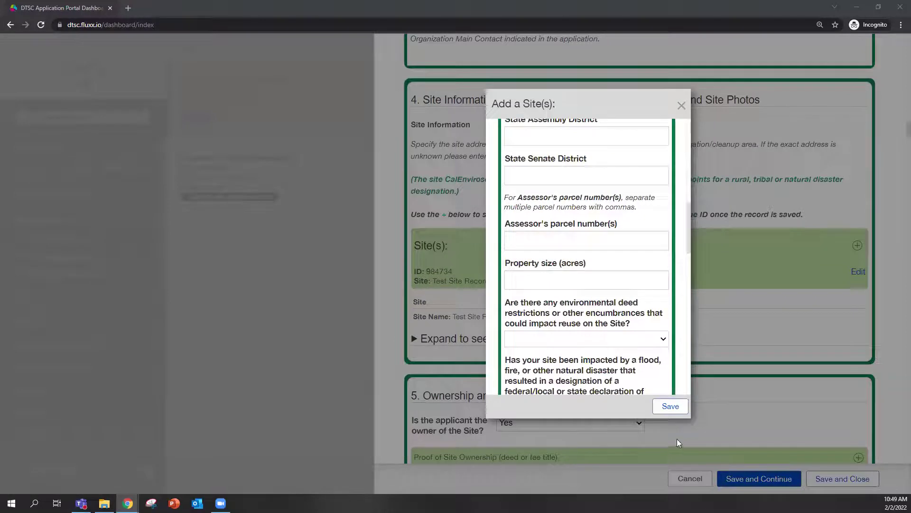
click(675, 406)
click(545, 215)
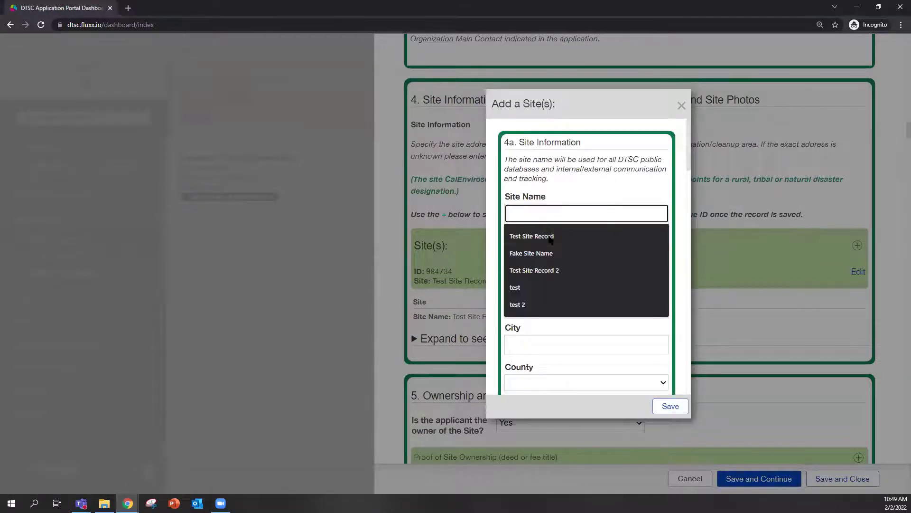
click(541, 307)
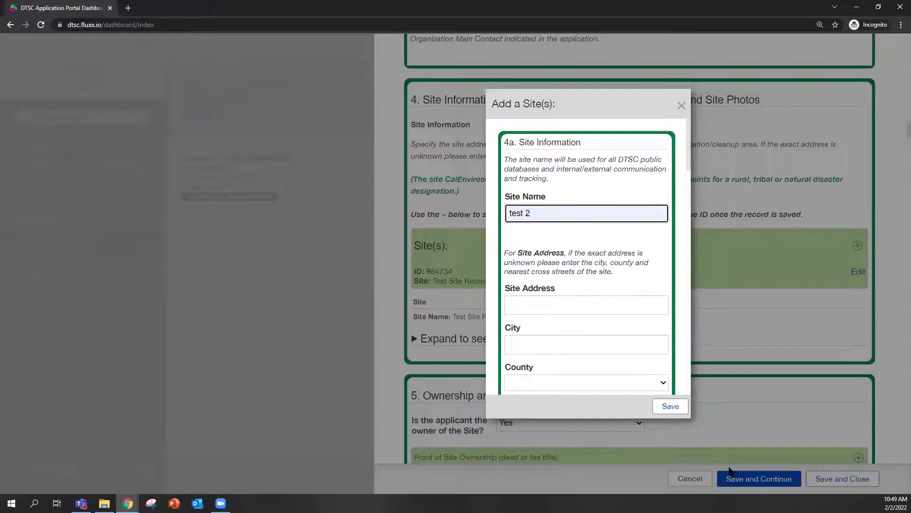
click(671, 407)
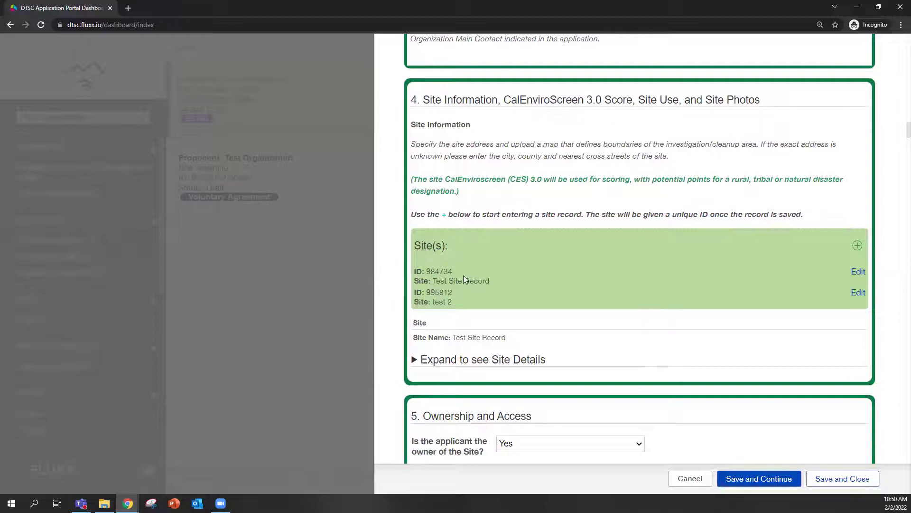
click(859, 273)
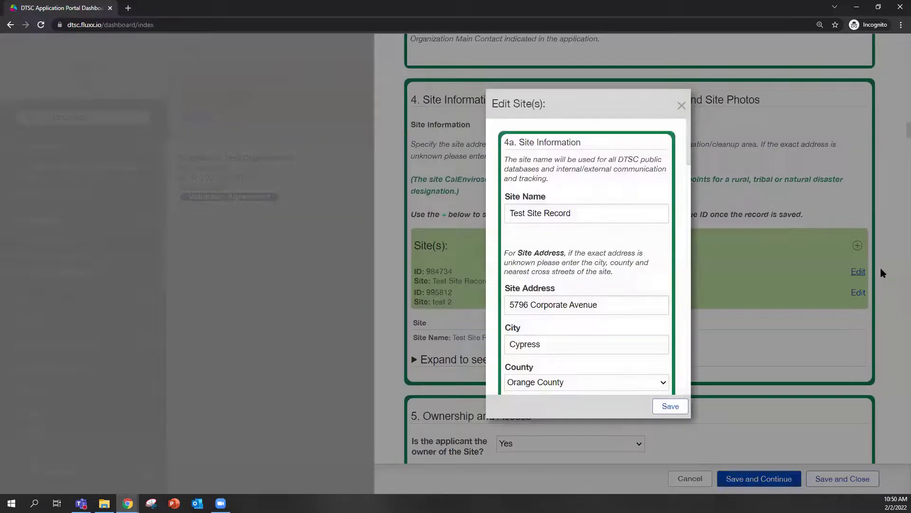
scroll(589, 216, down, 2)
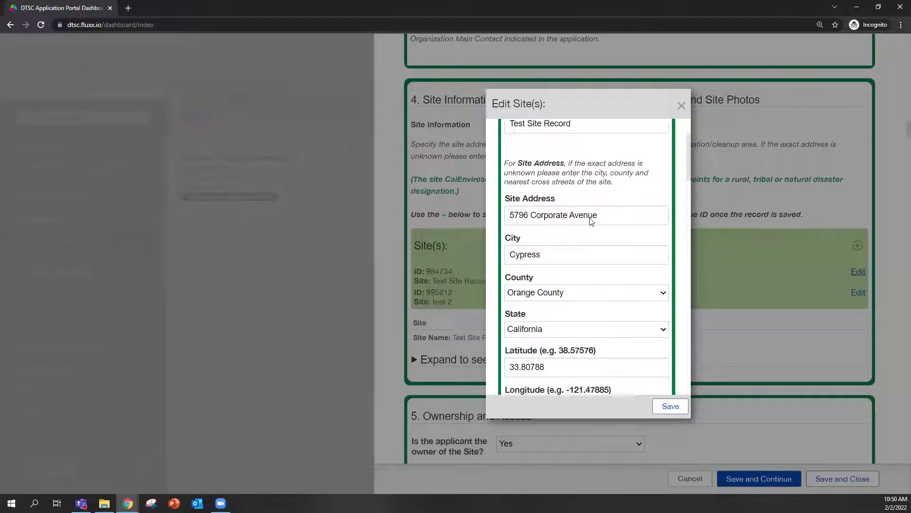
scroll(597, 264, down, 2)
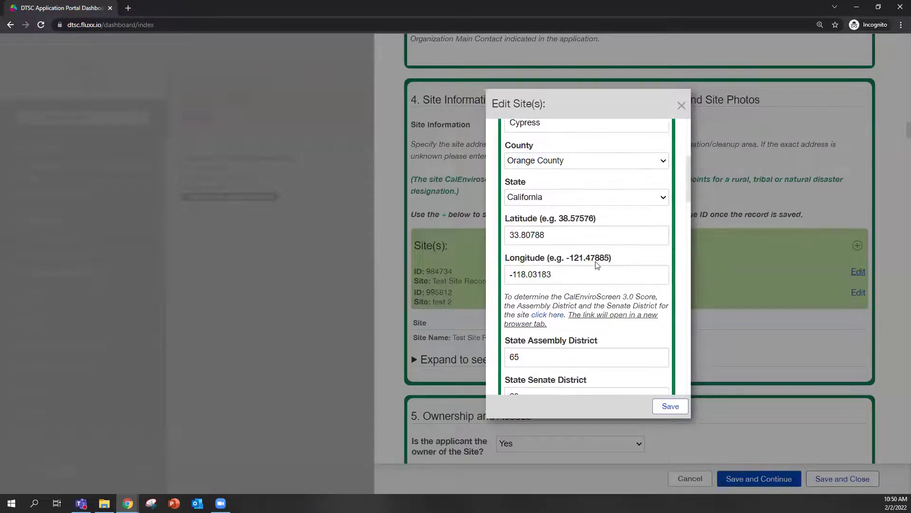
scroll(601, 254, down, 2)
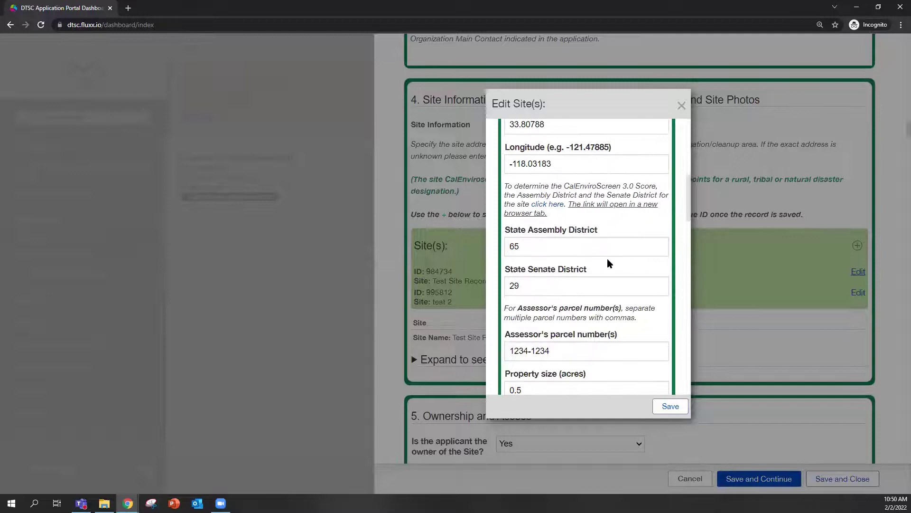
scroll(609, 261, down, 2)
scroll(600, 242, down, 2)
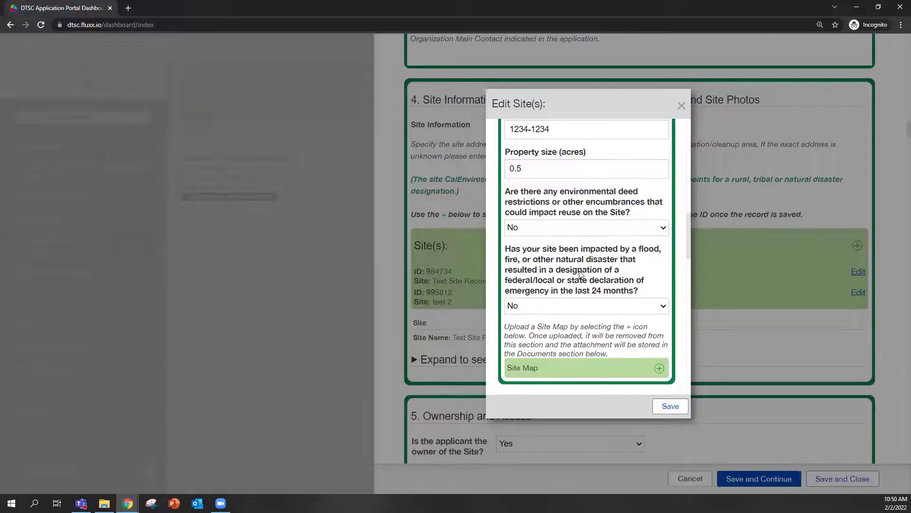
scroll(580, 275, up, 2)
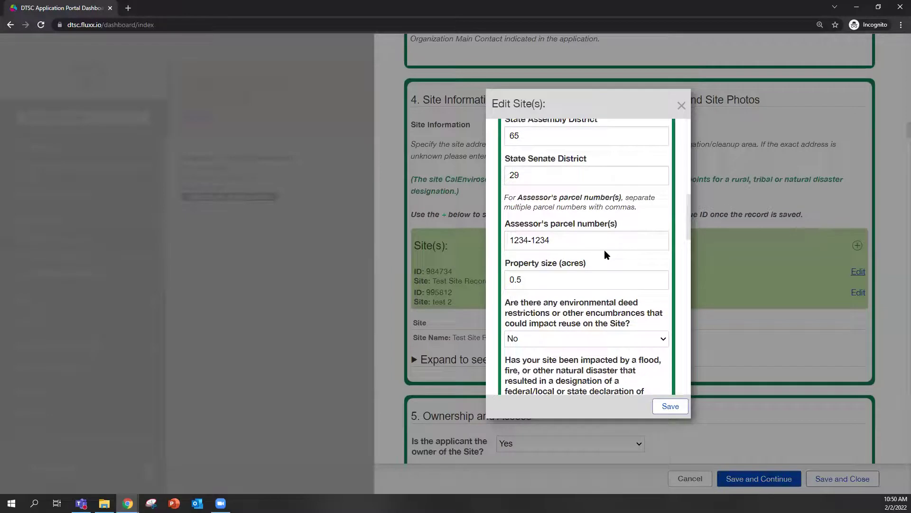
scroll(605, 251, down, 2)
scroll(595, 251, down, 4)
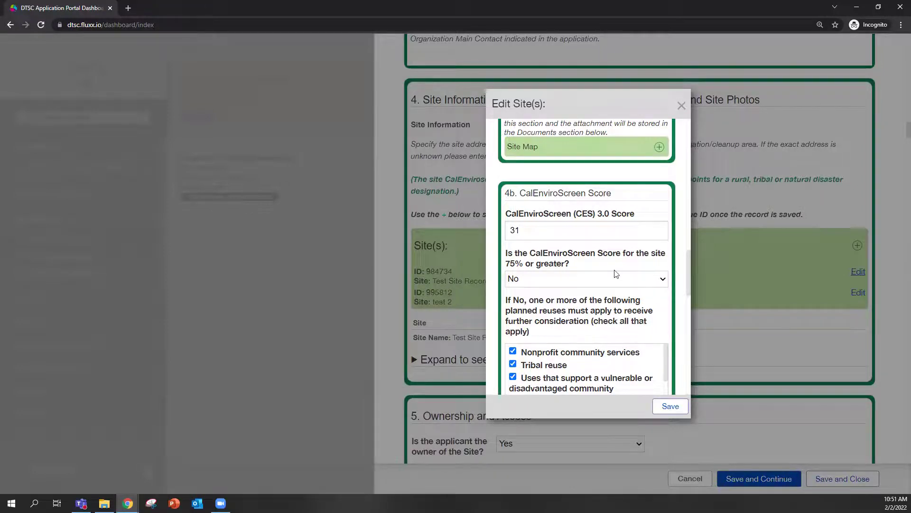
scroll(617, 273, up, 3)
scroll(584, 252, up, 2)
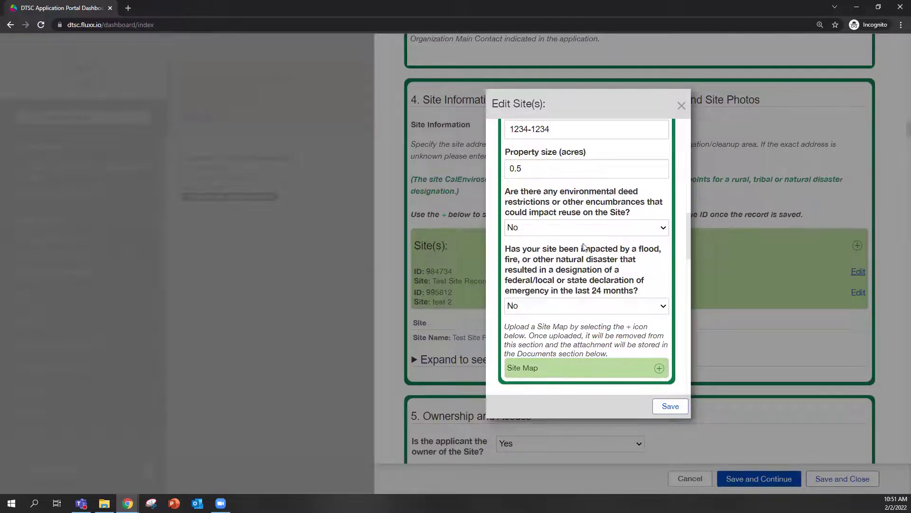
scroll(586, 247, down, 2)
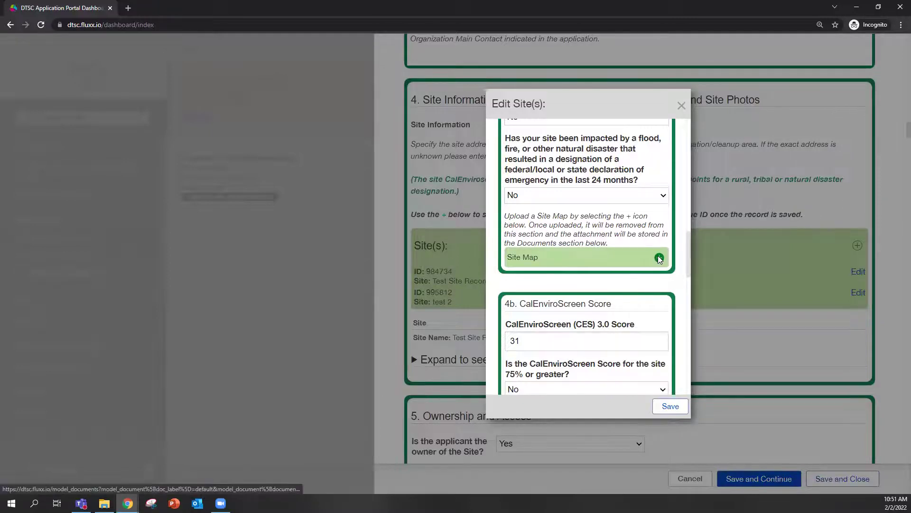
click(659, 258)
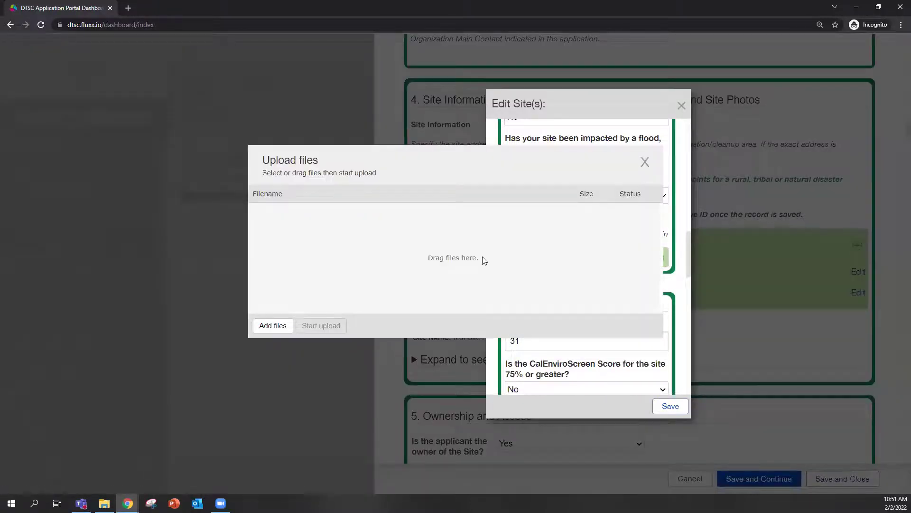
click(268, 326)
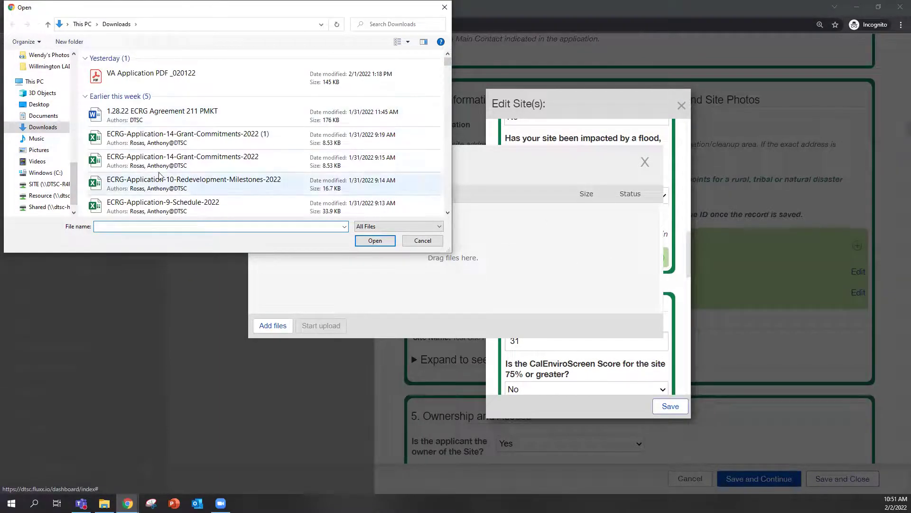
click(423, 241)
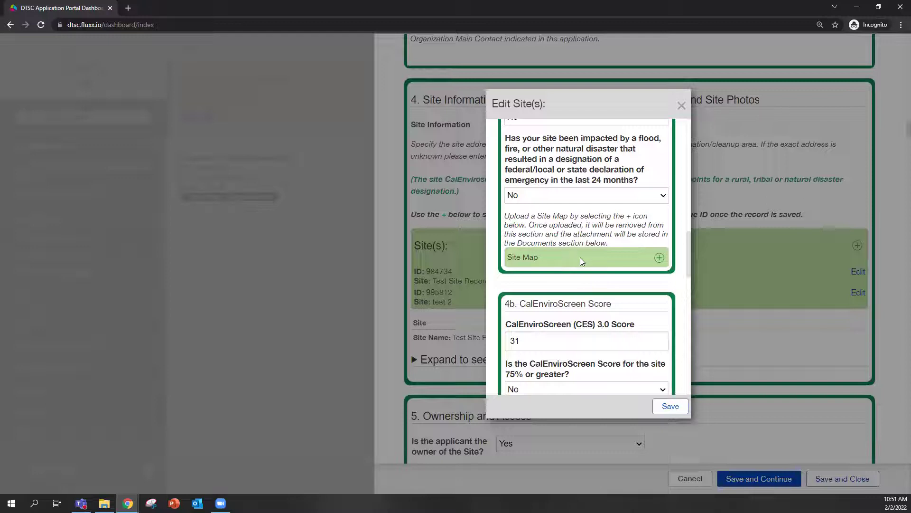
scroll(589, 282, down, 2)
scroll(594, 286, down, 2)
scroll(592, 287, up, 2)
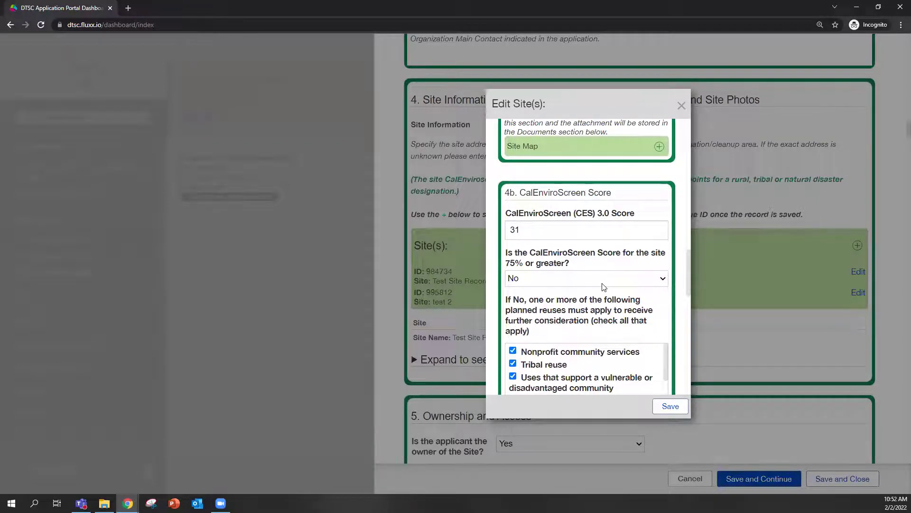
drag(690, 275, 690, 284)
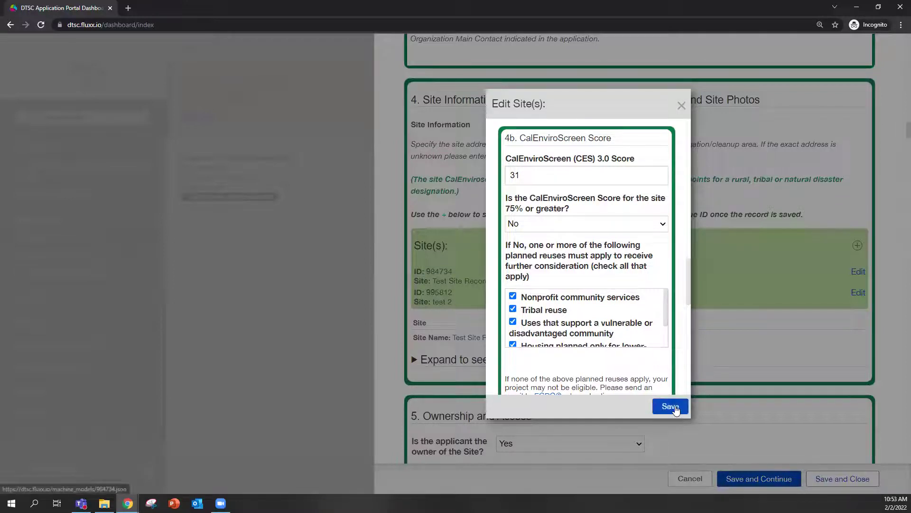
Confirm Retail/Commercial past and current use in 4c Site Use and save Test Site Record.
scroll(639, 302, down, 1)
scroll(638, 306, down, 6)
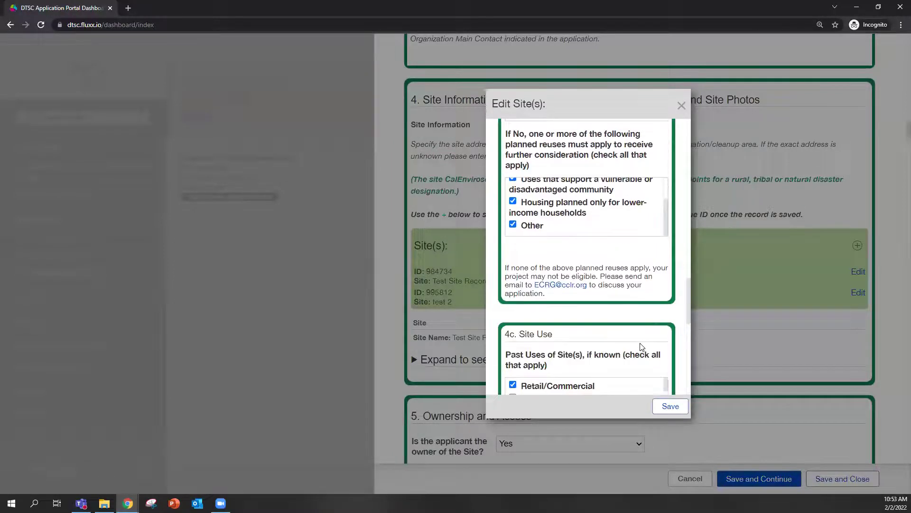
scroll(667, 269, down, 2)
scroll(615, 224, up, 2)
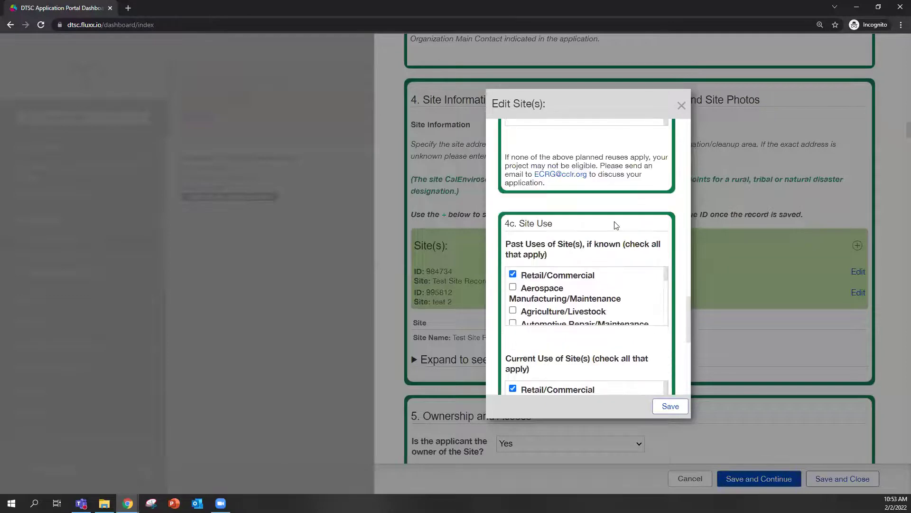
scroll(625, 252, down, 1)
scroll(638, 275, down, 2)
scroll(651, 291, up, 3)
scroll(569, 337, down, 4)
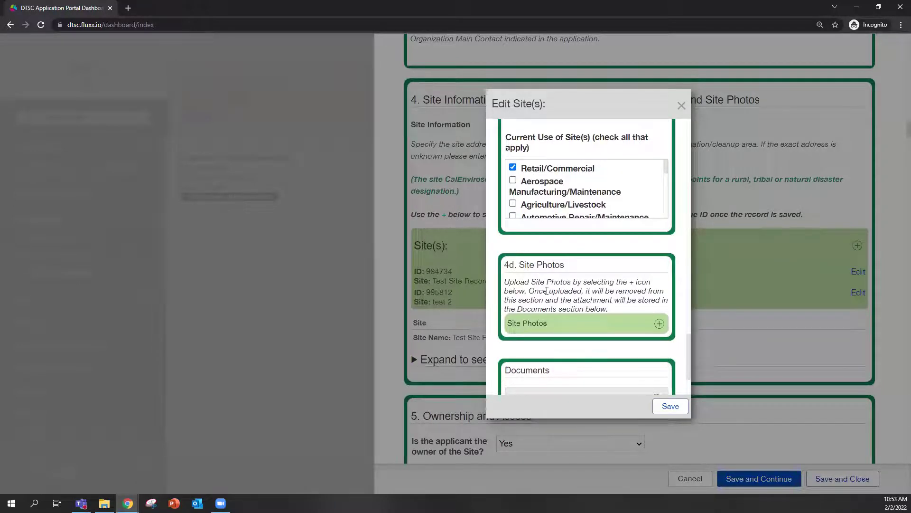
scroll(601, 286, up, 2)
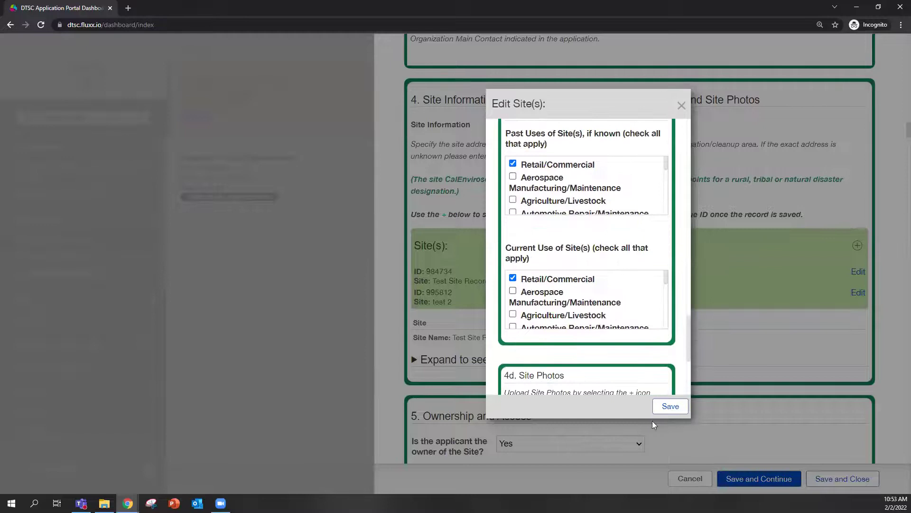
click(669, 407)
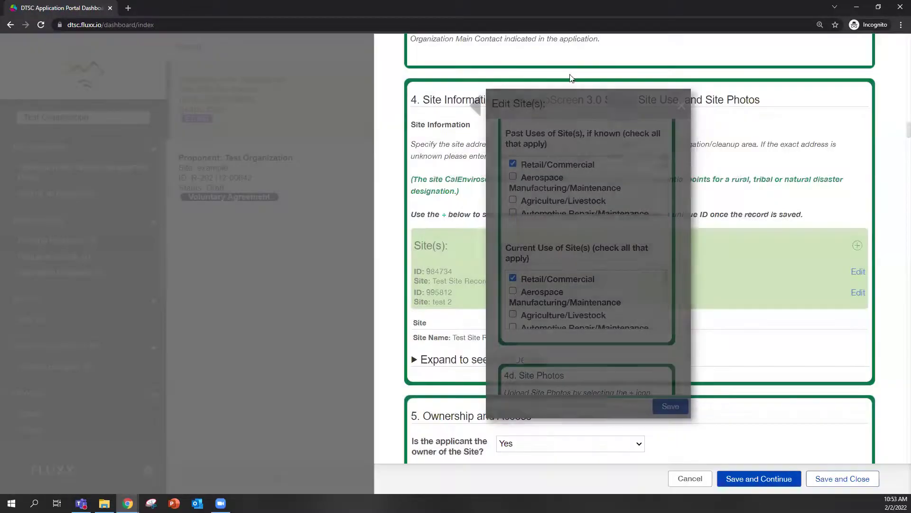
Expand the saved site details and scroll through both records down to section 5, Ownership and Access.
click(414, 362)
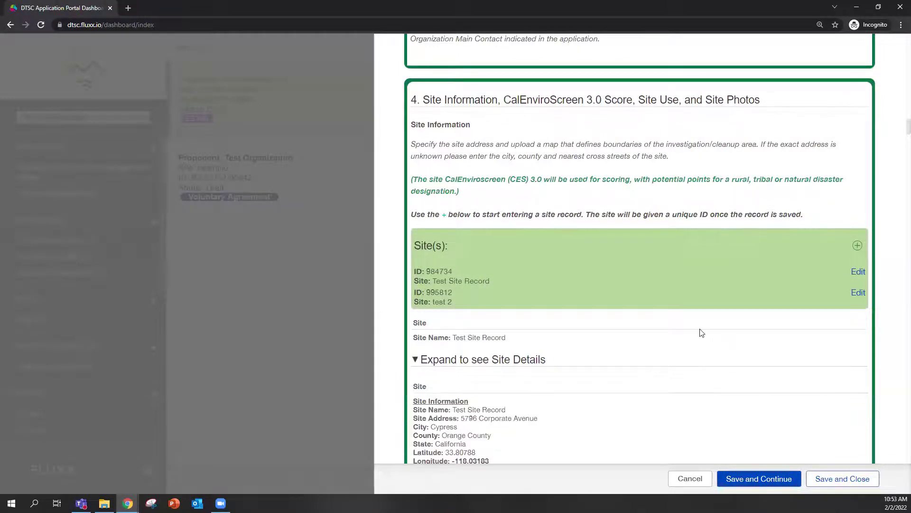
scroll(545, 362, down, 2)
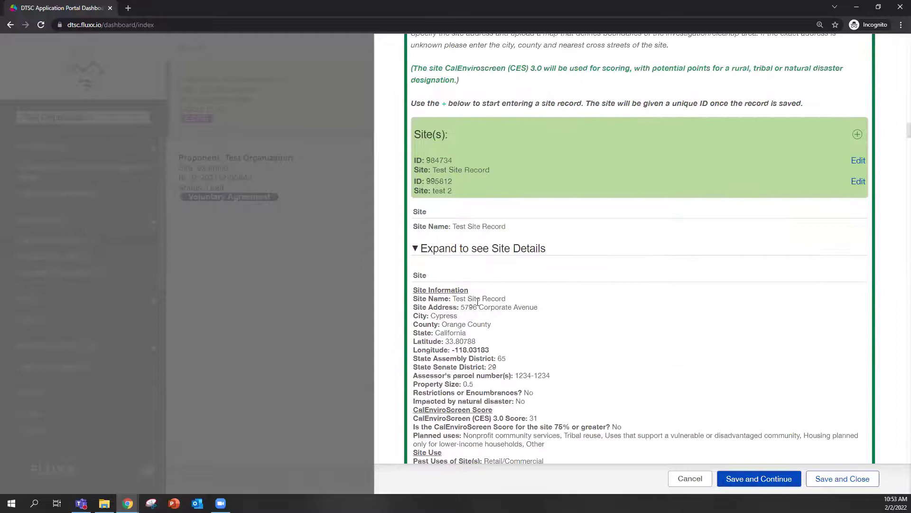
scroll(584, 348, down, 2)
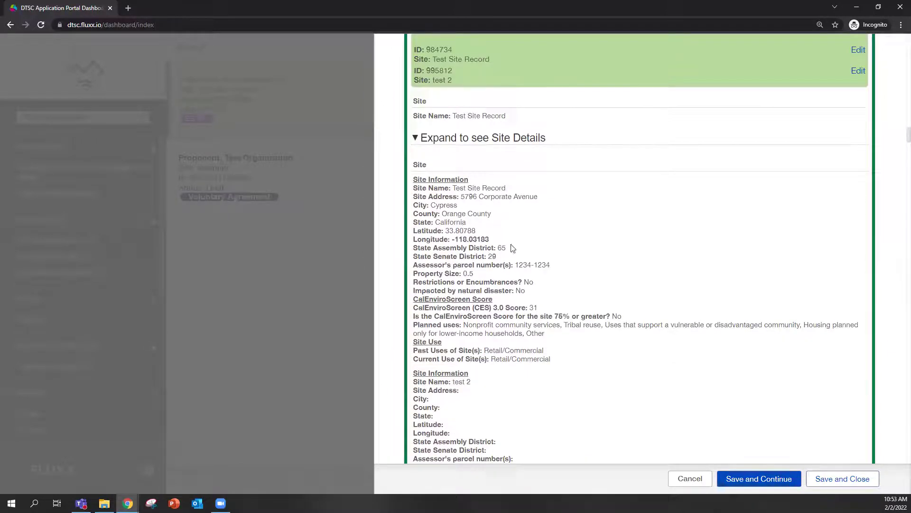
scroll(495, 257, up, 2)
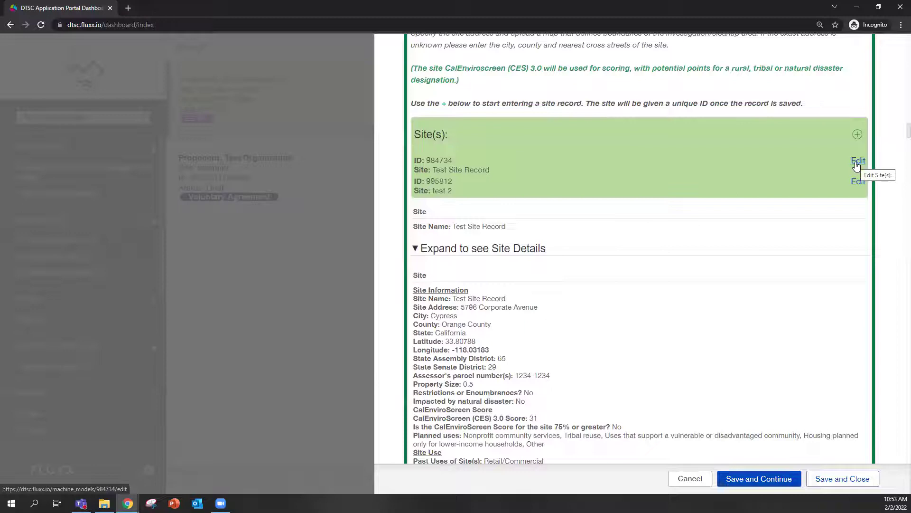
scroll(548, 287, down, 5)
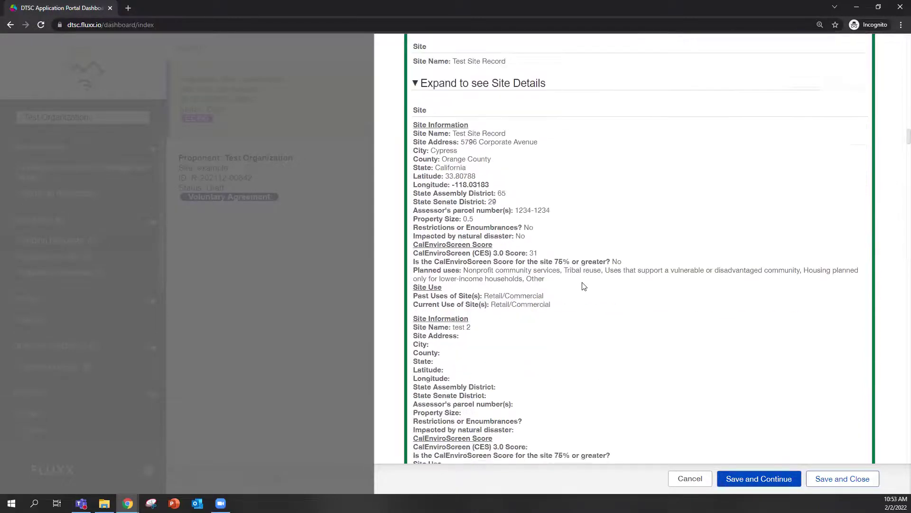
scroll(584, 289, down, 5)
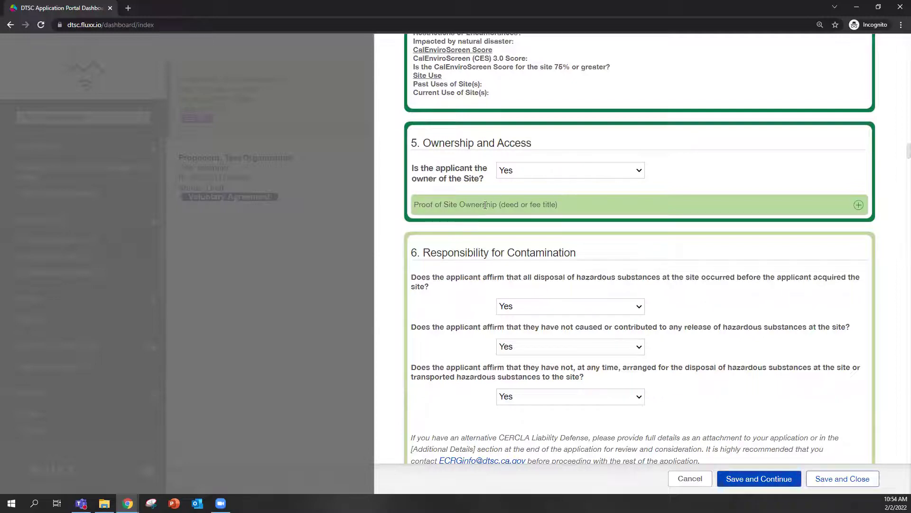
Answer No to whether the applicant owns the site.
click(589, 176)
click(523, 195)
click(514, 202)
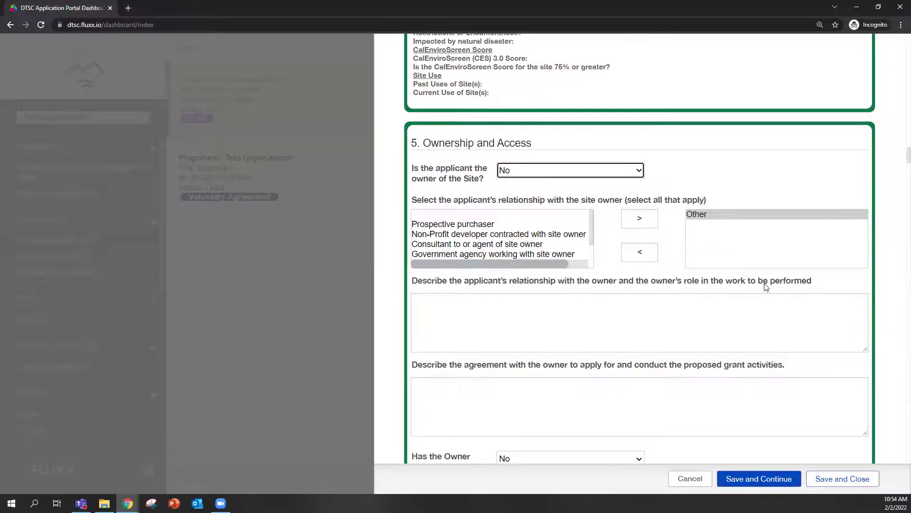
scroll(759, 285, down, 2)
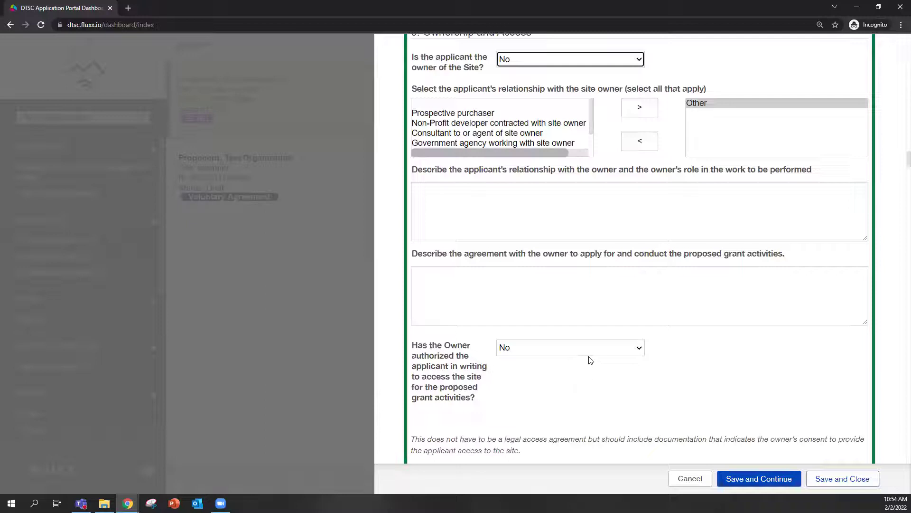
Answer Yes to the owner's written authorization for the applicant to access the site.
click(569, 354)
click(530, 375)
key(Up)
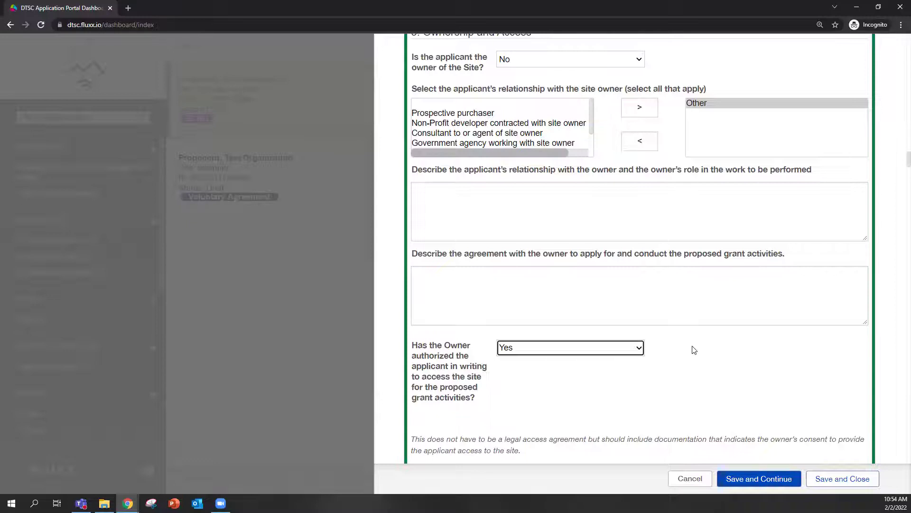
scroll(714, 348, down, 2)
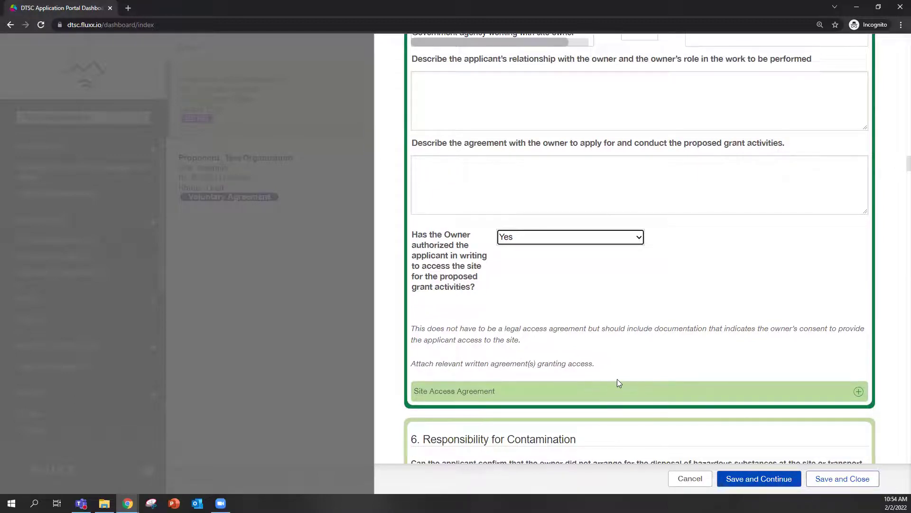
scroll(625, 298, up, 2)
scroll(624, 302, up, 2)
Change site ownership to Yes and review the owner contamination affirmations in section 6.
click(563, 169)
click(510, 194)
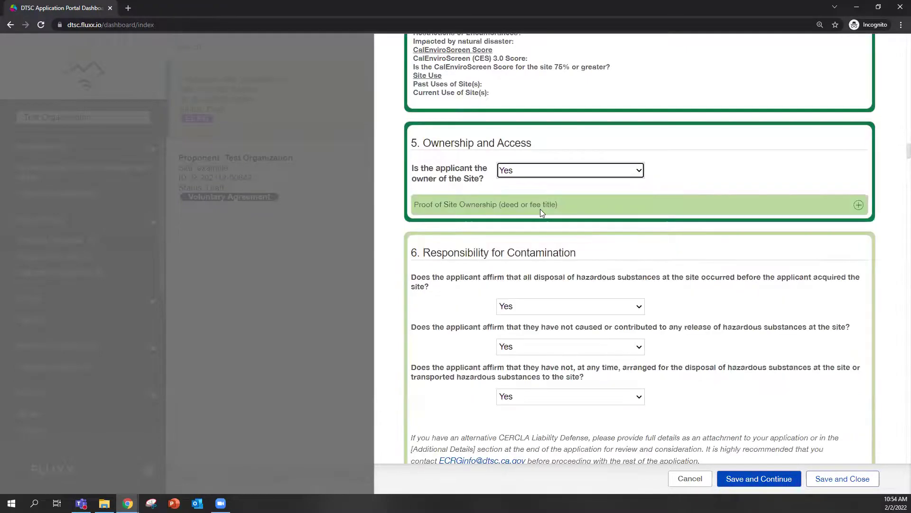
scroll(499, 231, down, 2)
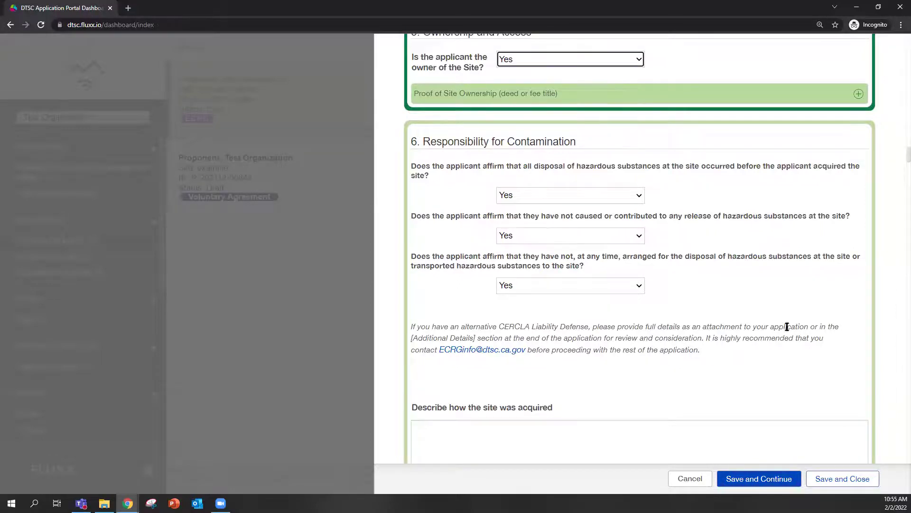
scroll(790, 327, up, 2)
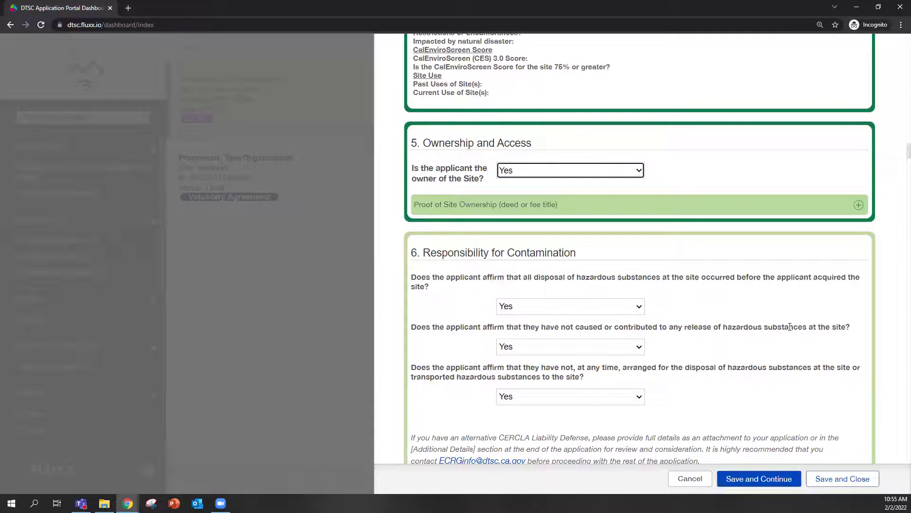
Change site ownership to No and review the Site Access Agreement and section 6 partner questions.
click(541, 172)
click(537, 206)
scroll(549, 255, down, 1)
scroll(585, 347, down, 2)
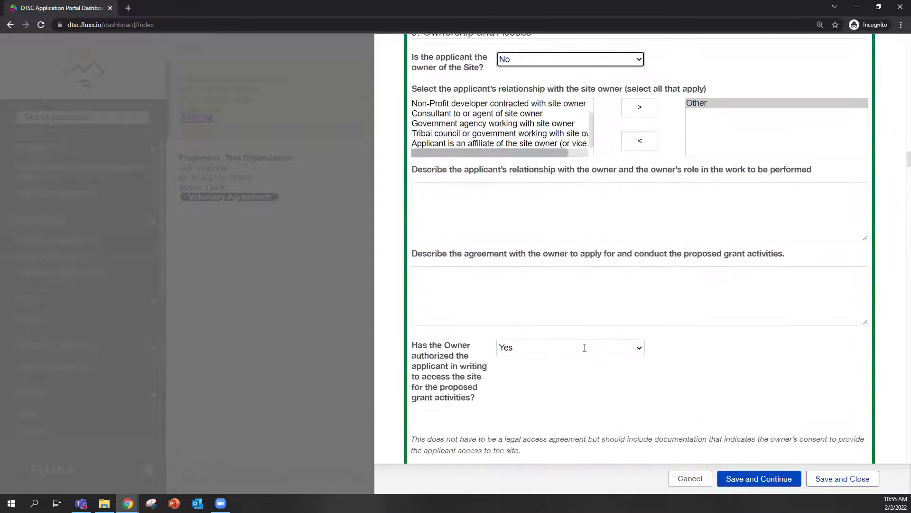
scroll(585, 348, down, 2)
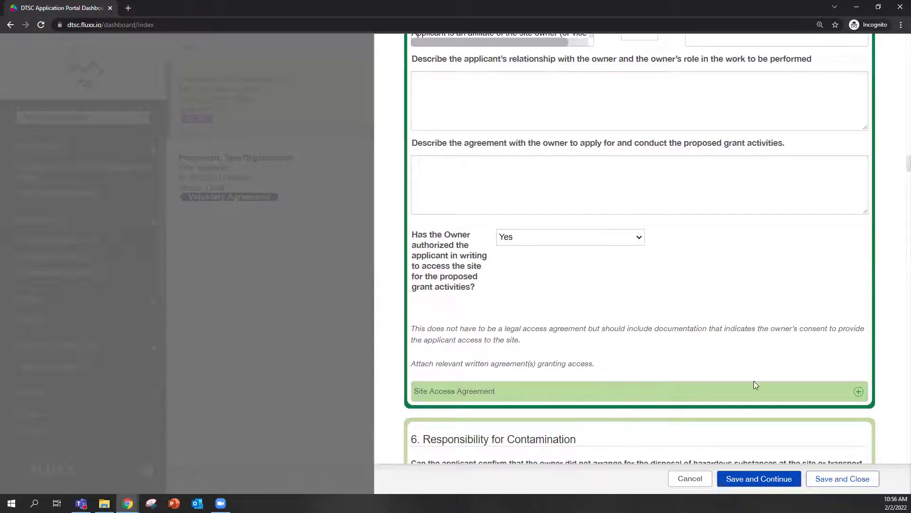
scroll(692, 305, down, 5)
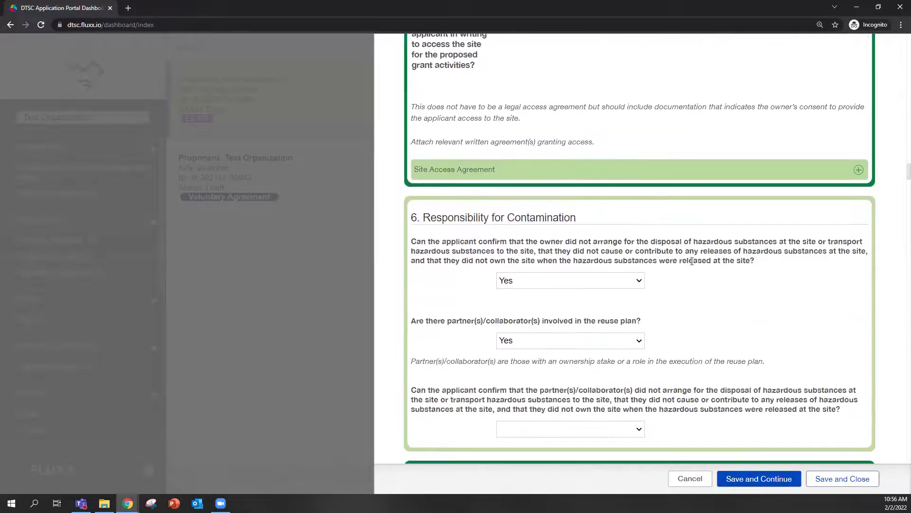
scroll(701, 265, down, 2)
scroll(678, 231, up, 1)
scroll(678, 231, up, 8)
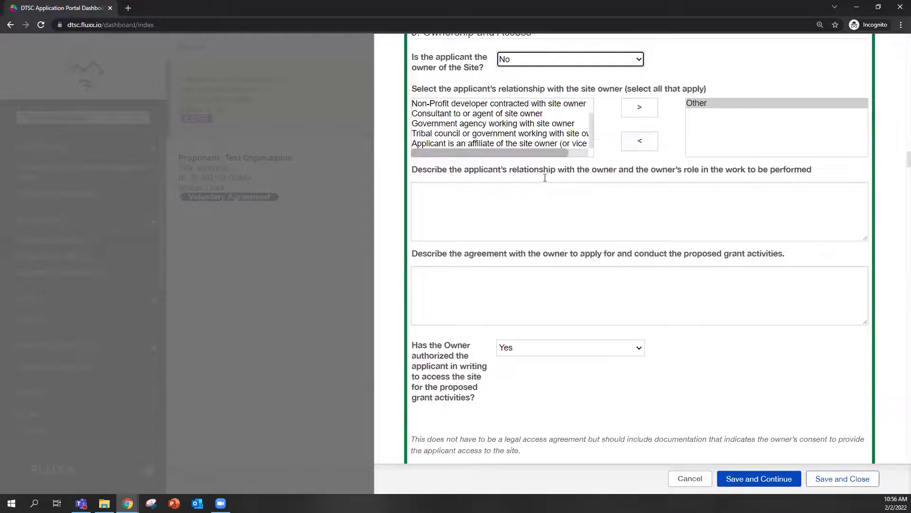
Set site ownership back to Yes and review the acquisition description and date fields.
scroll(595, 88, up, 3)
click(578, 172)
click(550, 194)
scroll(552, 251, down, 3)
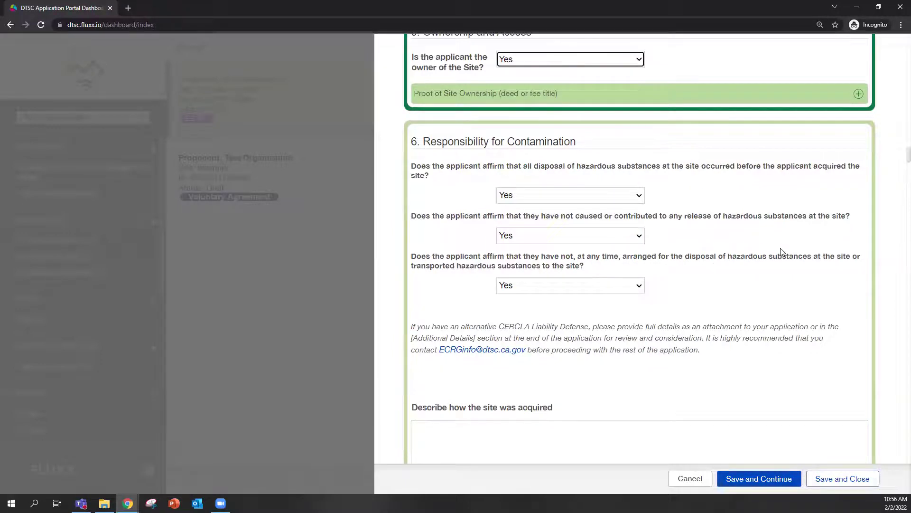
scroll(704, 322, down, 2)
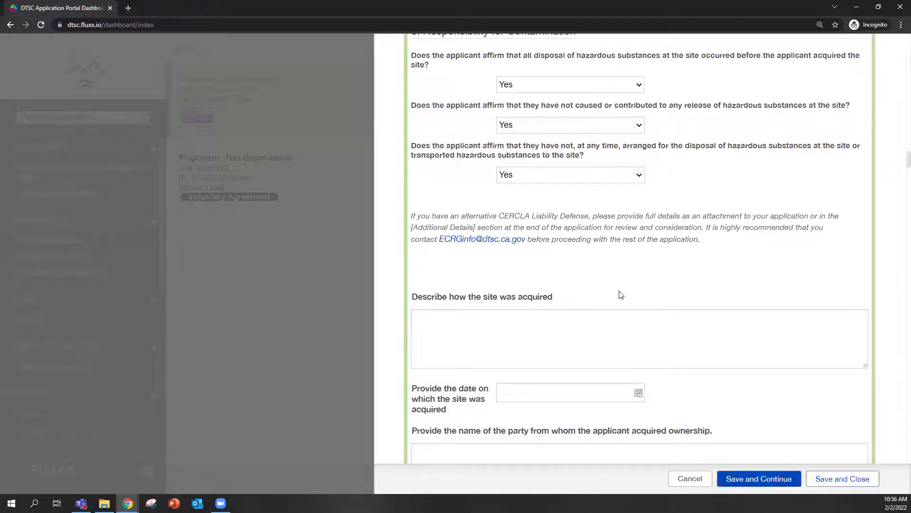
scroll(627, 295, up, 2)
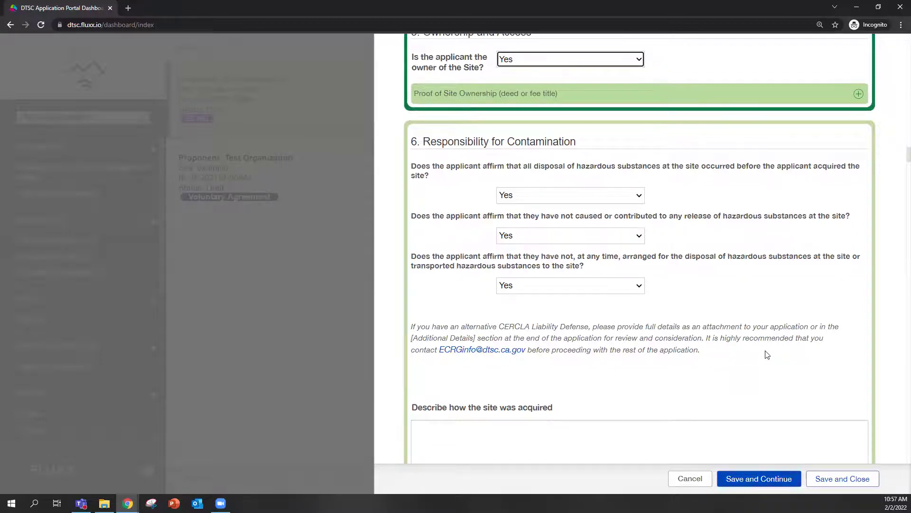
key(Down)
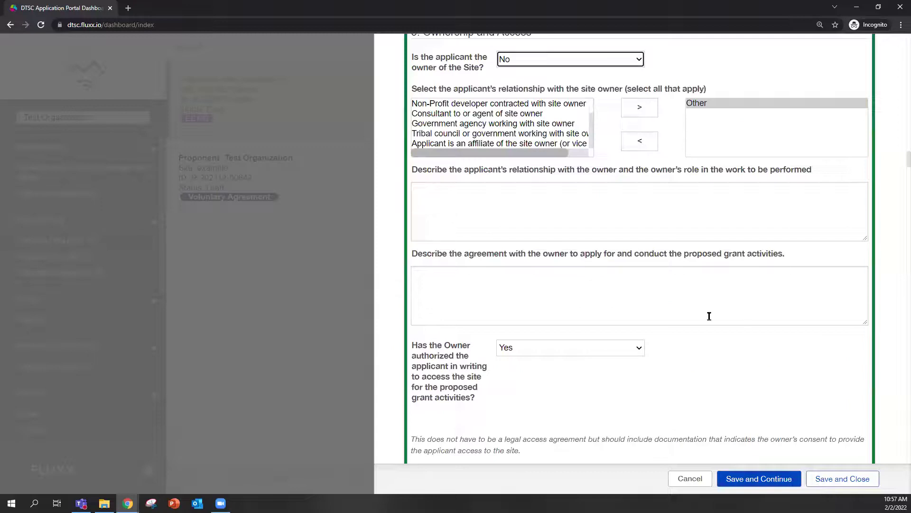
scroll(709, 316, down, 5)
scroll(702, 313, down, 3)
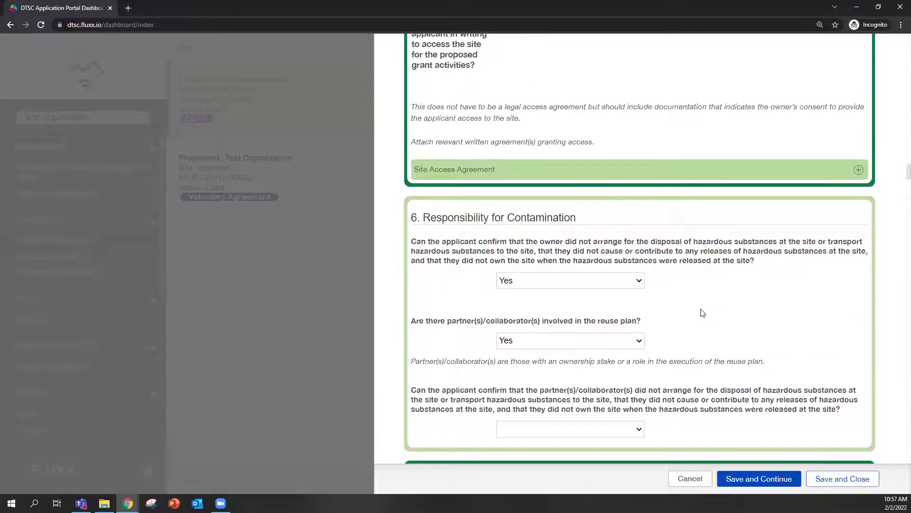
scroll(707, 297, up, 5)
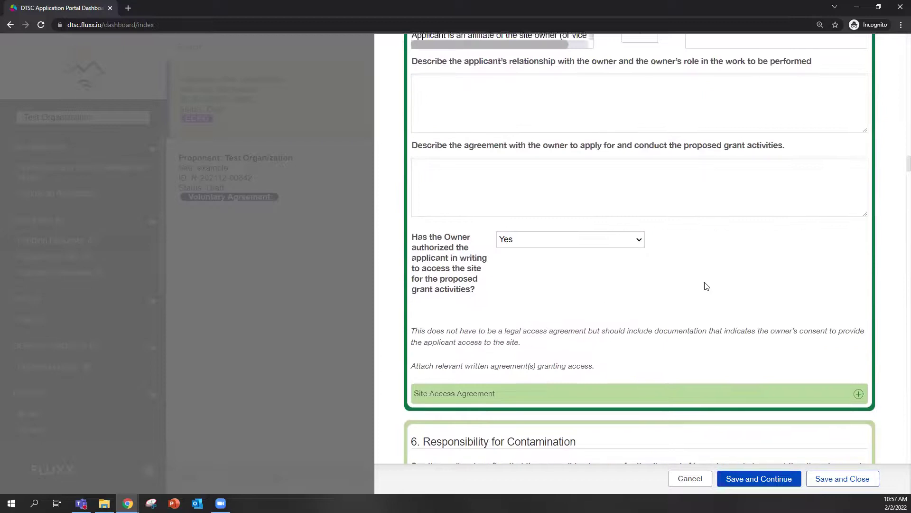
scroll(706, 286, up, 5)
click(591, 172)
click(569, 195)
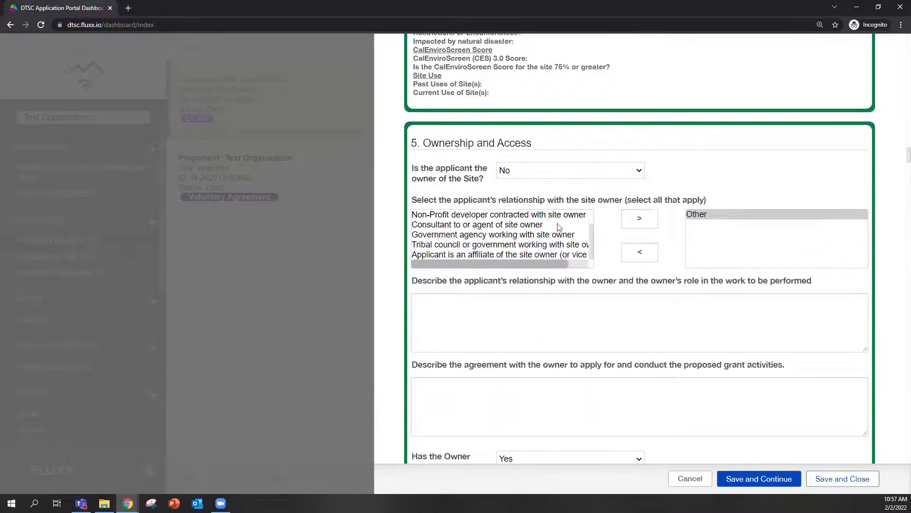
key(Up)
scroll(691, 299, down, 3)
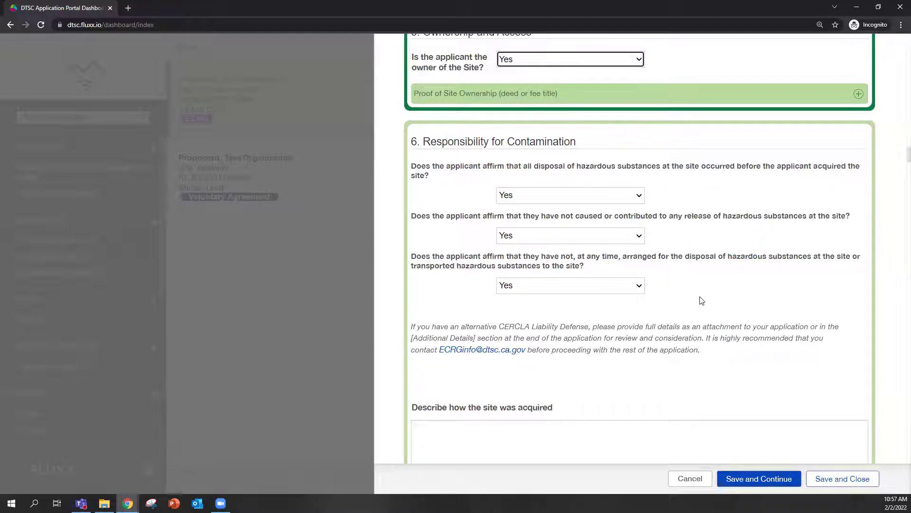
scroll(702, 301, down, 2)
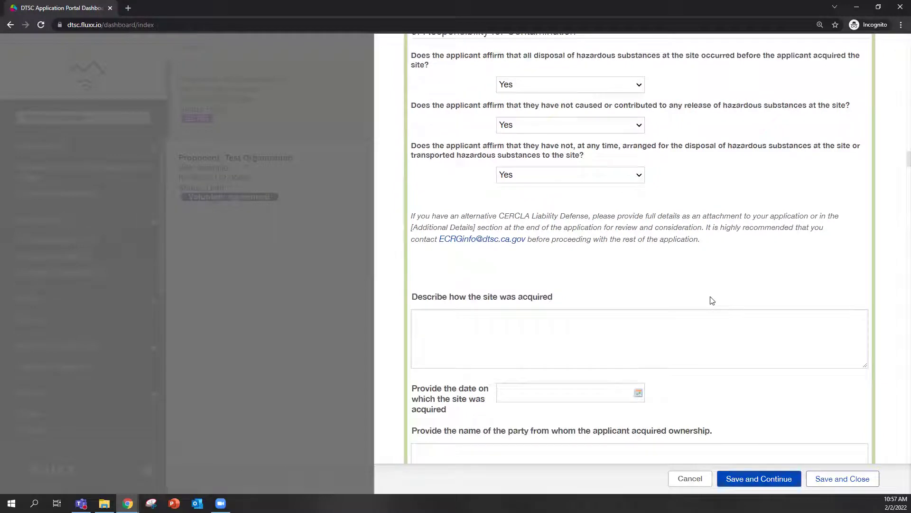
scroll(712, 300, down, 2)
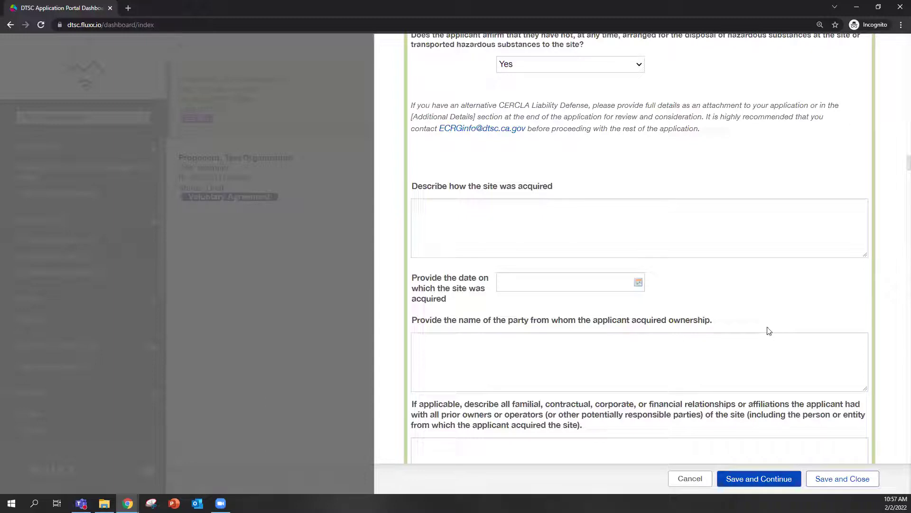
scroll(768, 312, down, 2)
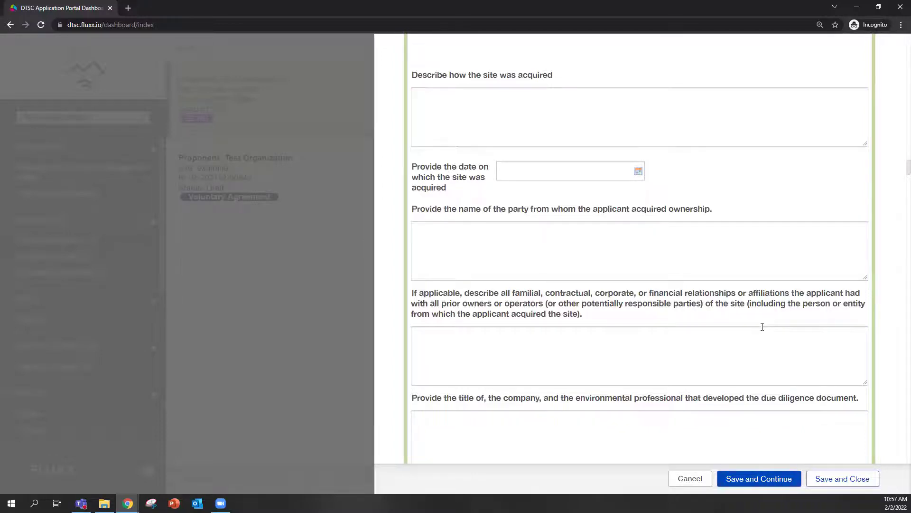
scroll(763, 326, down, 2)
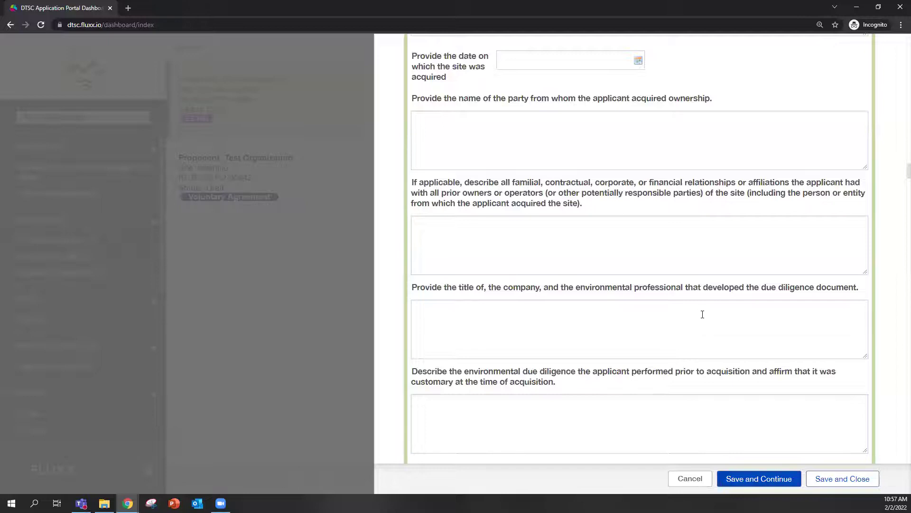
scroll(686, 320, up, 8)
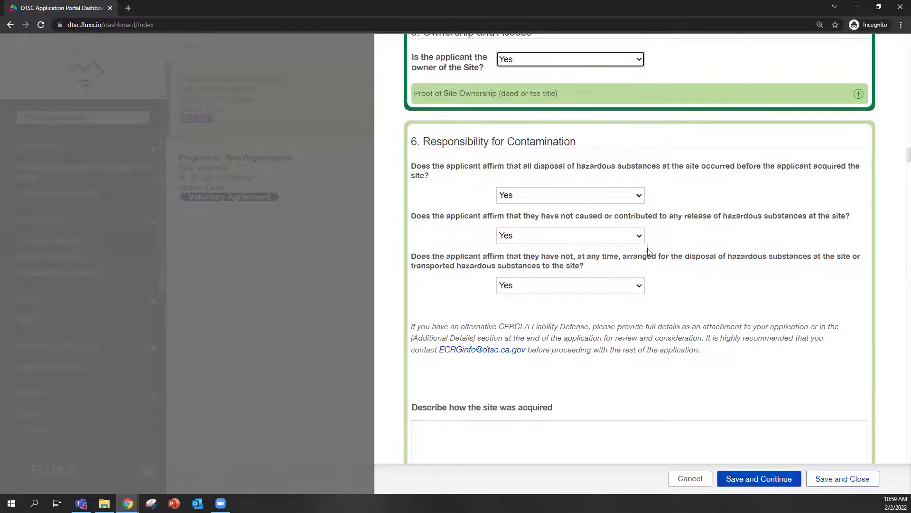
Scroll to section 7's document table and select the first row's Document Title and Author fields.
scroll(699, 316, down, 1)
scroll(699, 316, down, 2)
scroll(673, 249, down, 8)
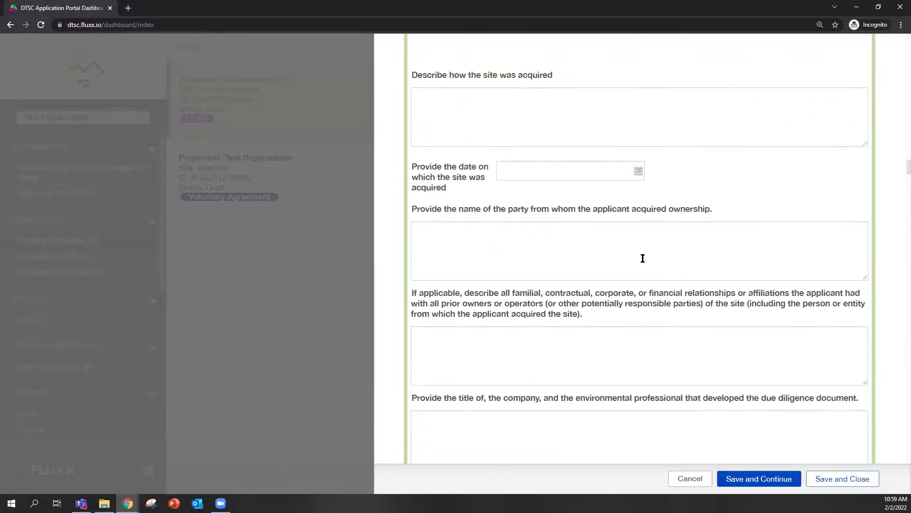
scroll(643, 261, down, 10)
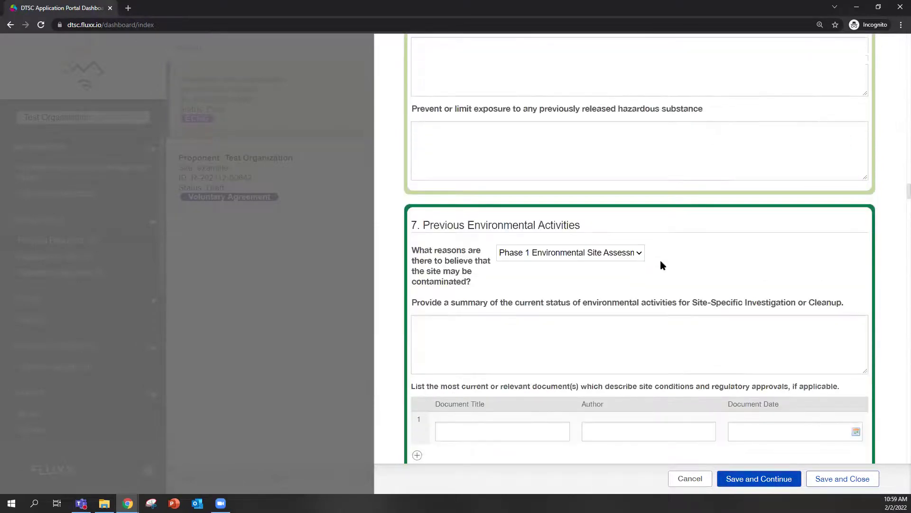
scroll(675, 267, down, 2)
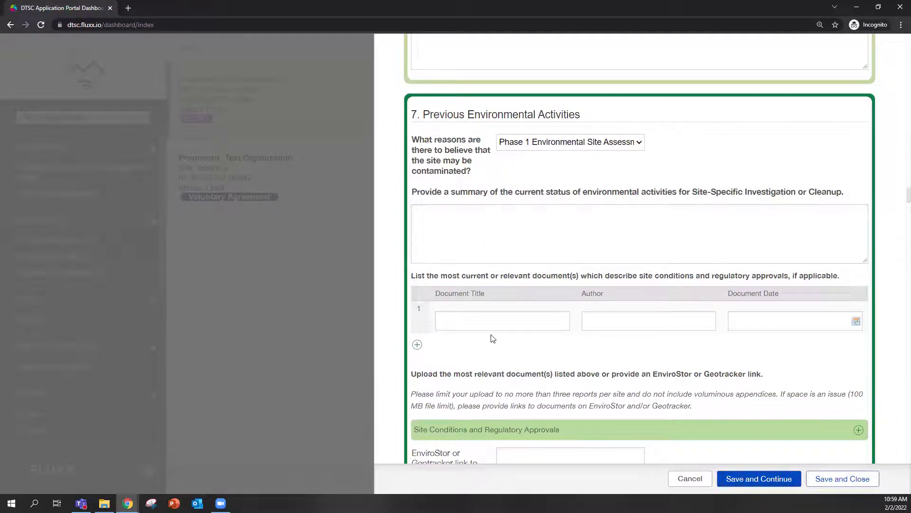
scroll(493, 338, down, 2)
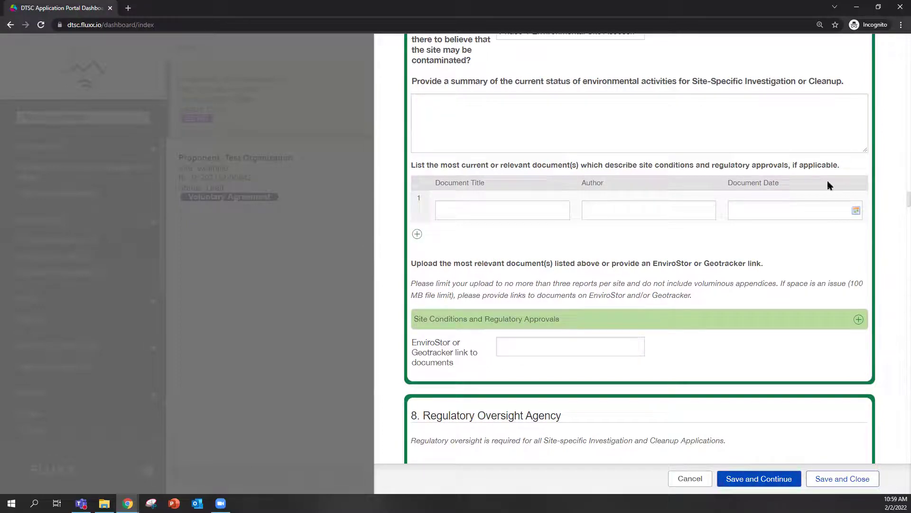
click(470, 212)
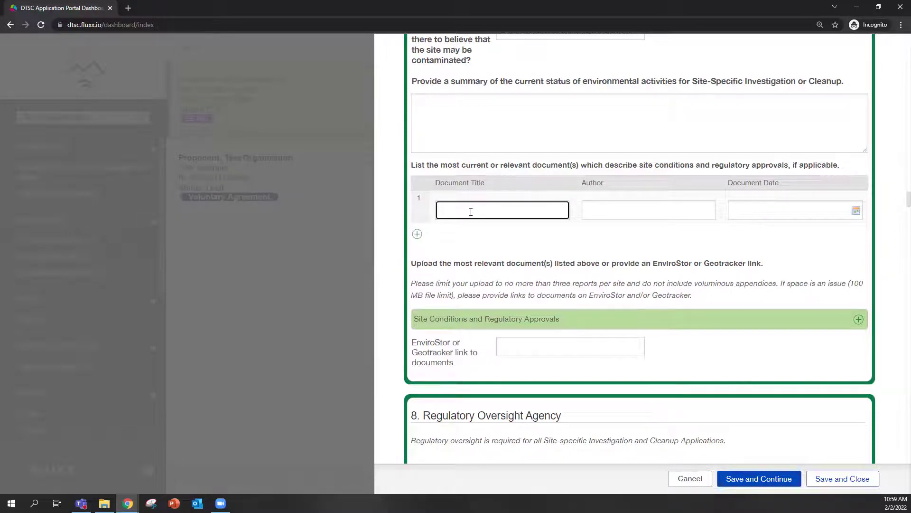
click(634, 209)
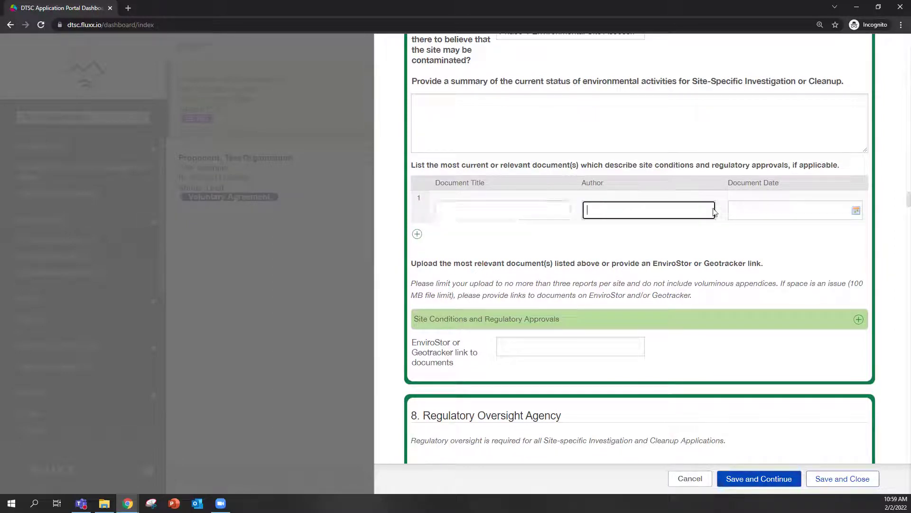
Add blank rows 2 and 3 to the relevant-documents list for title, author and date.
click(417, 234)
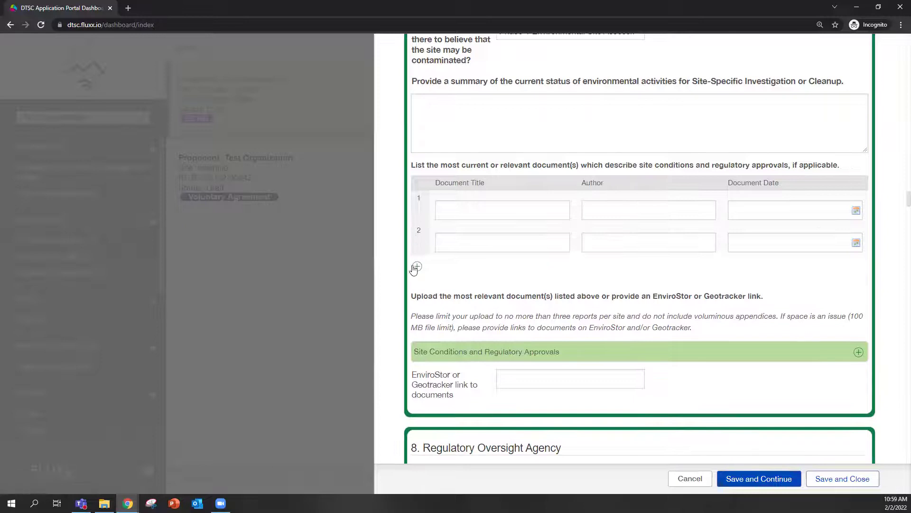
click(416, 268)
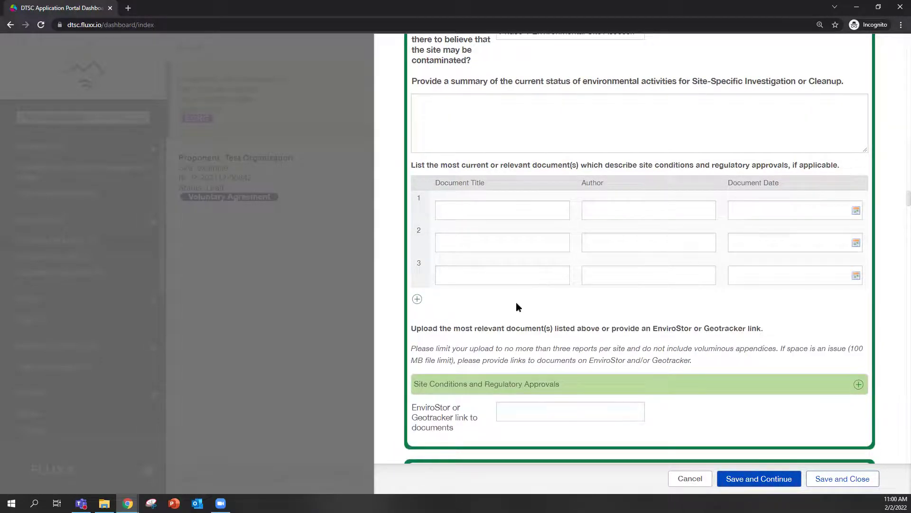
scroll(588, 297, down, 2)
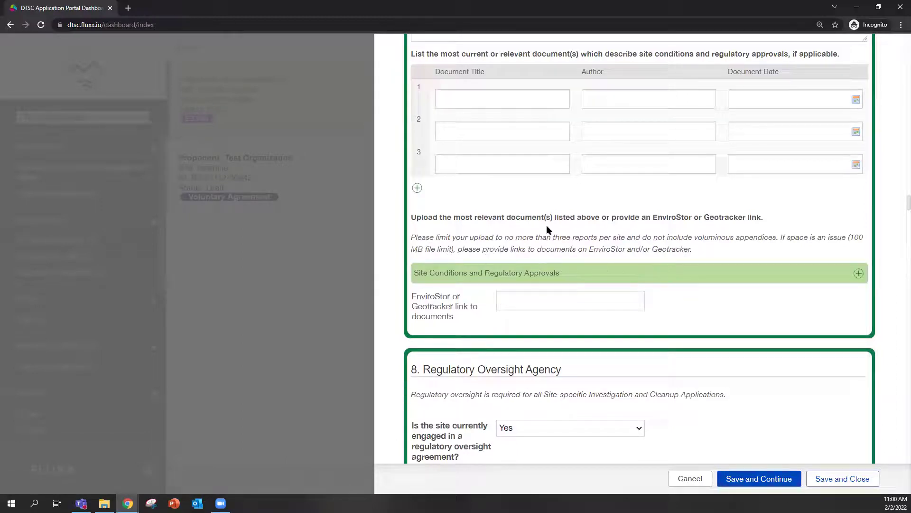
scroll(606, 227, down, 2)
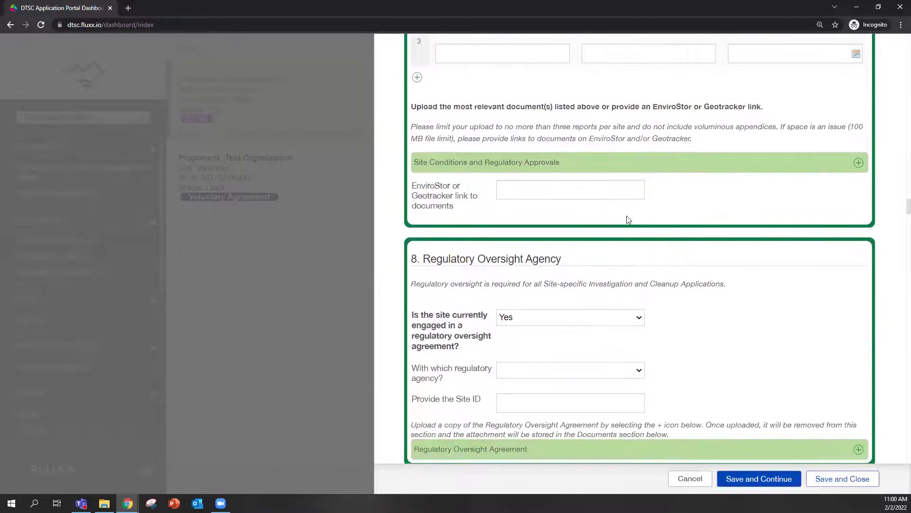
scroll(721, 237, down, 2)
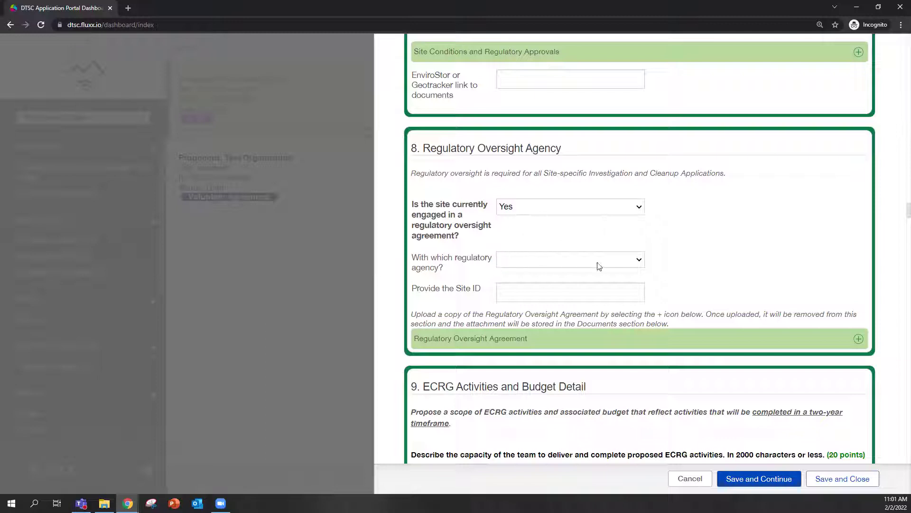
click(577, 209)
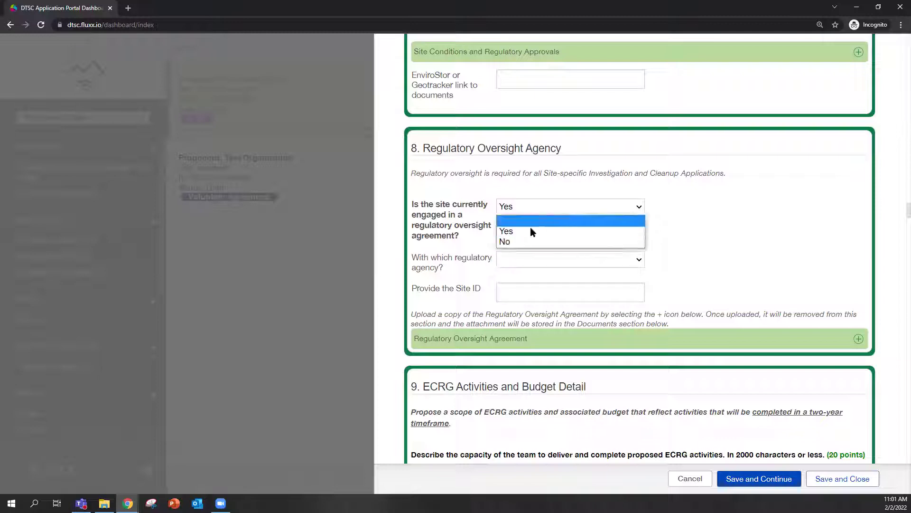
click(530, 229)
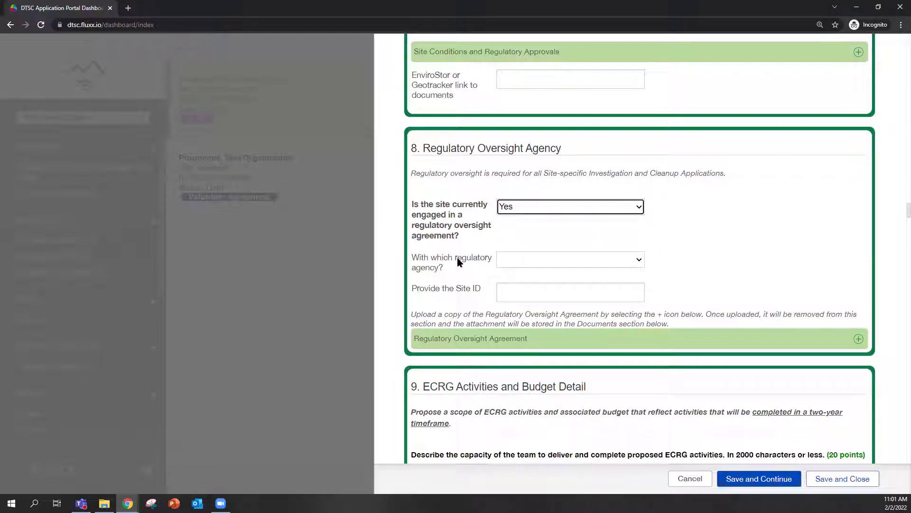
click(587, 259)
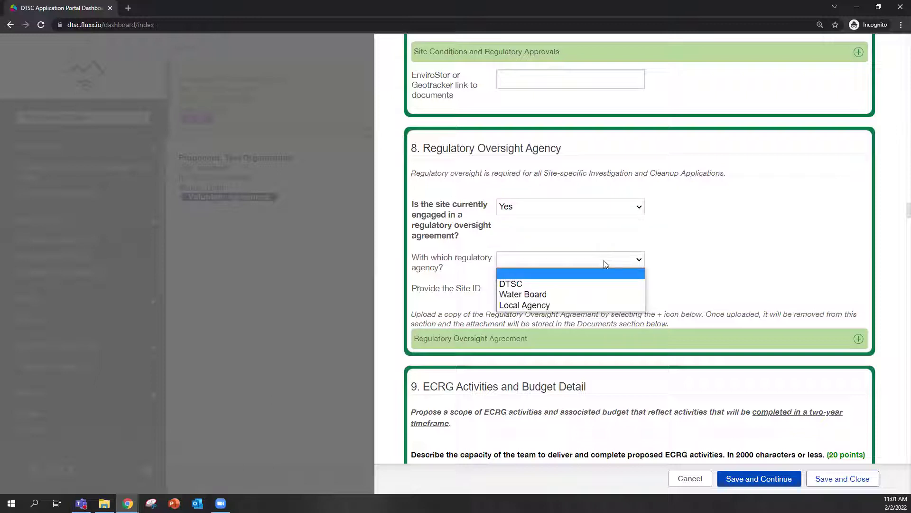
click(604, 260)
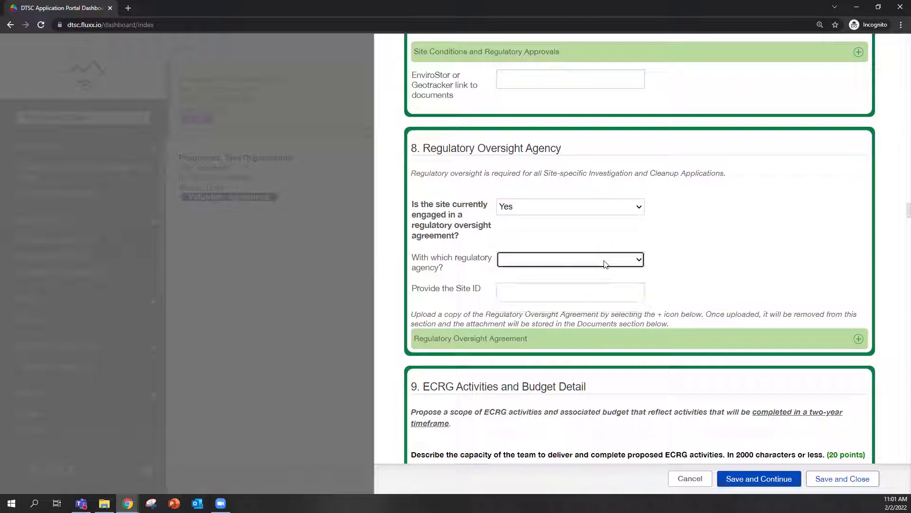
click(583, 207)
click(542, 241)
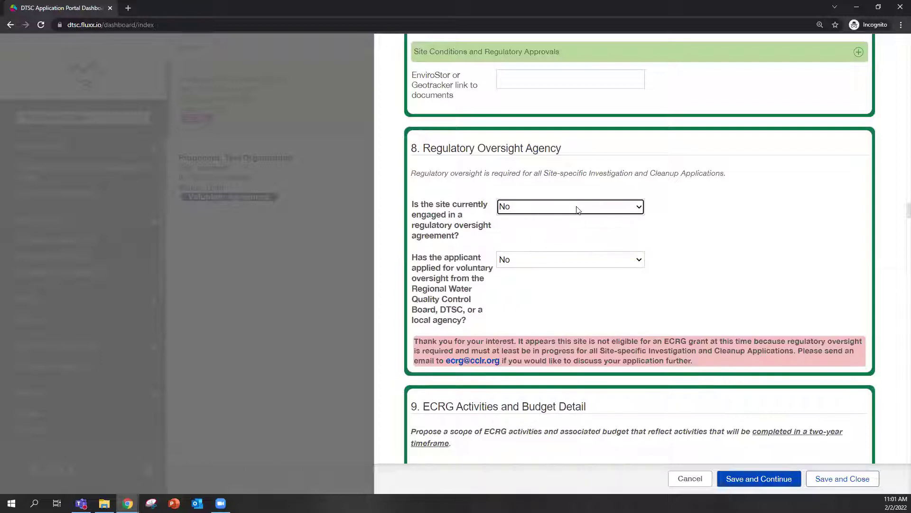
click(578, 210)
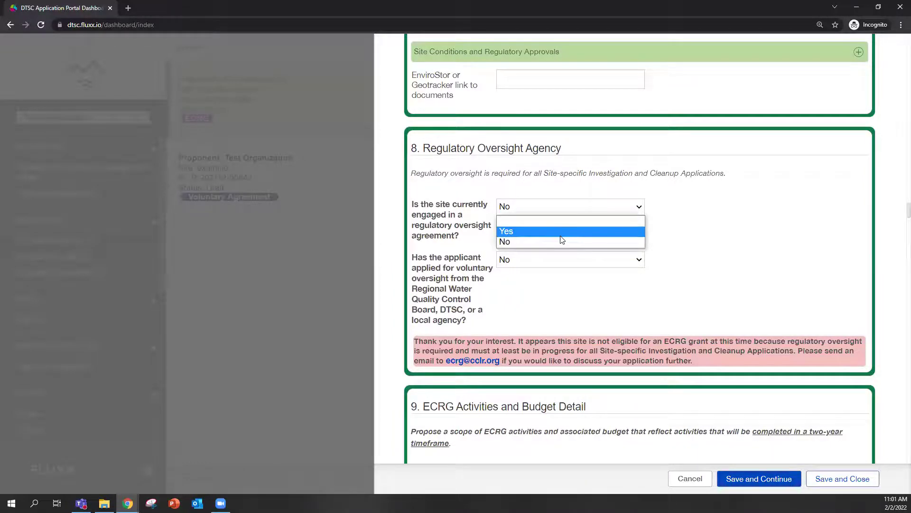
click(564, 231)
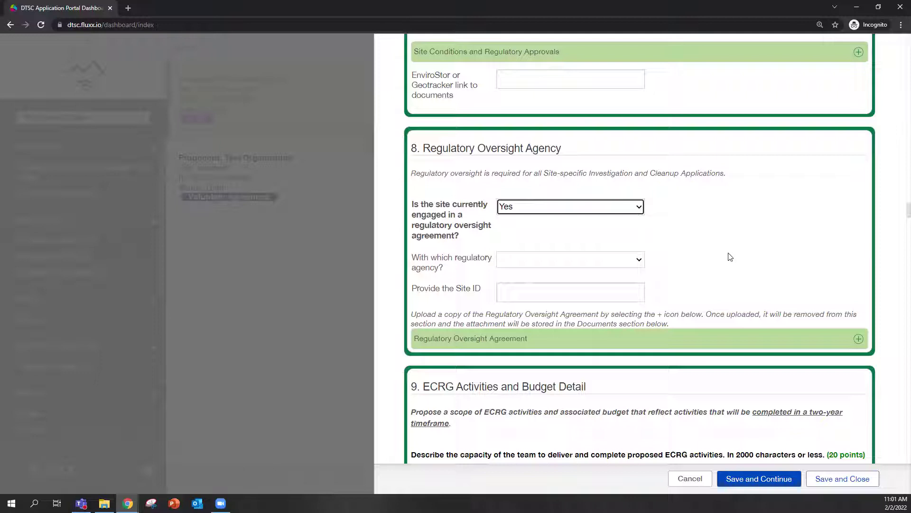
scroll(719, 219, down, 5)
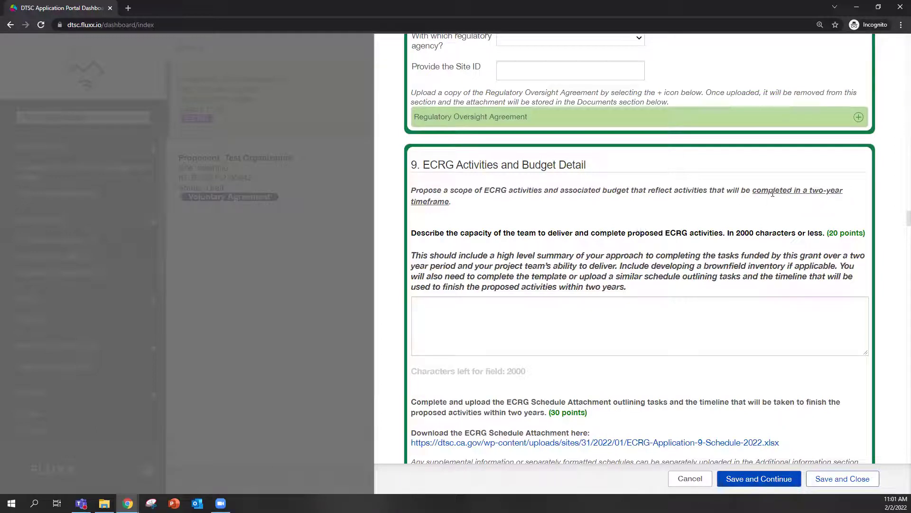
scroll(717, 264, down, 2)
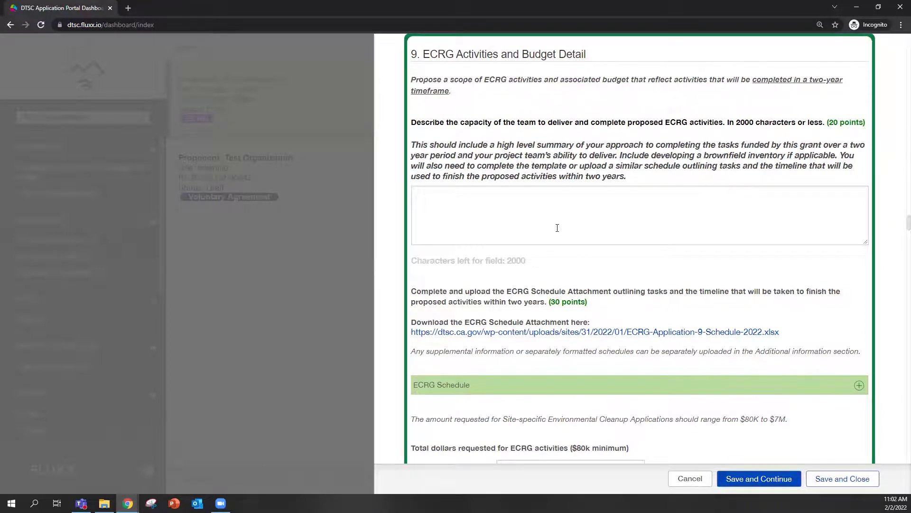
scroll(557, 227, down, 2)
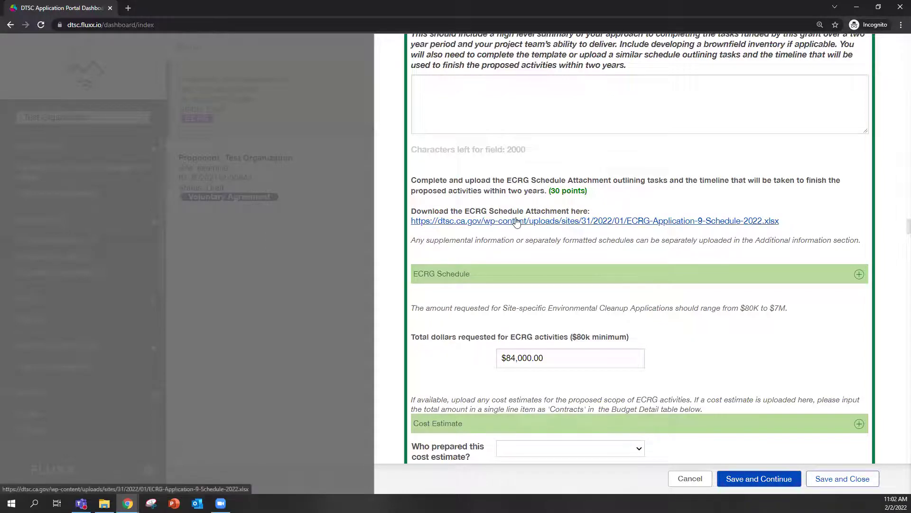
Download the ECRG Schedule Attachment template without leaving the form, then switch to the downloaded xlsx.
click(531, 222)
click(501, 78)
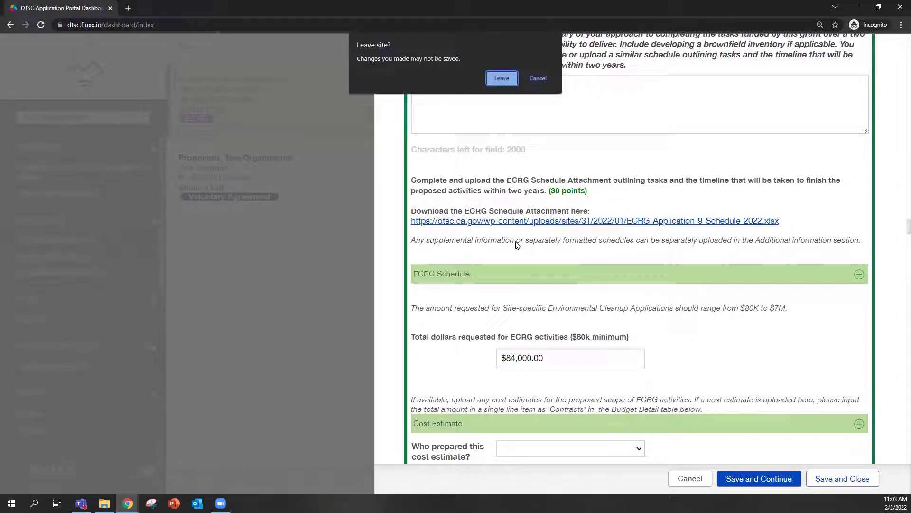
click(539, 78)
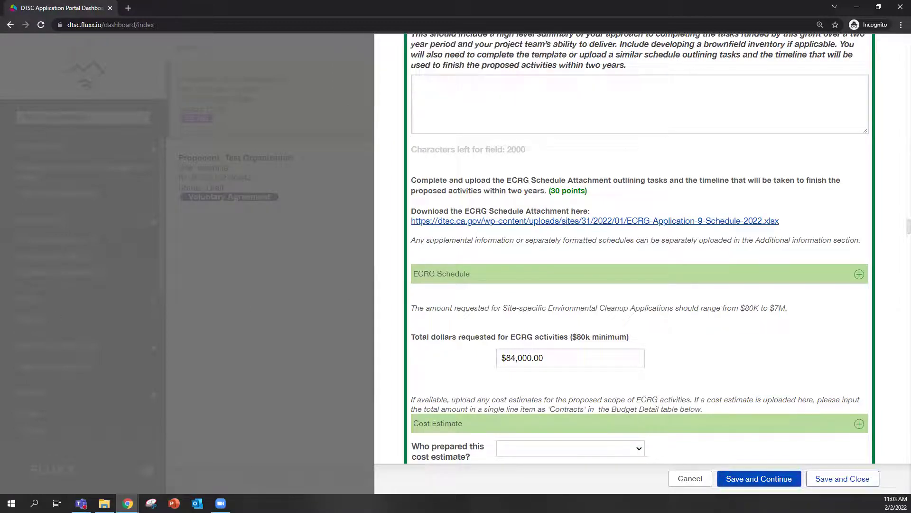
key(alt+Tab)
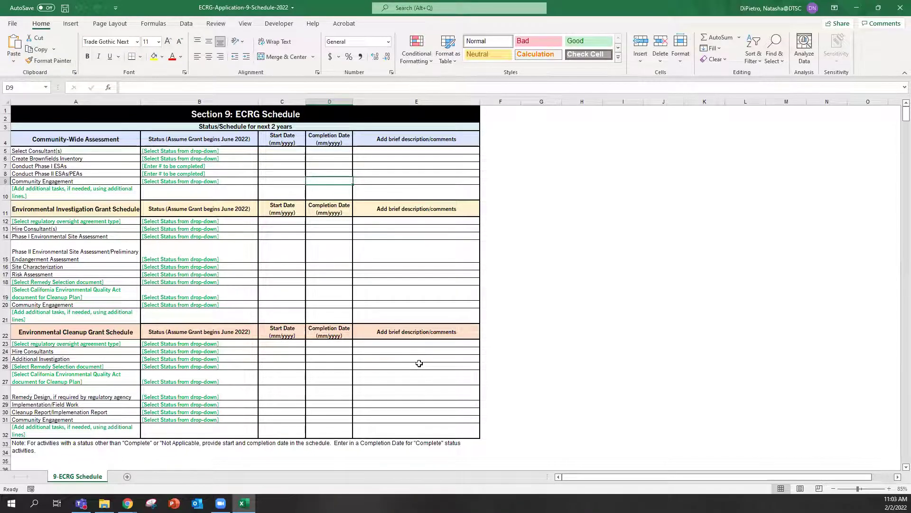
Review the Community-Wide Assessment heading in cell A4, then close the schedule workbook and Excel.
click(124, 138)
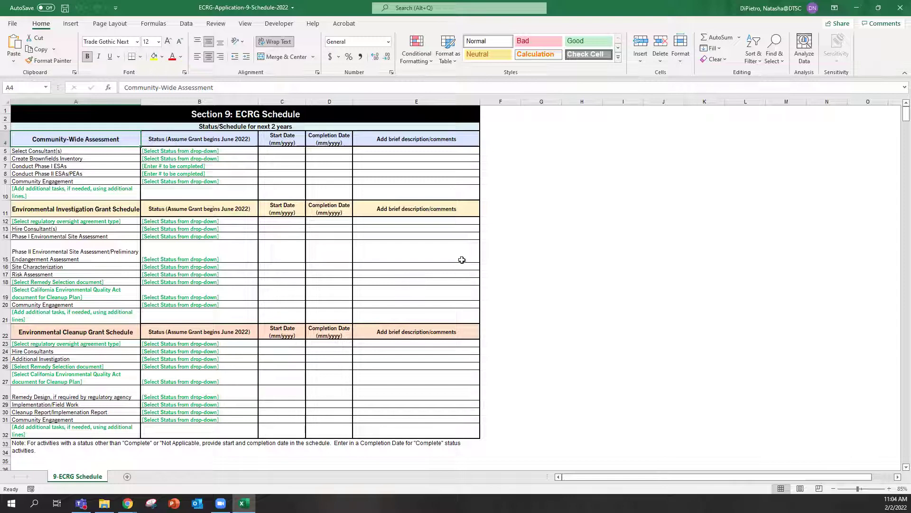
click(899, 9)
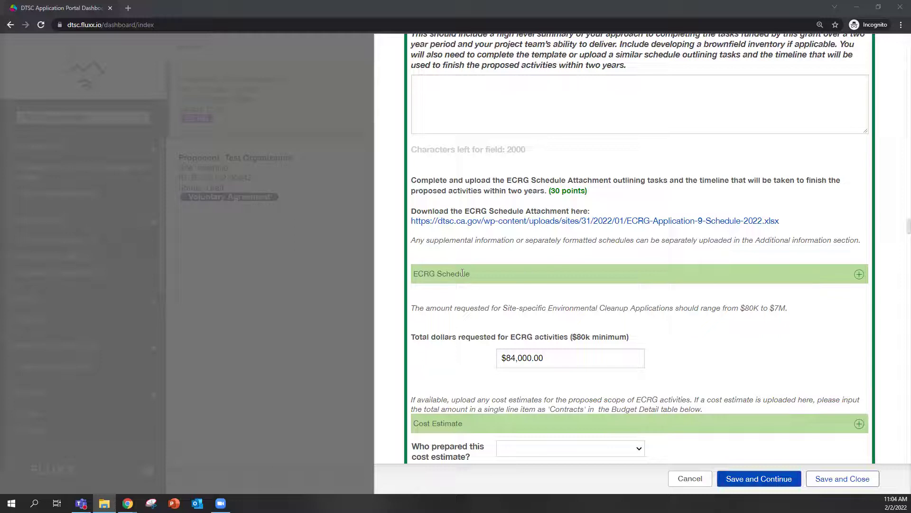
Pick ECRG-Application-9-Schedule-2022.xlsx from the computer, upload it to ECRG Schedule, and close the upload window.
click(860, 273)
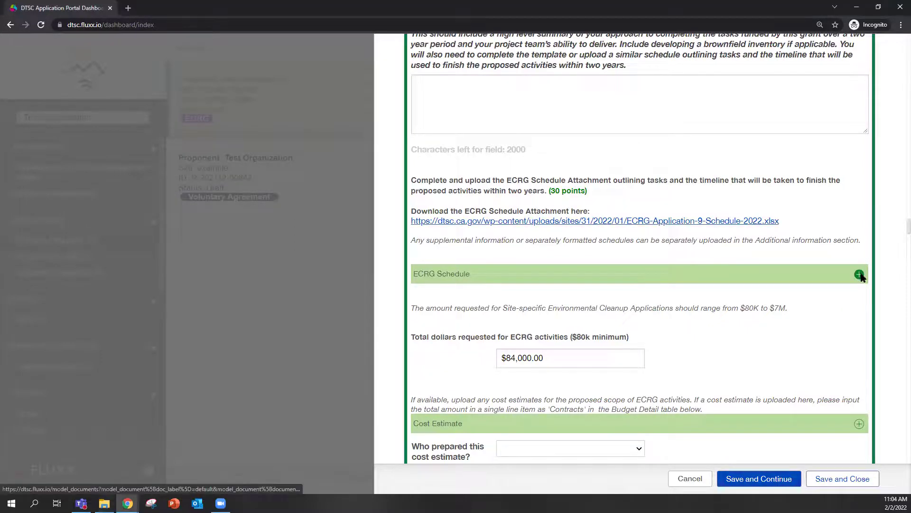
click(266, 325)
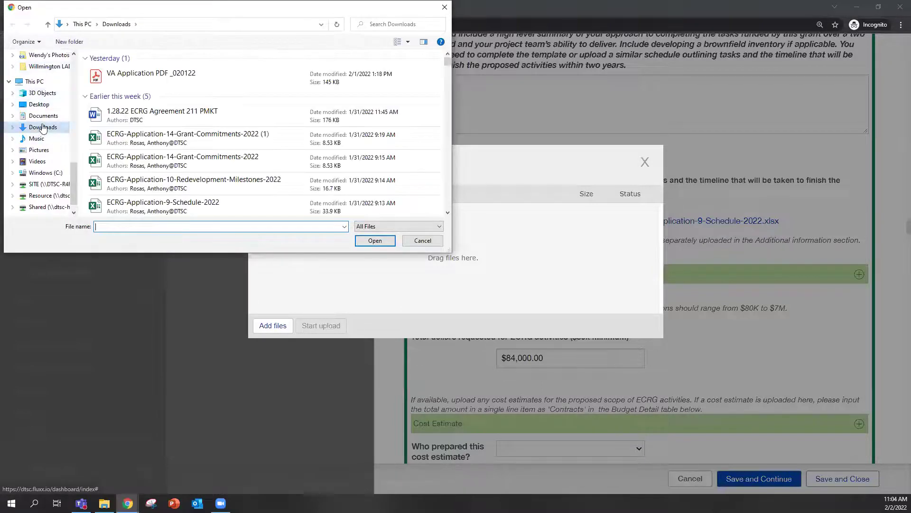
click(197, 206)
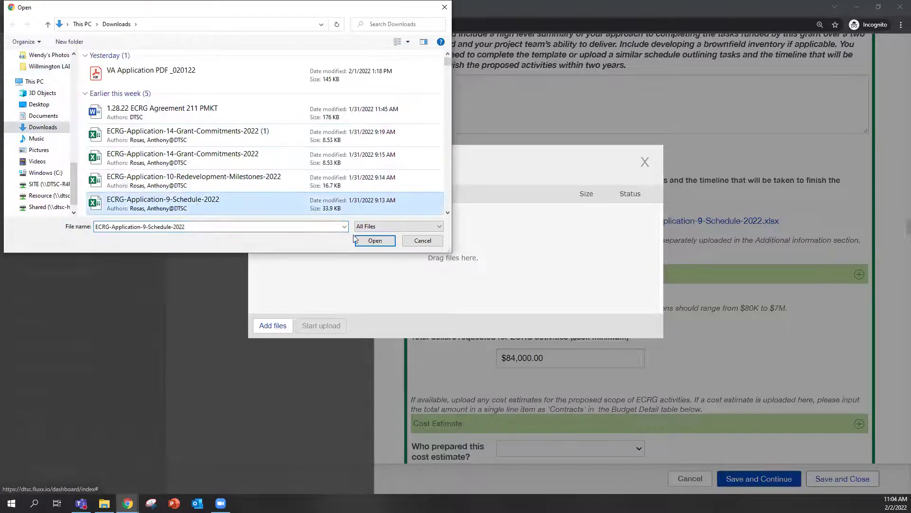
click(375, 241)
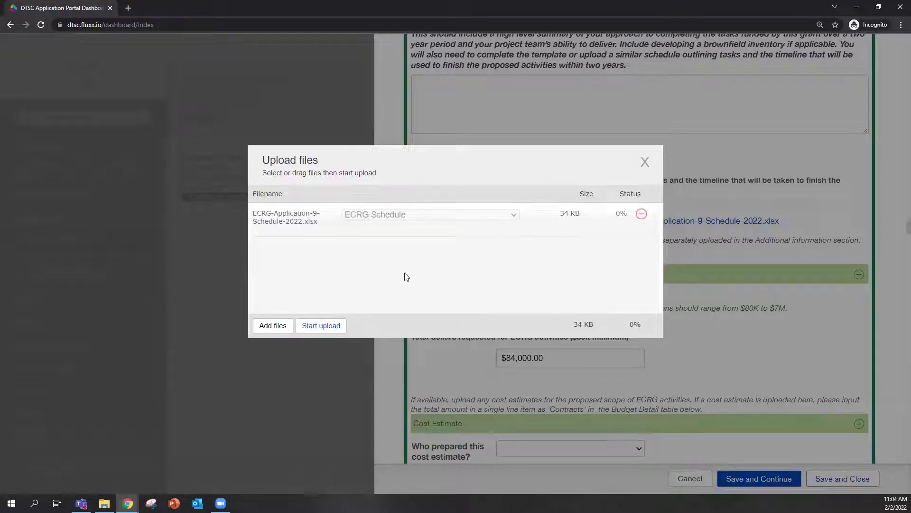
click(337, 327)
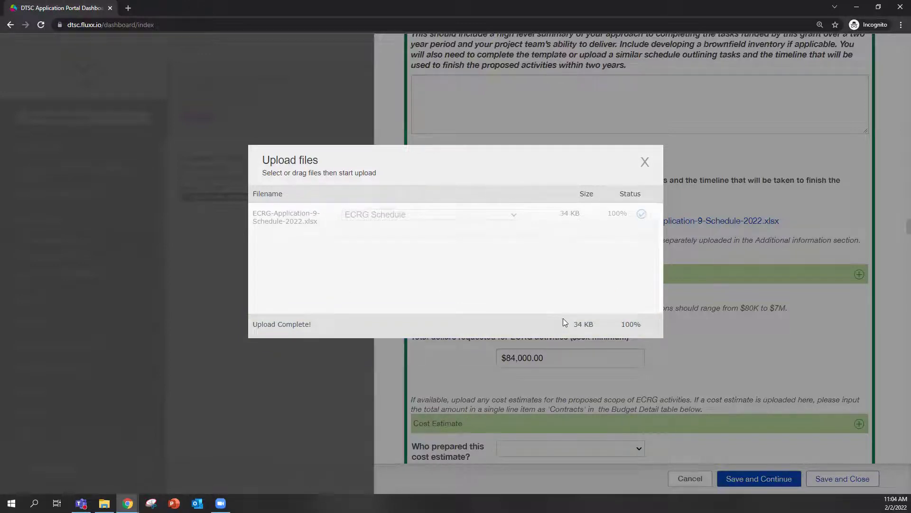
click(645, 162)
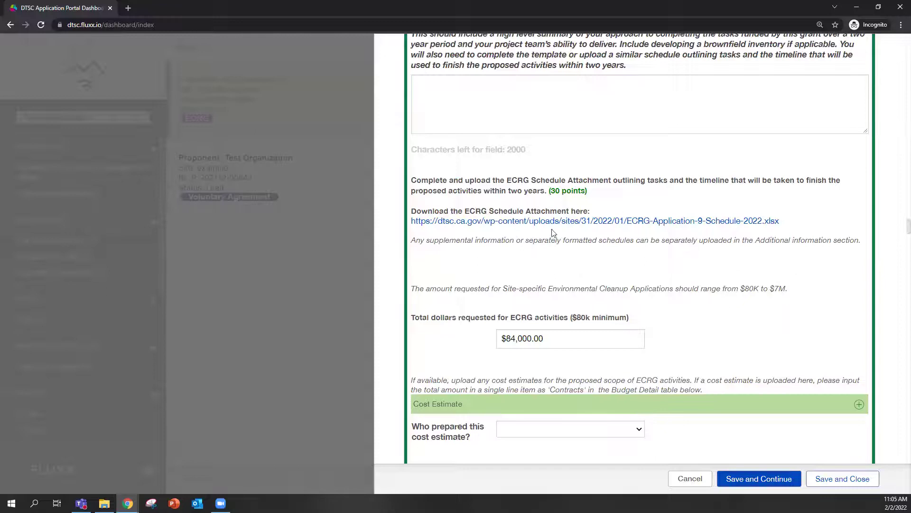
scroll(585, 236, down, 2)
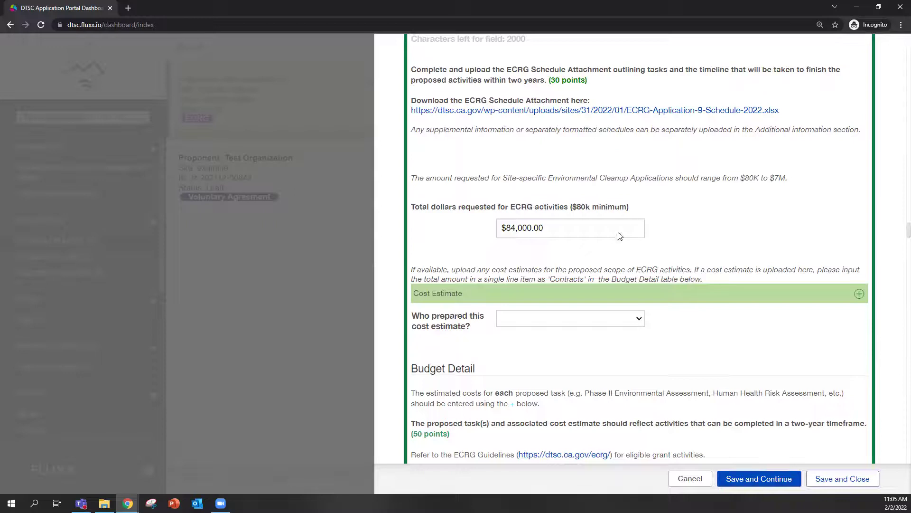
scroll(625, 243, down, 2)
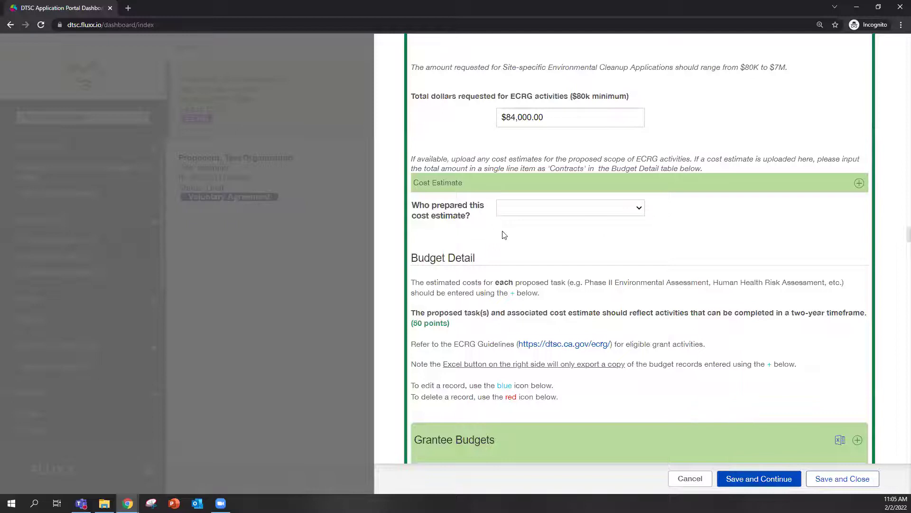
scroll(567, 273, down, 2)
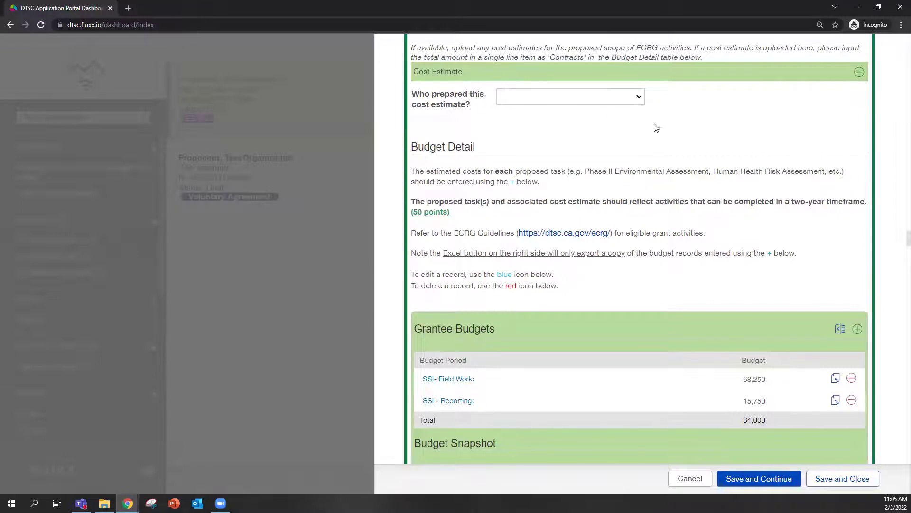
scroll(600, 298, down, 2)
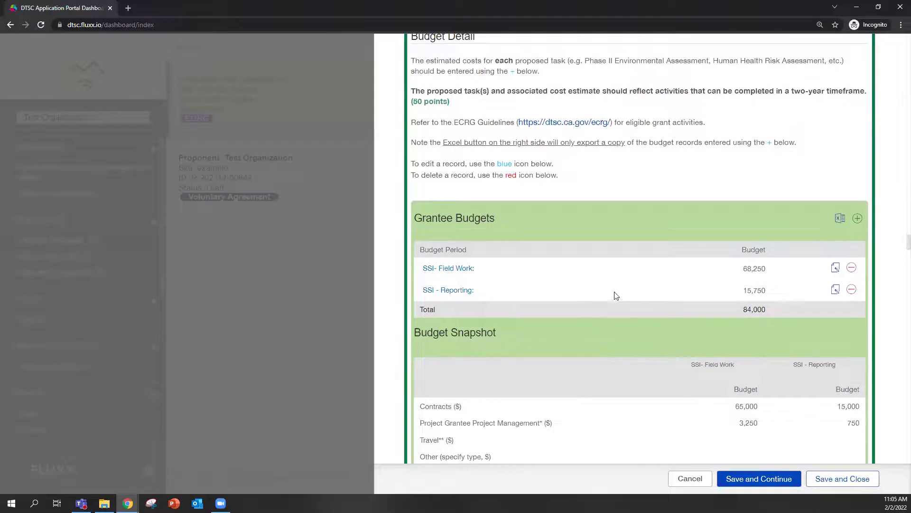
scroll(617, 299, up, 2)
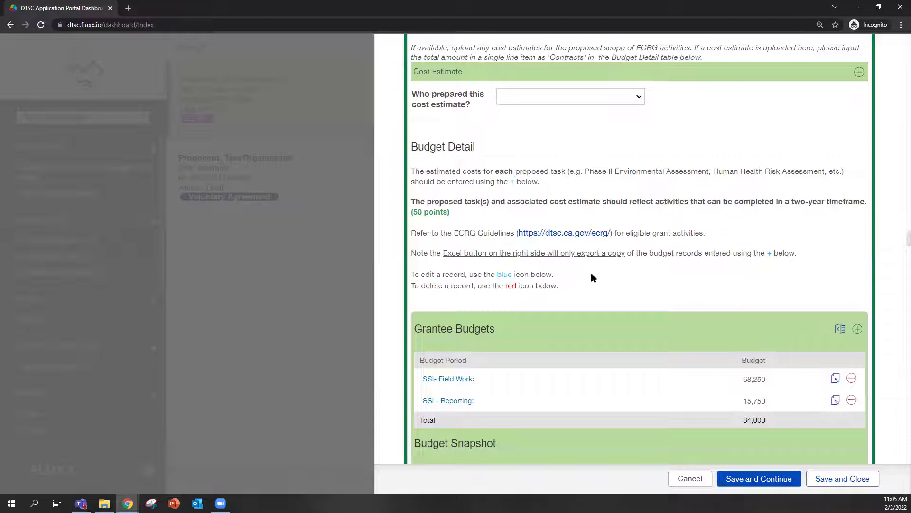
scroll(560, 220, up, 2)
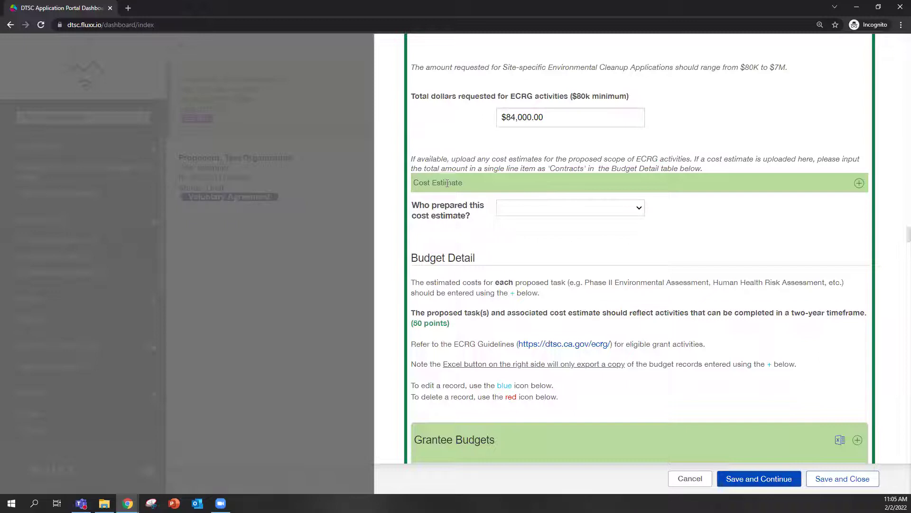
scroll(594, 275, down, 2)
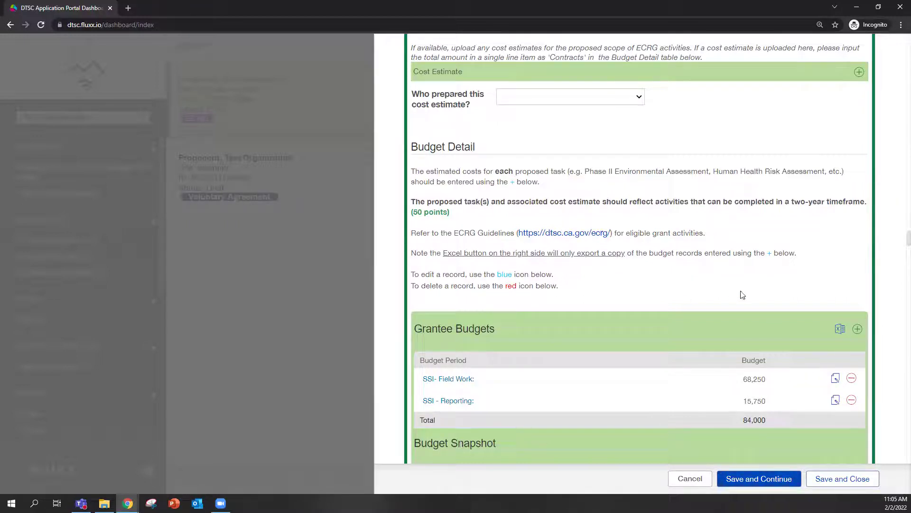
scroll(644, 261, down, 2)
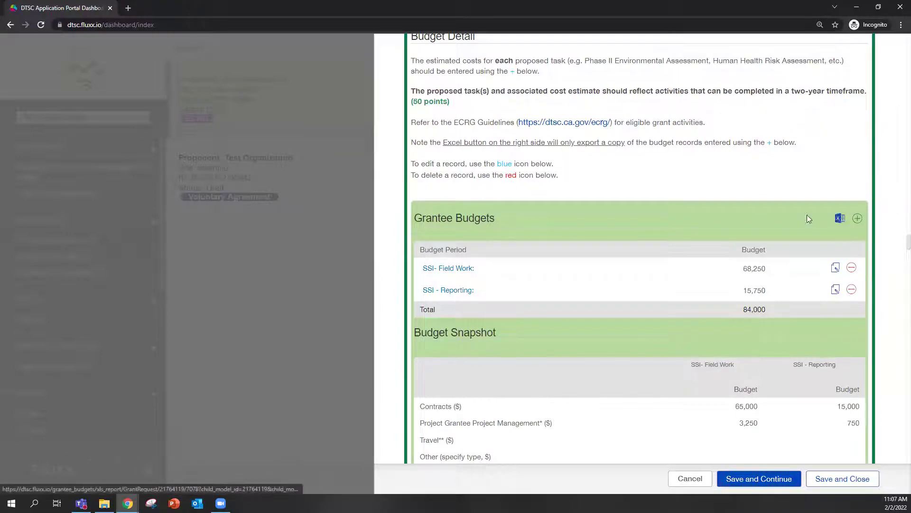
scroll(879, 169, up, 2)
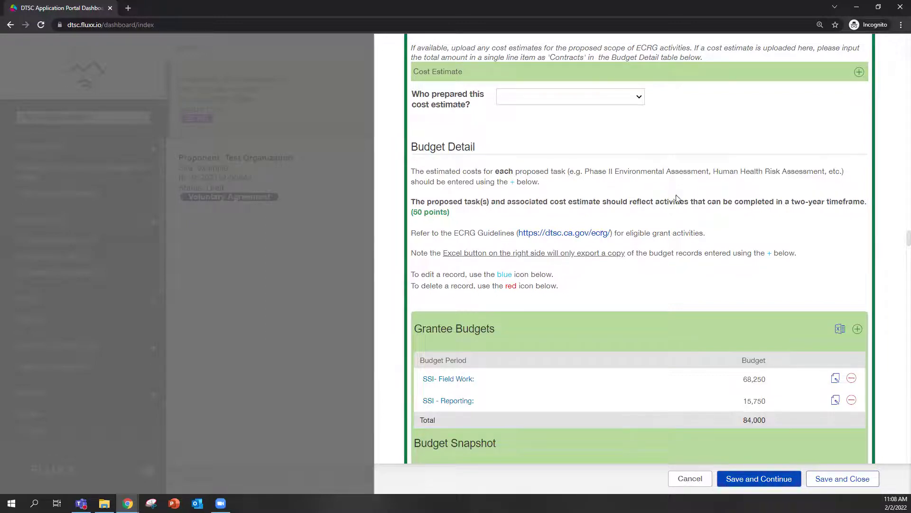
scroll(680, 197, down, 1)
scroll(678, 218, down, 2)
scroll(677, 217, up, 3)
Scroll to the Grantee Budgets bar and start a new grantee budget record with its + button.
scroll(558, 278, up, 2)
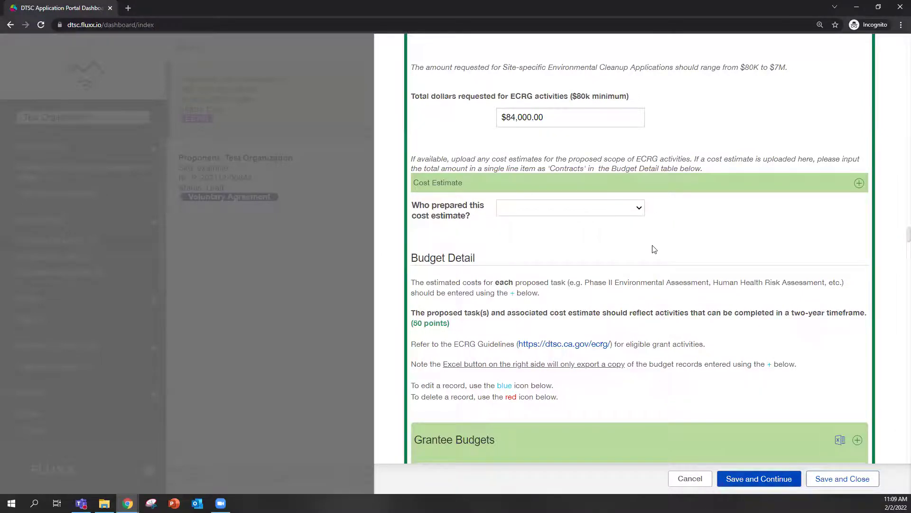
scroll(655, 248, down, 2)
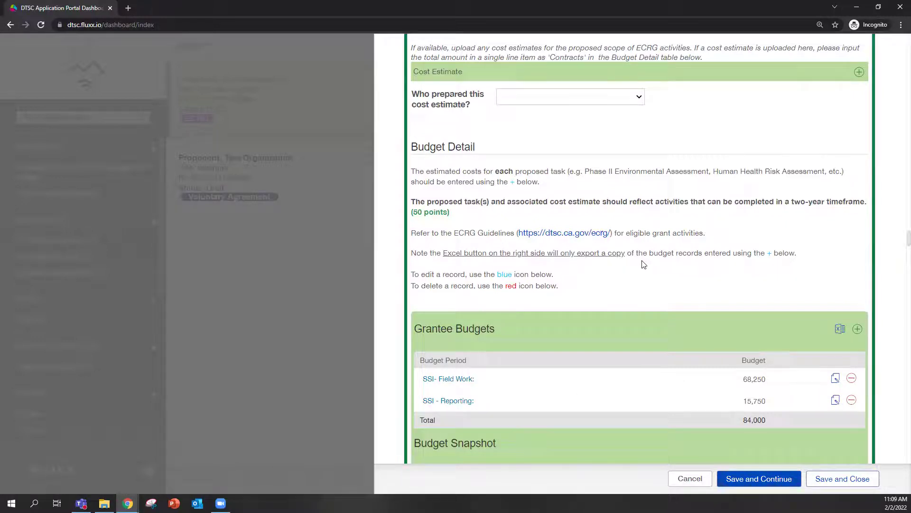
scroll(629, 266, down, 2)
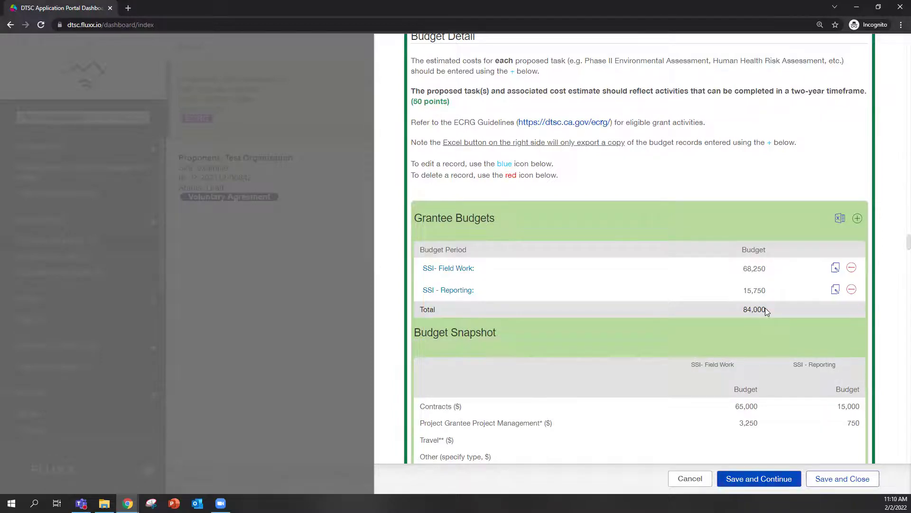
scroll(671, 299, up, 5)
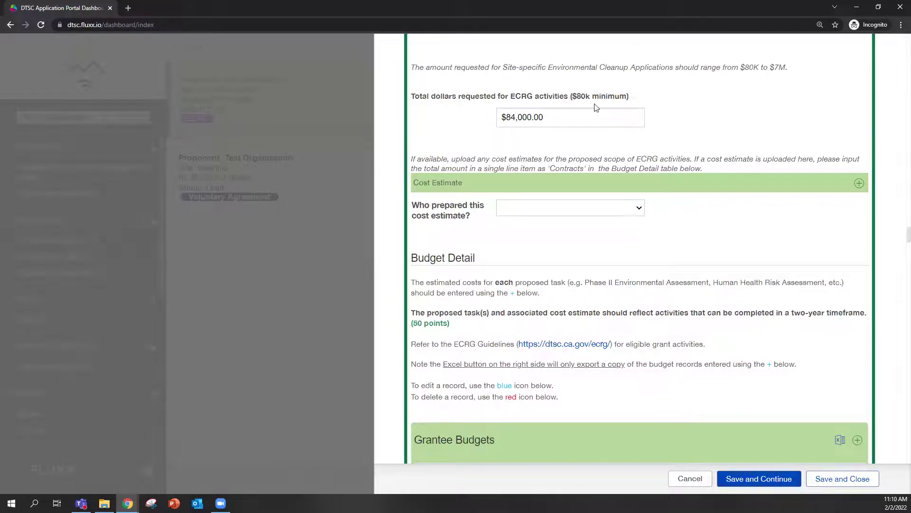
scroll(666, 237, down, 2)
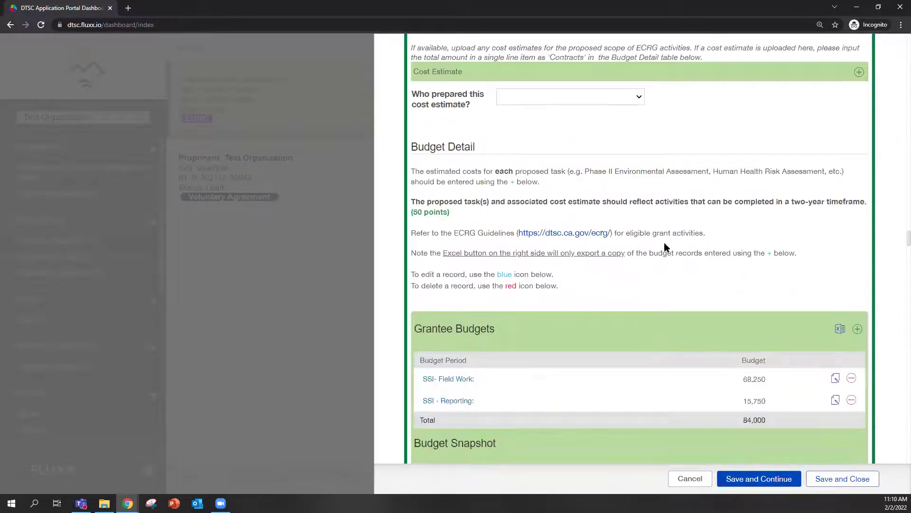
scroll(503, 307, down, 2)
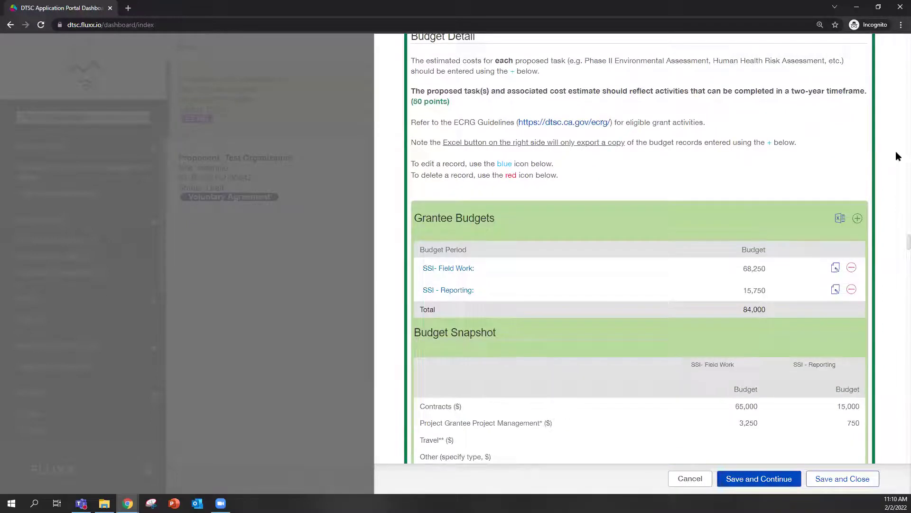
click(857, 219)
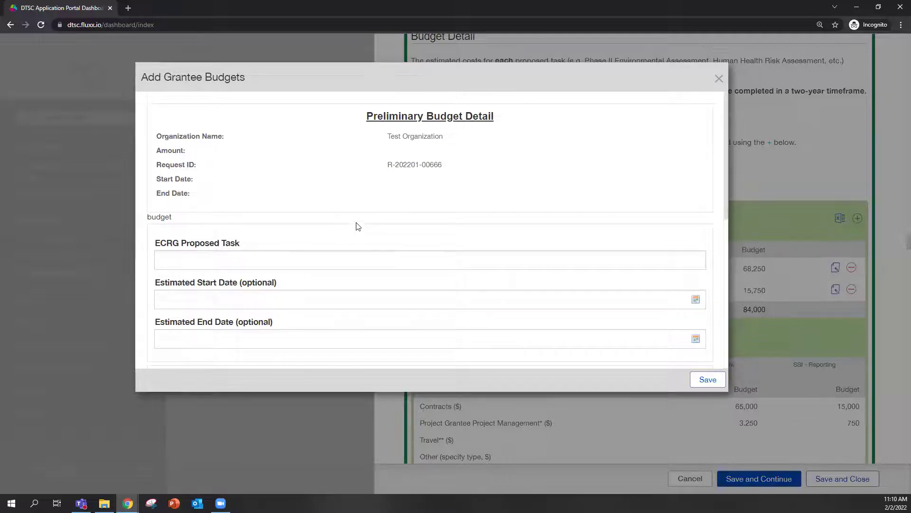
scroll(356, 223, down, 2)
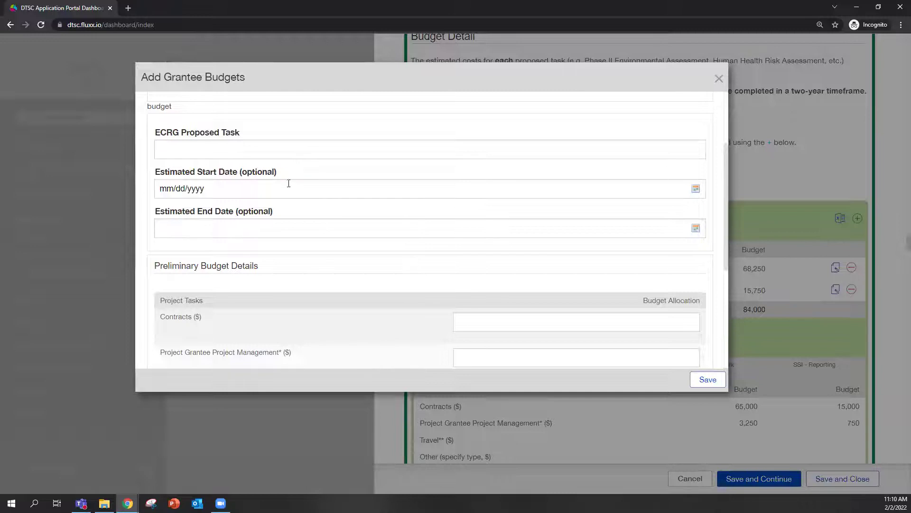
scroll(454, 218, down, 2)
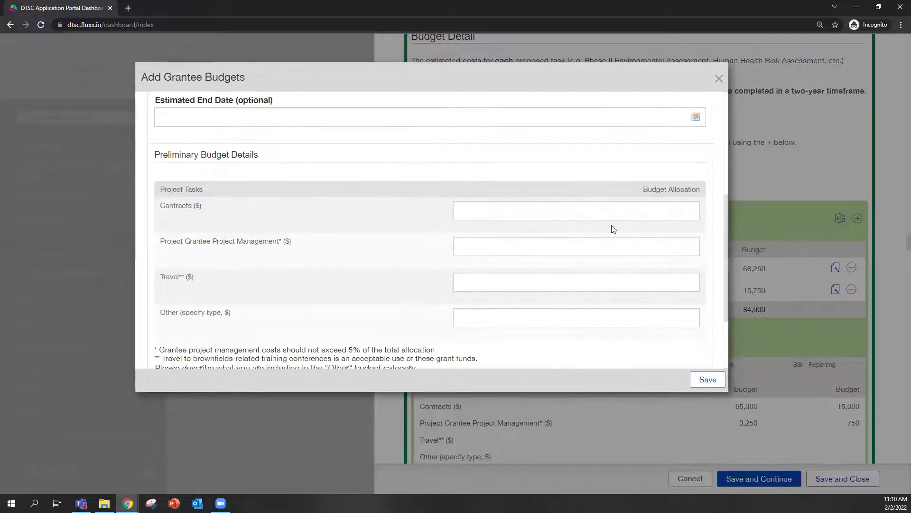
drag(725, 237, 726, 260)
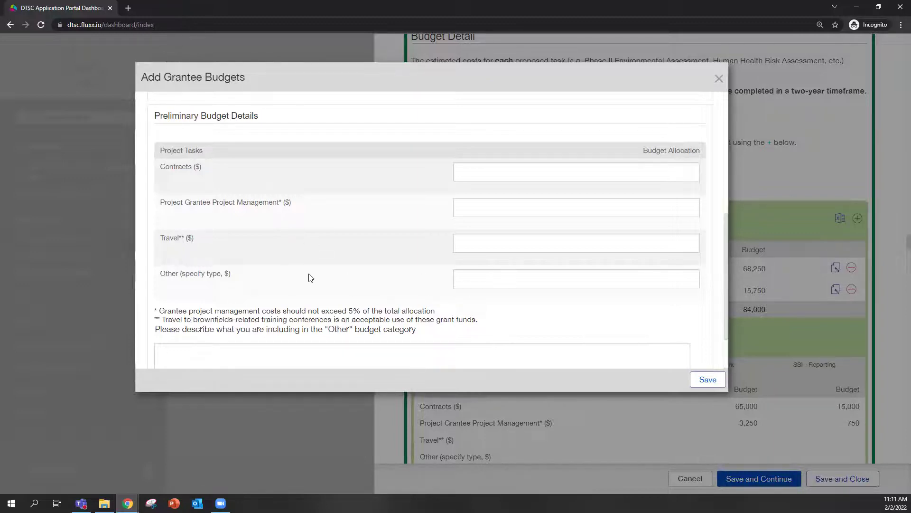
scroll(300, 277, down, 2)
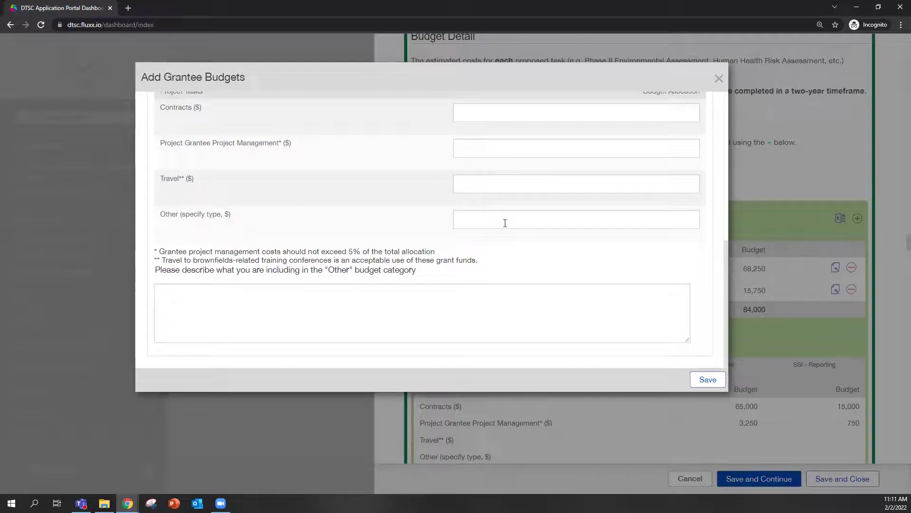
scroll(370, 219, up, 3)
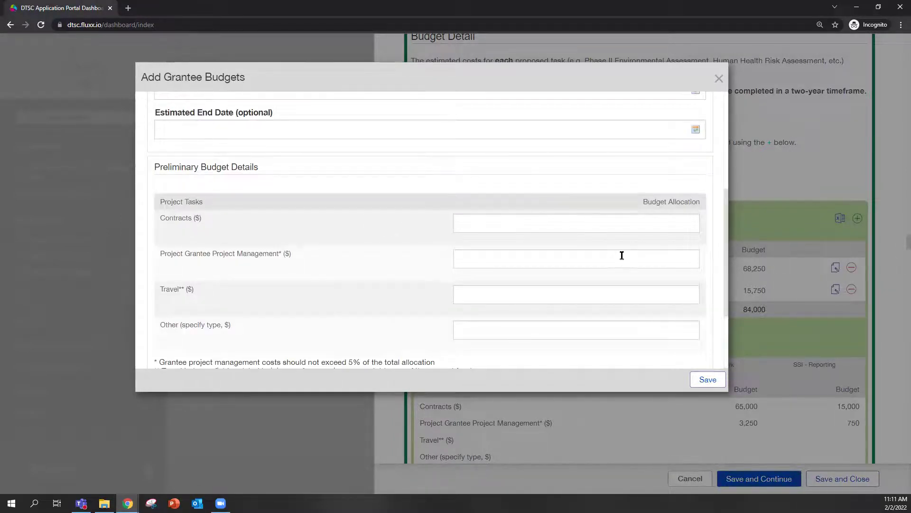
scroll(632, 274, down, 3)
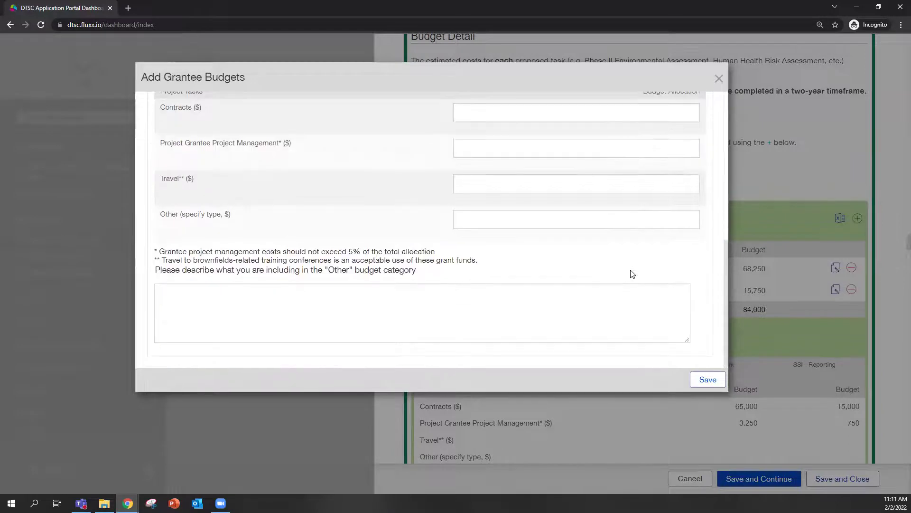
Discard the blank budget form, leaving SSI Field Work 68,250 and SSI Reporting 15,750 unchanged.
click(719, 79)
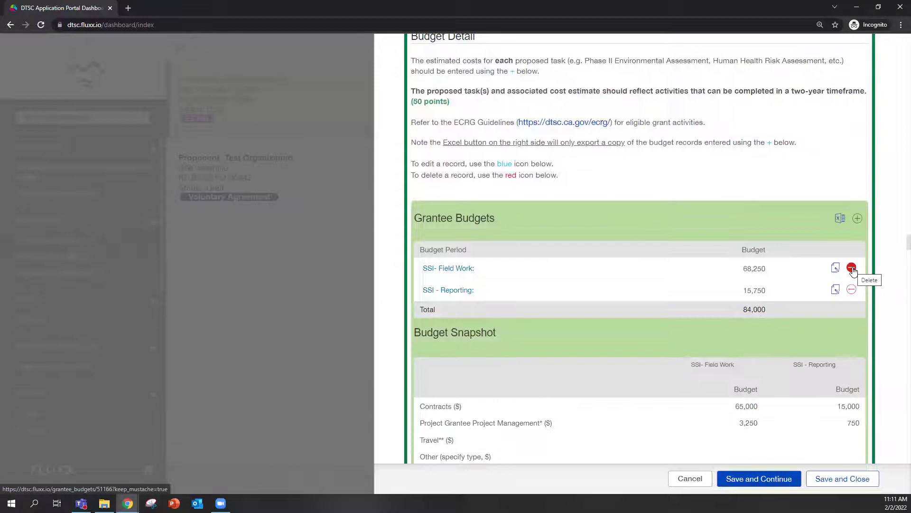
click(836, 267)
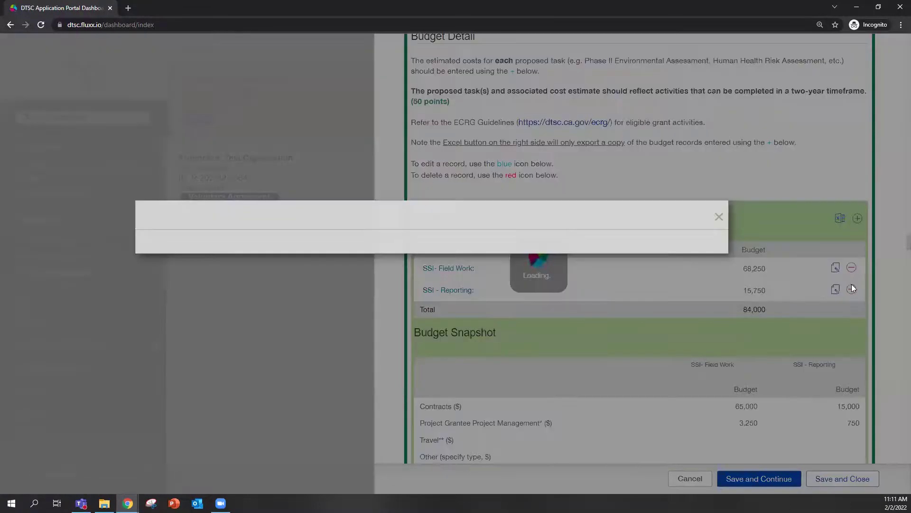
scroll(502, 220, down, 3)
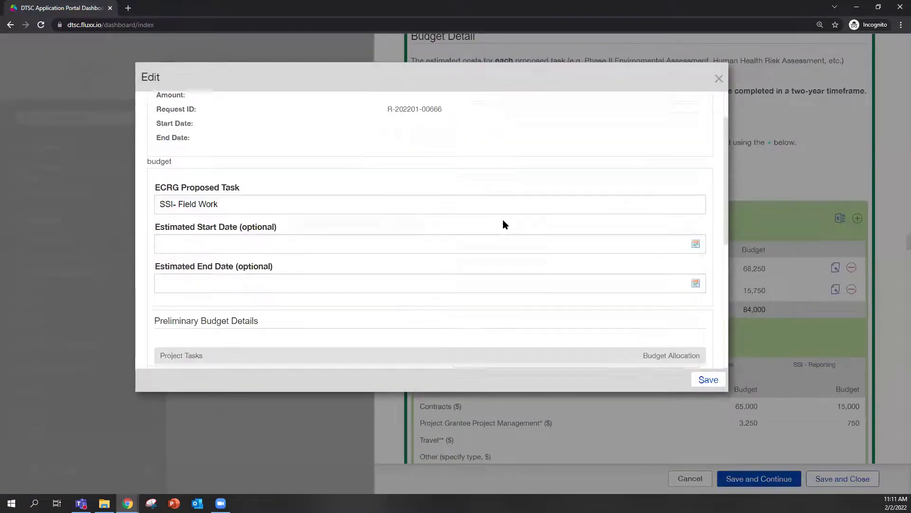
scroll(505, 221, down, 3)
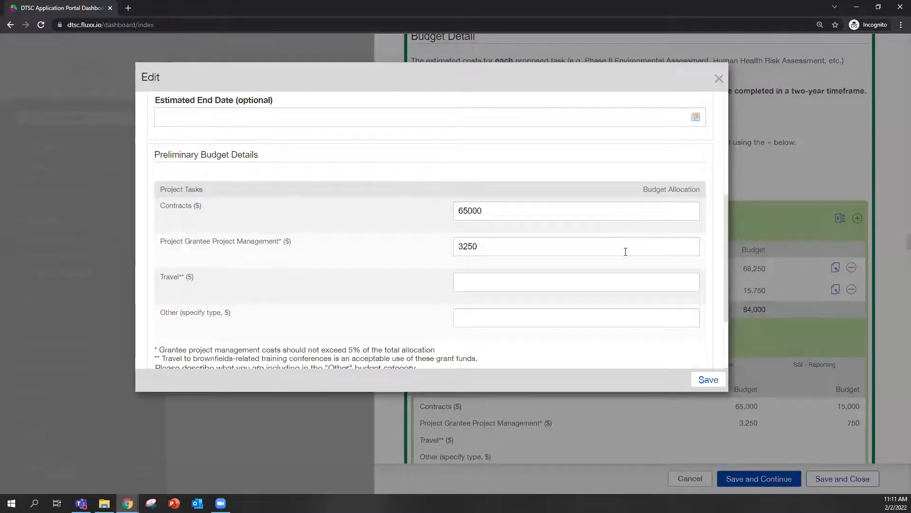
scroll(627, 235, down, 2)
scroll(665, 291, up, 2)
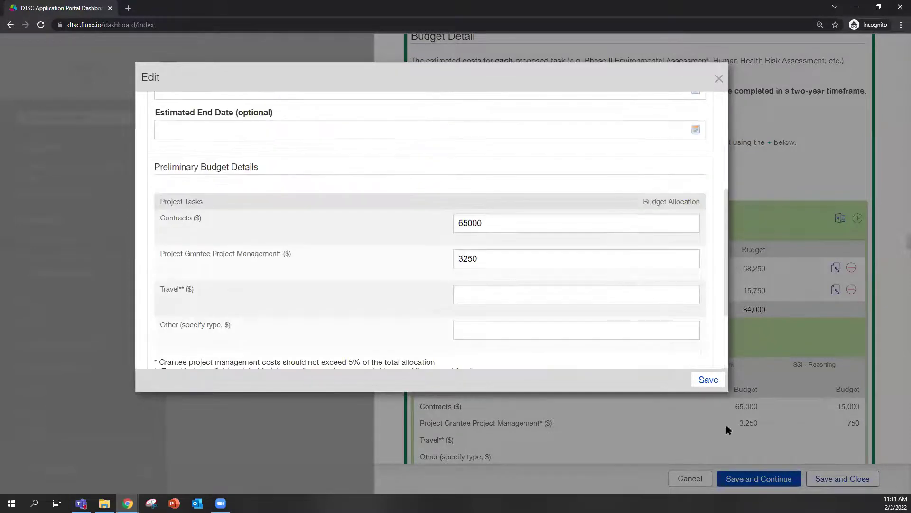
click(708, 383)
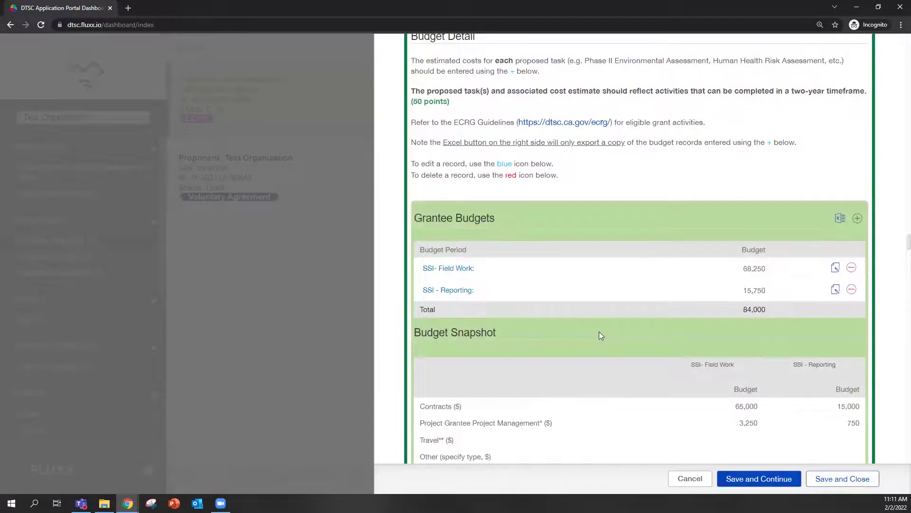
Scroll to the Budget Snapshot totals (68,250 and 15,750) and the empty additional-funding box.
scroll(599, 313, down, 1)
scroll(596, 324, down, 1)
scroll(603, 323, up, 1)
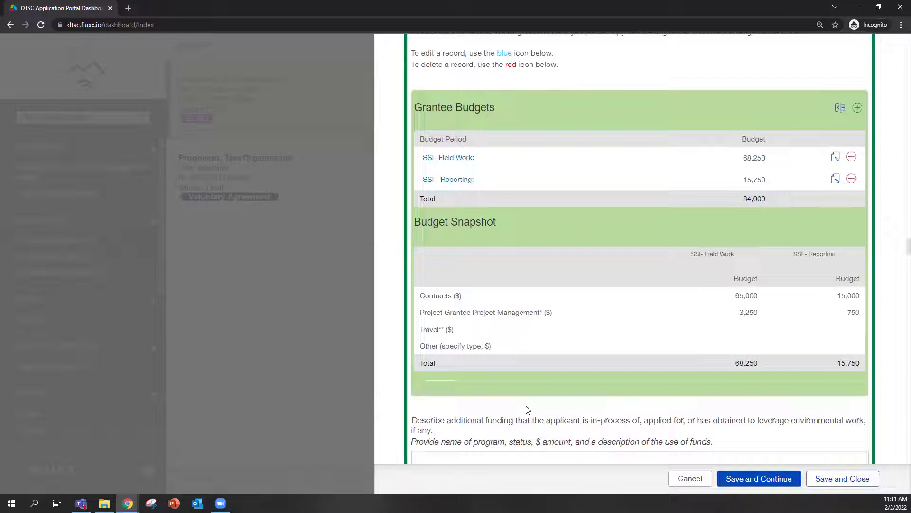
scroll(522, 391, down, 2)
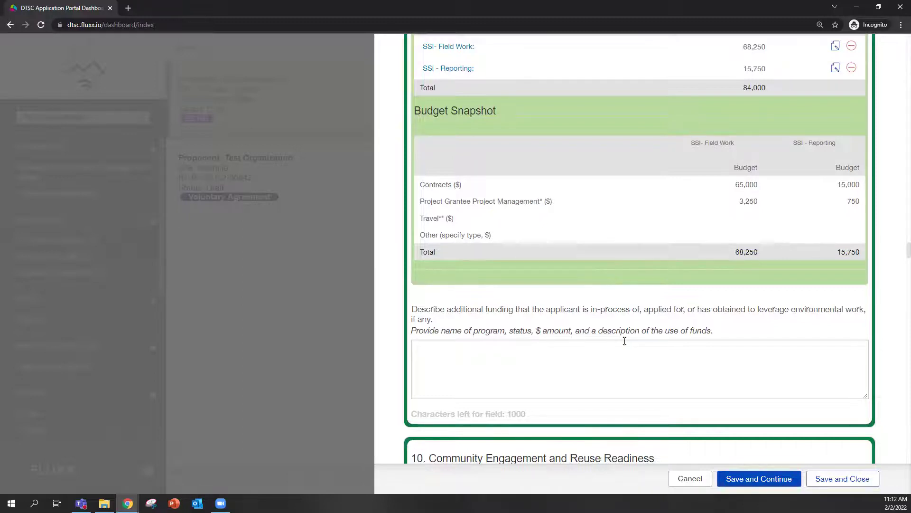
scroll(500, 285, down, 5)
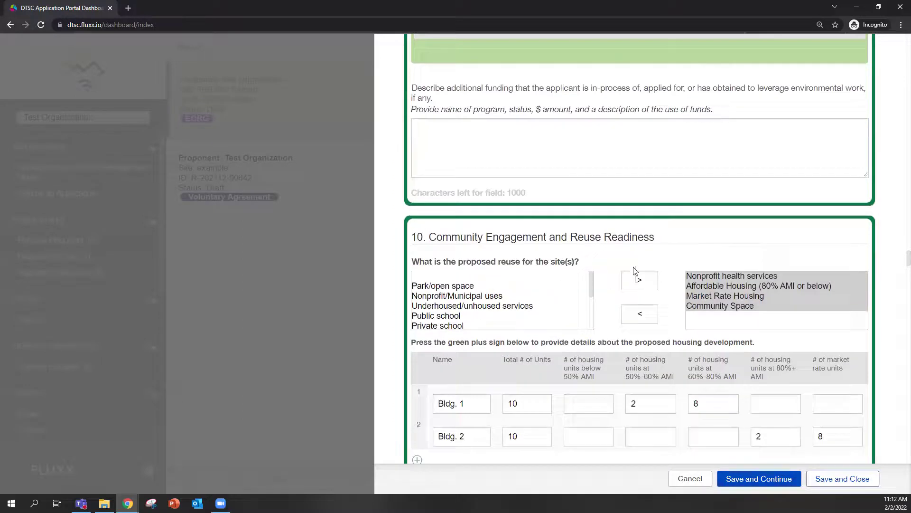
scroll(506, 193, down, 2)
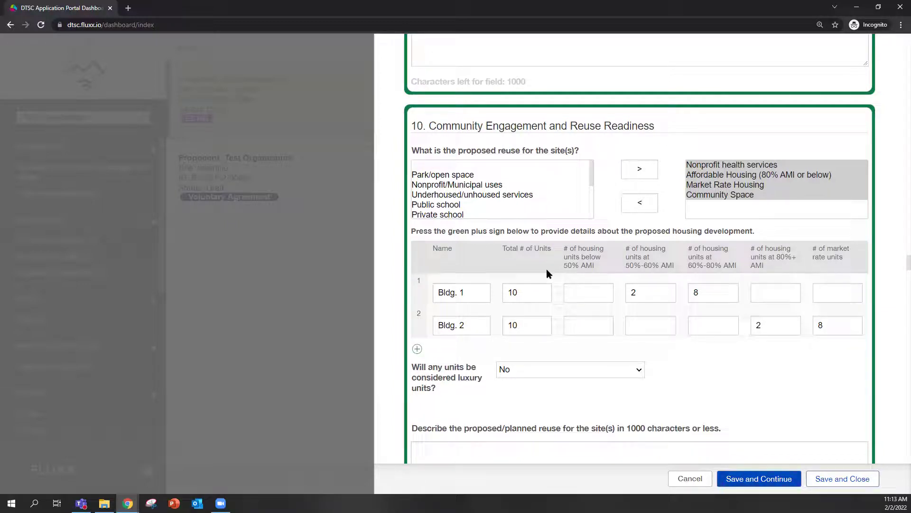
scroll(631, 257, up, 6)
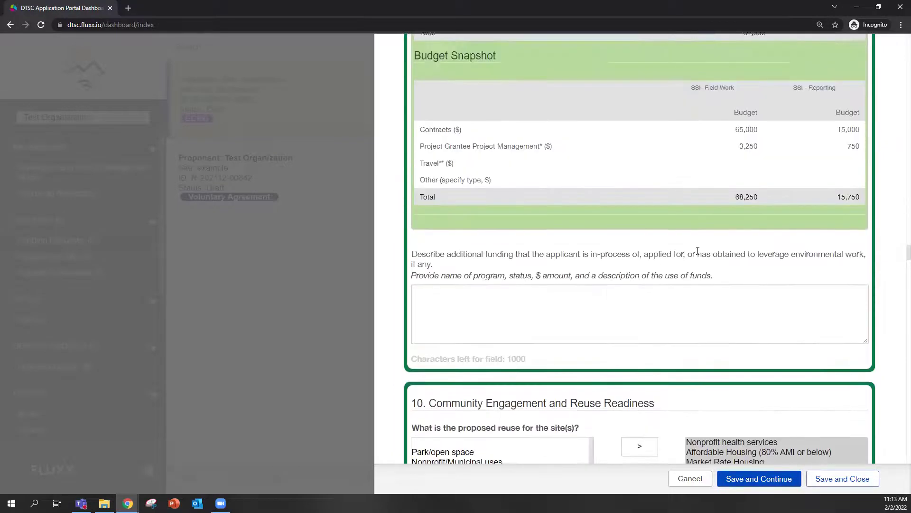
Scroll up to Grantee Budgets, then down to section 10's reuse choices and housing table.
scroll(712, 259, up, 1)
scroll(564, 281, up, 2)
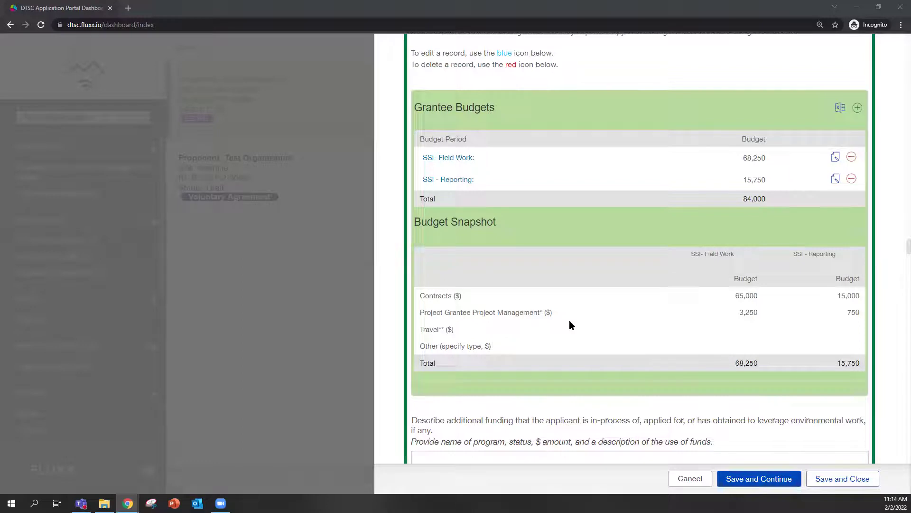
scroll(570, 266, down, 2)
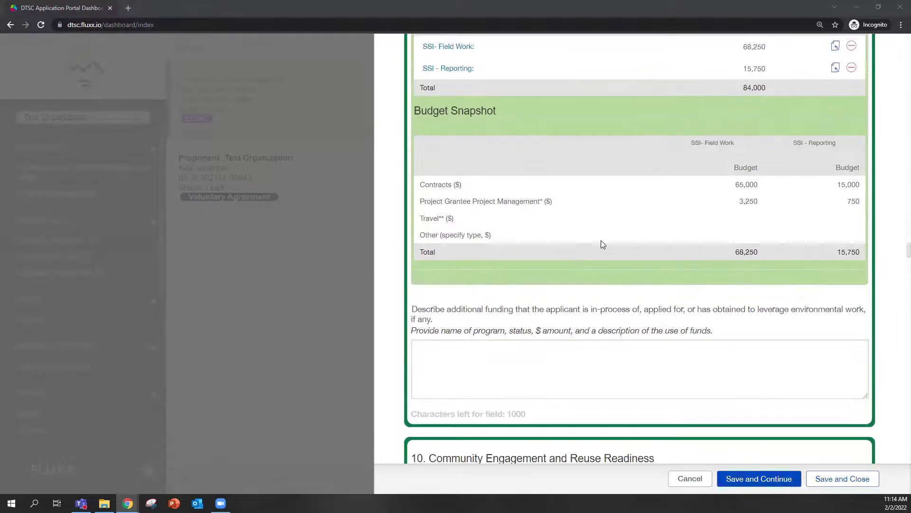
scroll(603, 245, down, 4)
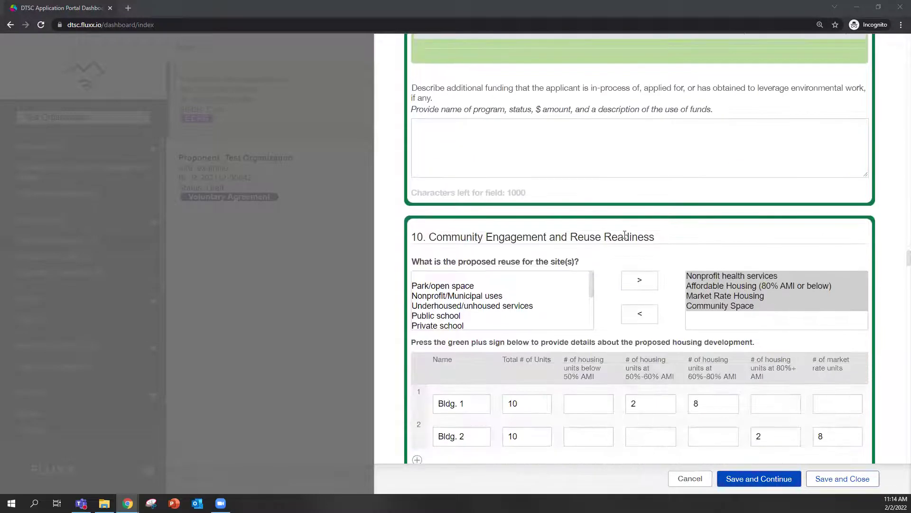
Scroll past the housing table and the luxury-units answer of No to the community-need box and local plans.
scroll(618, 234, down, 2)
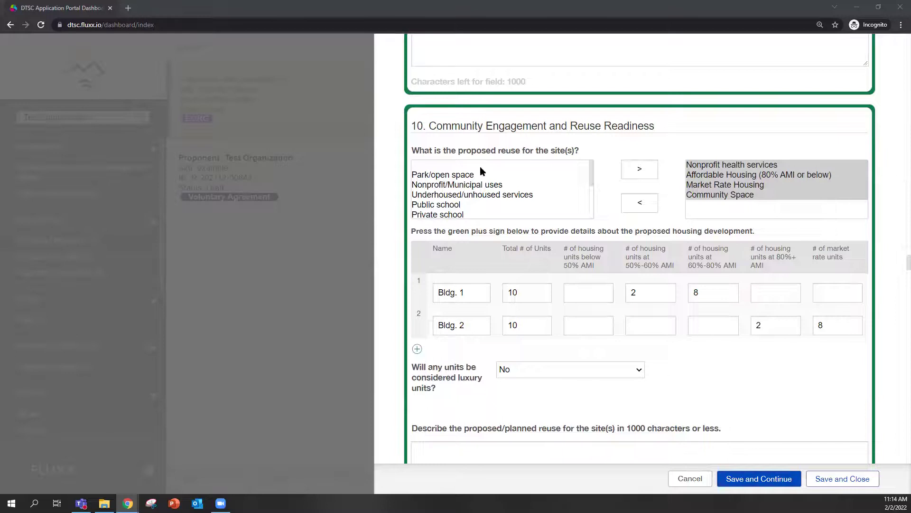
scroll(445, 324, down, 2)
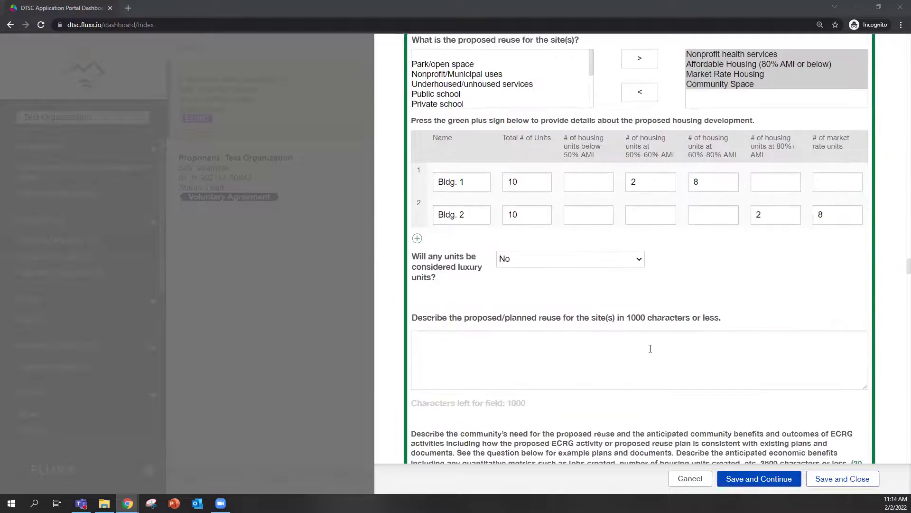
scroll(541, 294, up, 2)
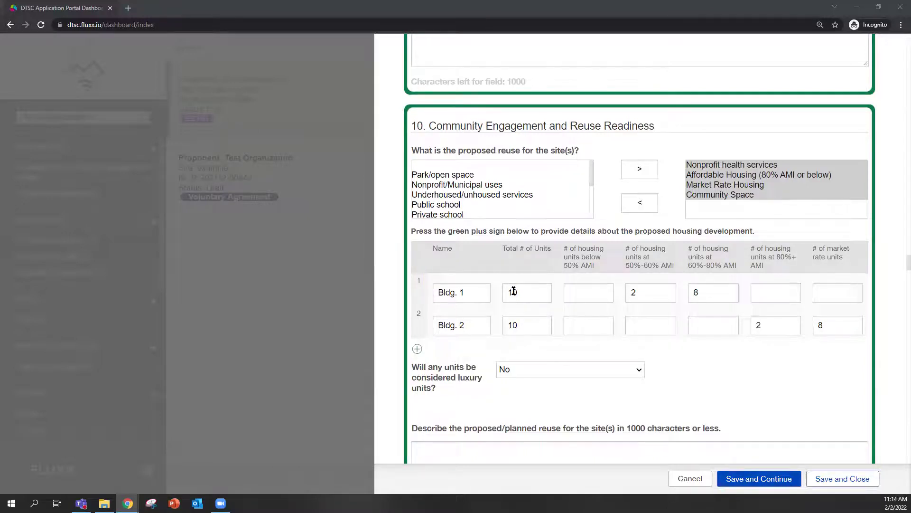
scroll(536, 290, down, 2)
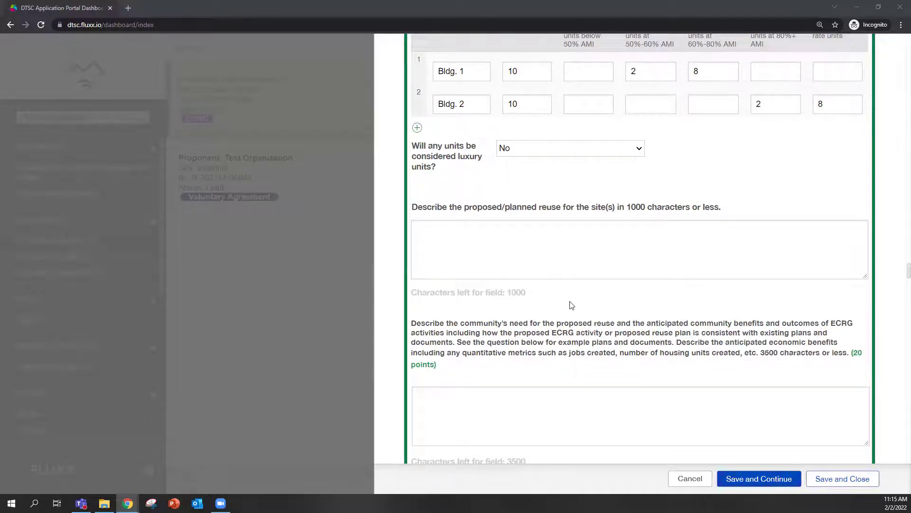
scroll(571, 303, down, 2)
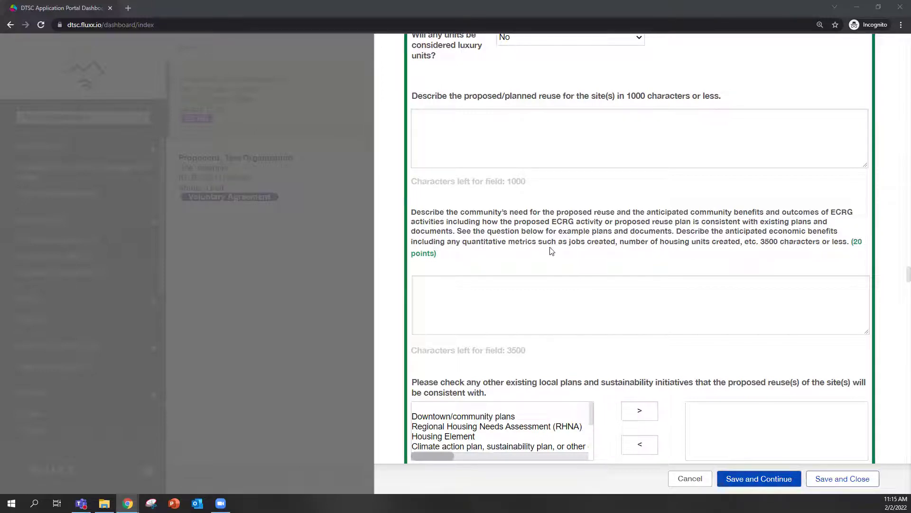
Scroll past the local plans list to the zoning, land use, General Plan and existing-buildings answers.
scroll(619, 256, down, 2)
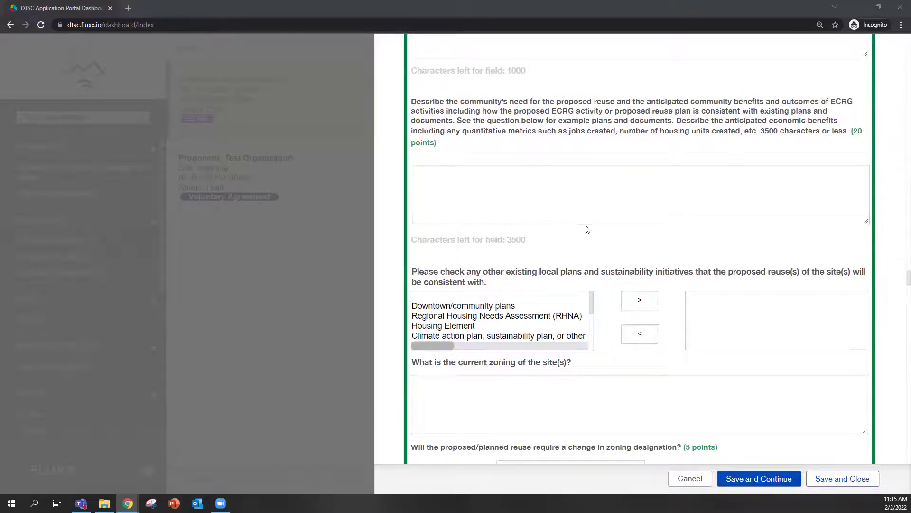
scroll(626, 197, down, 2)
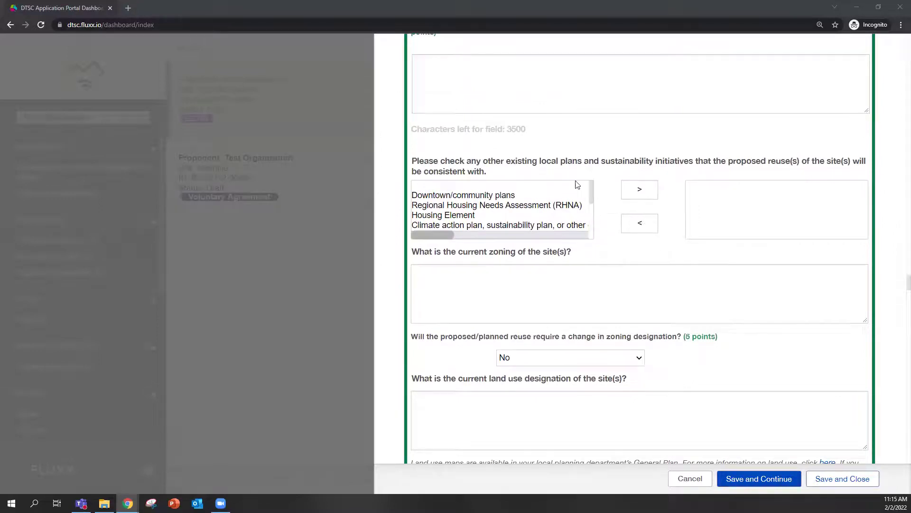
scroll(632, 235, down, 2)
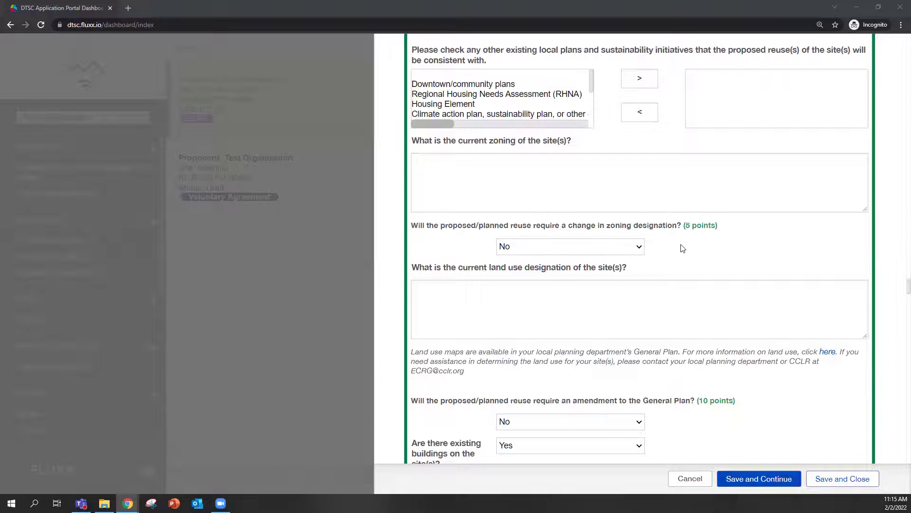
scroll(693, 276, down, 2)
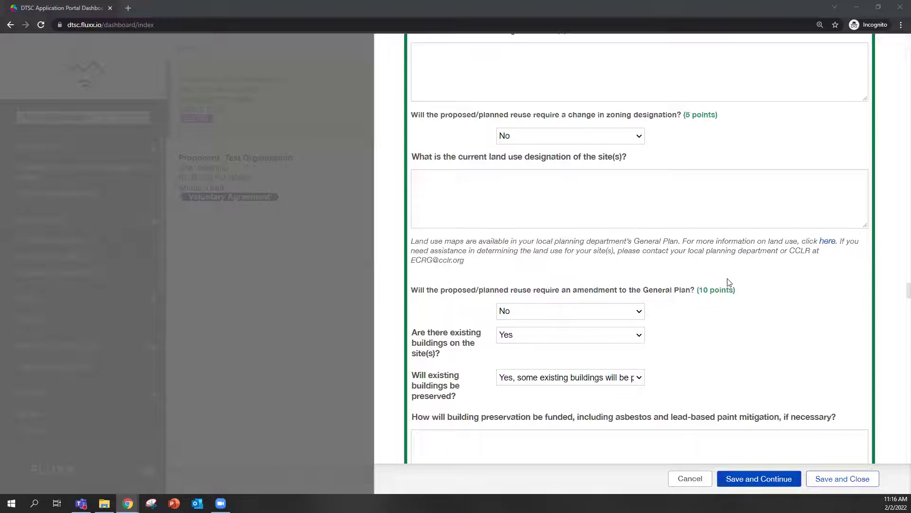
Scroll down the application form to the section 10 Redevelopment Milestones attachment link.
scroll(729, 282, down, 2)
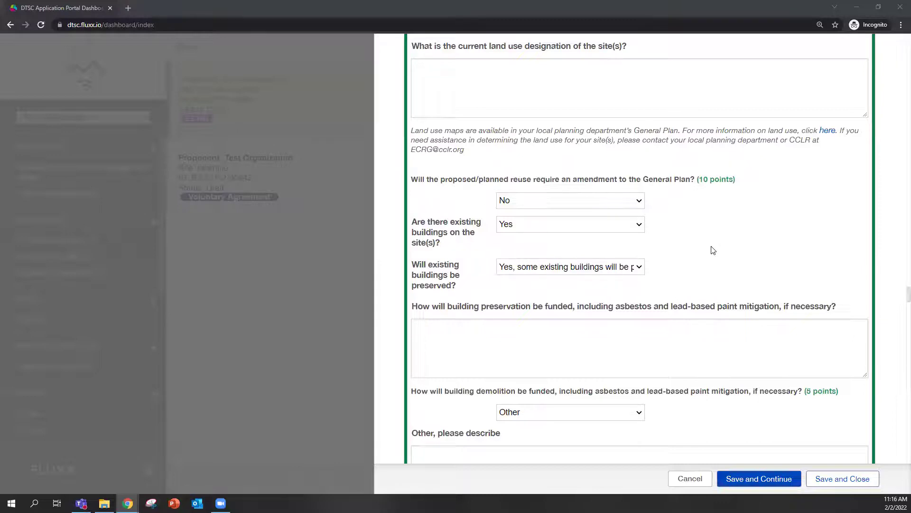
scroll(714, 250, down, 2)
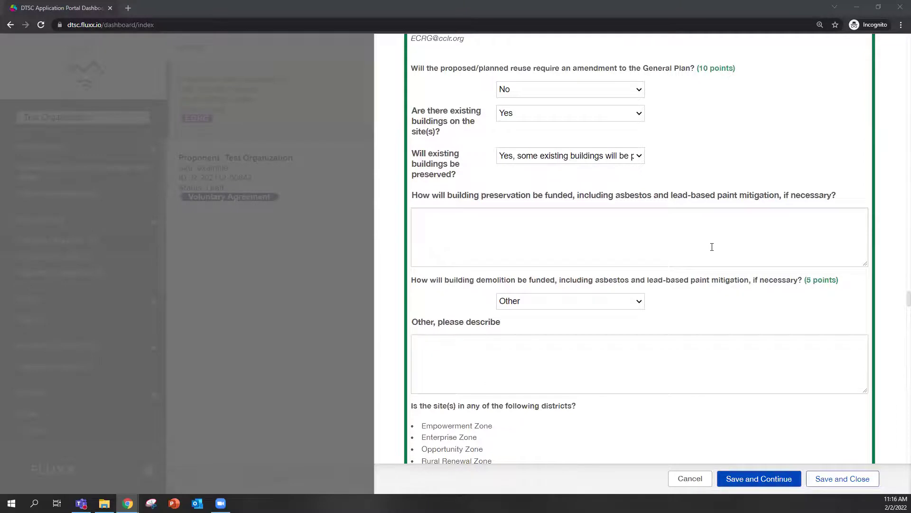
scroll(711, 247, down, 2)
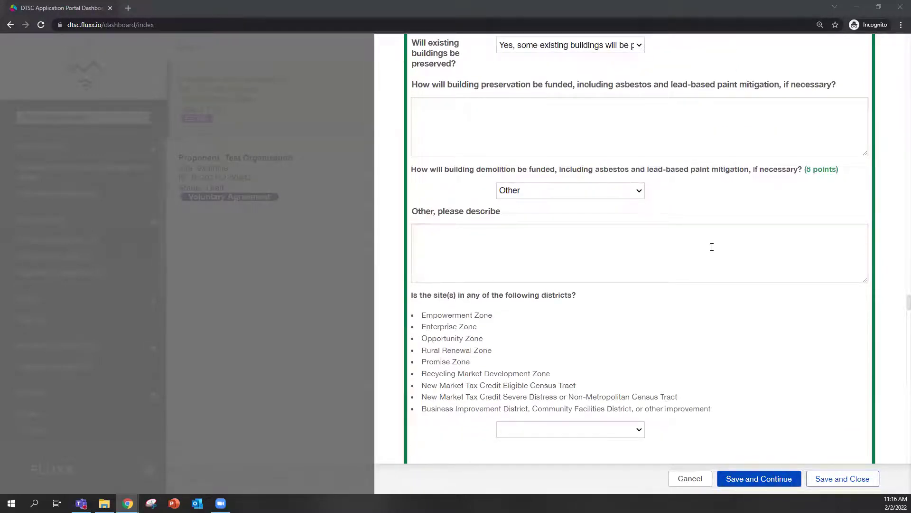
scroll(698, 249, down, 2)
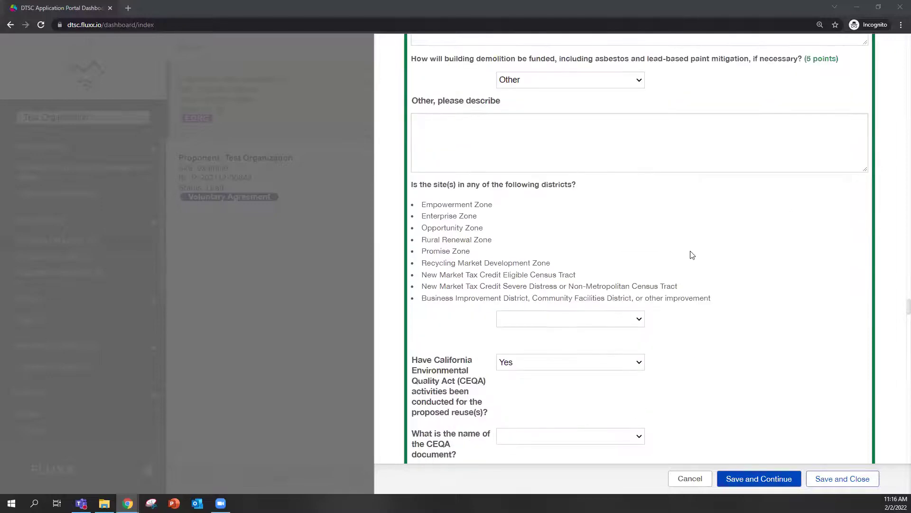
scroll(700, 248, down, 2)
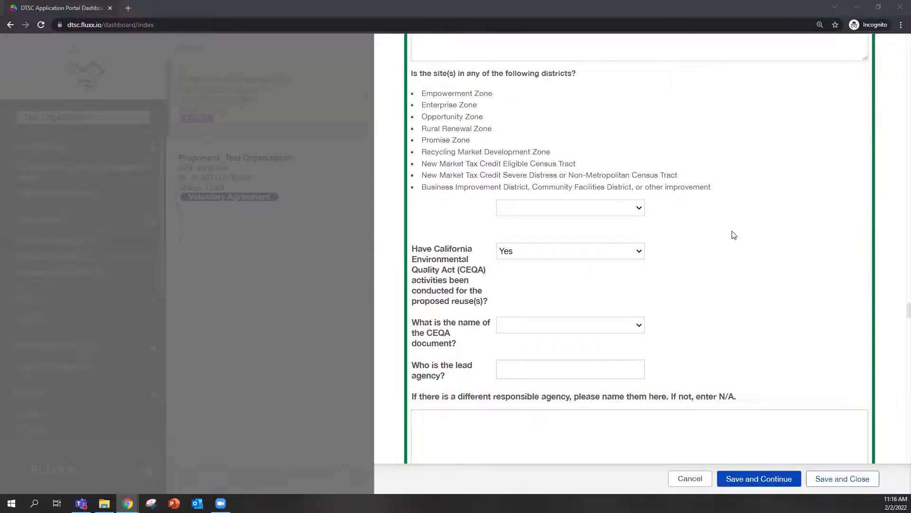
scroll(734, 235, down, 1)
scroll(734, 235, down, 2)
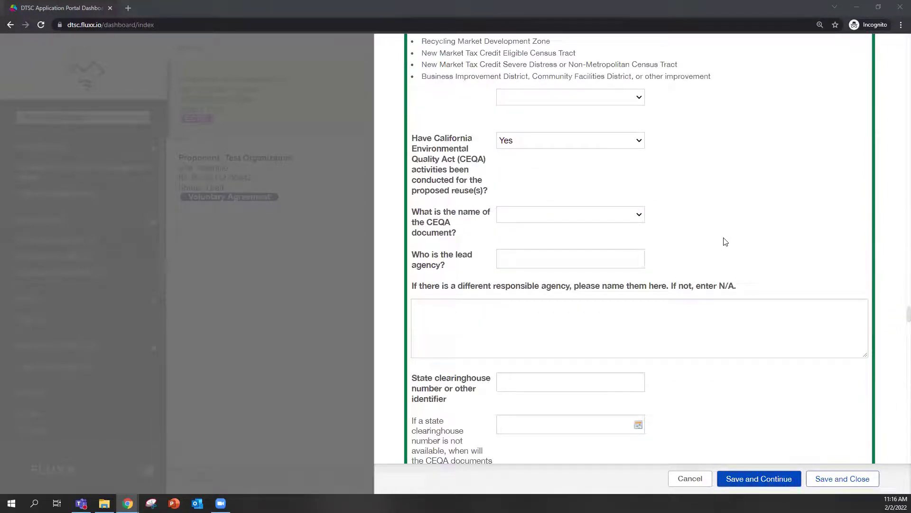
scroll(726, 242, down, 3)
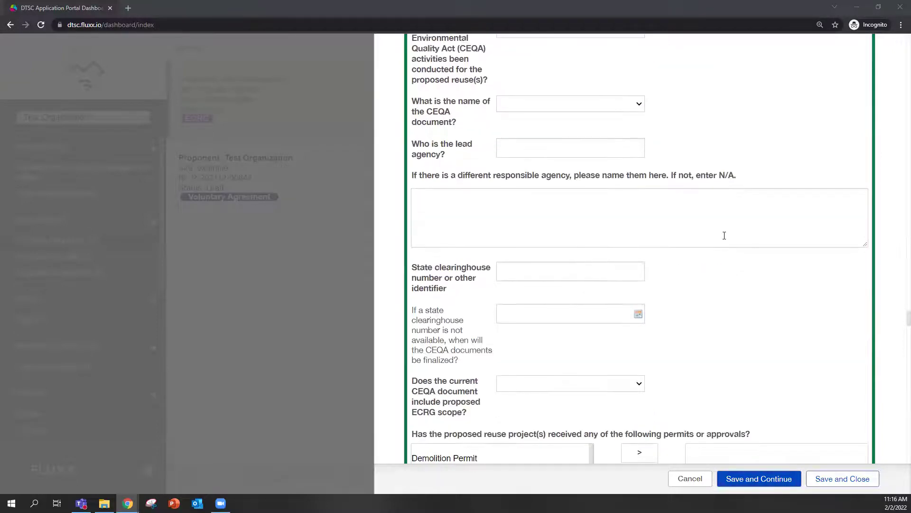
scroll(724, 235, down, 3)
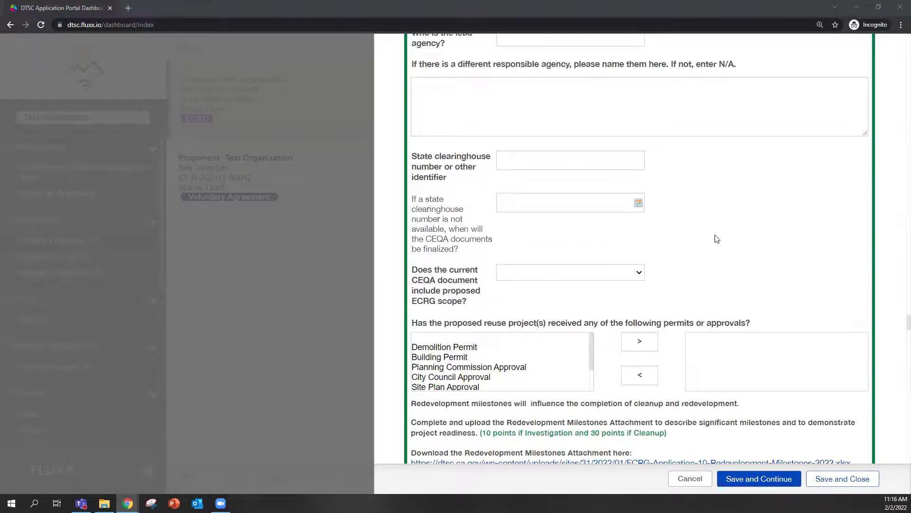
scroll(715, 219, down, 3)
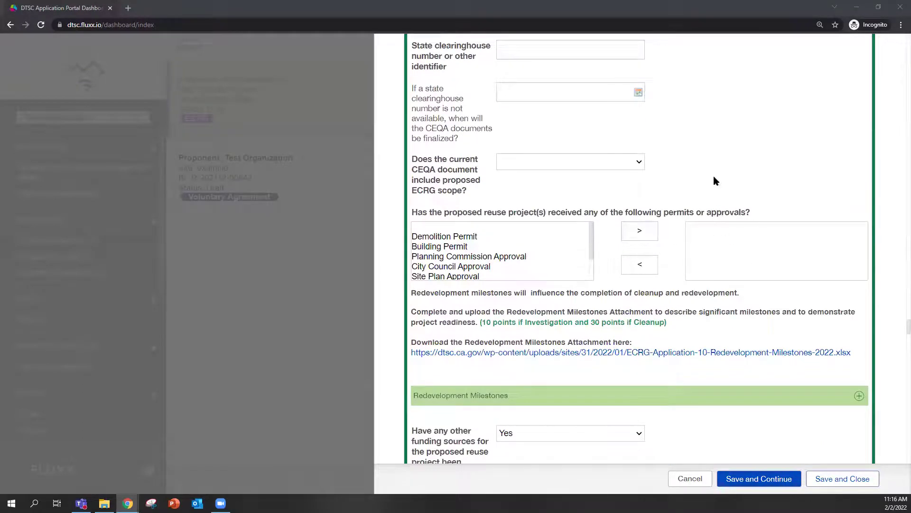
scroll(742, 281, down, 3)
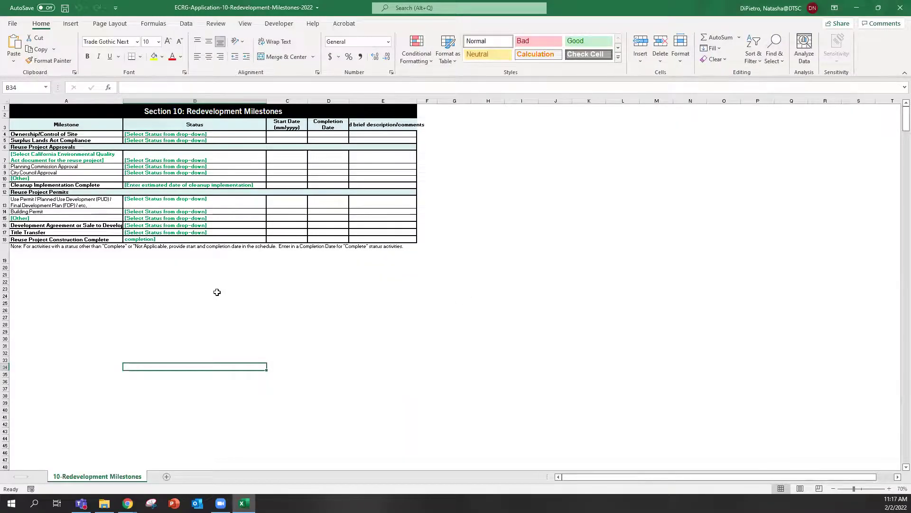
Zoom the workbook to 100% and view the Ownership/Control of Site status options in B4 unchanged.
scroll(209, 247, up, 2)
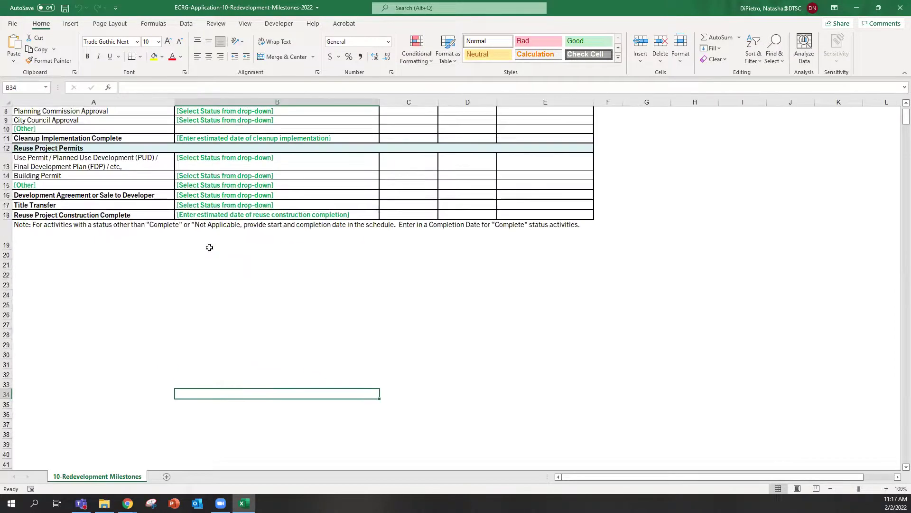
scroll(210, 247, up, 3)
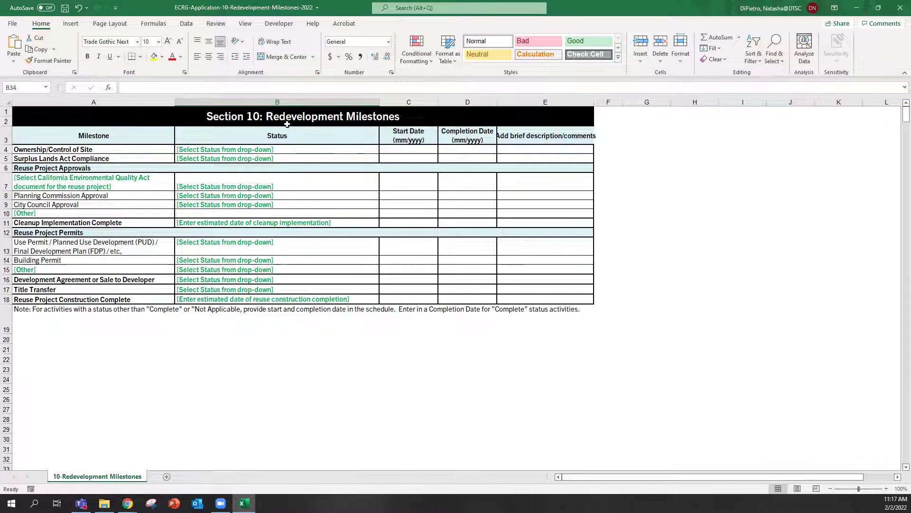
click(362, 149)
click(380, 149)
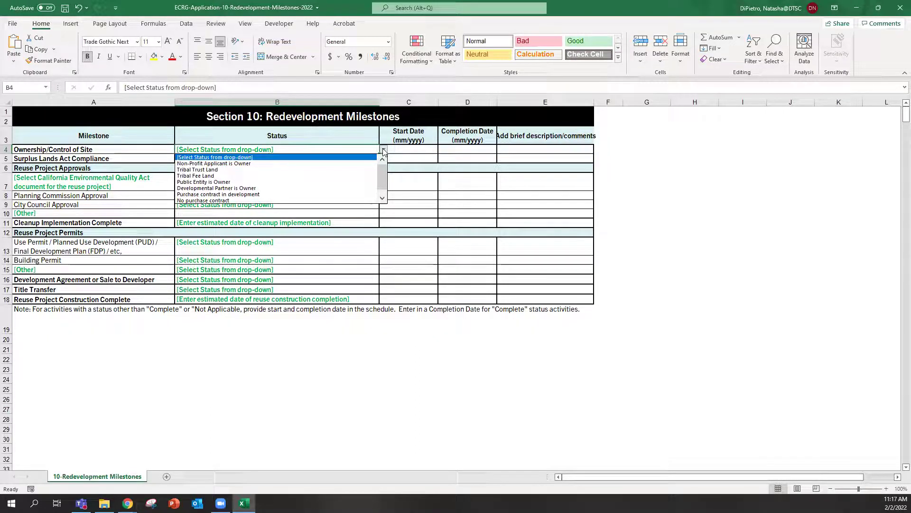
click(384, 150)
View the Surplus Lands Act Compliance status options in B5, then close Excel via the save prompt.
click(371, 162)
click(384, 159)
click(384, 159)
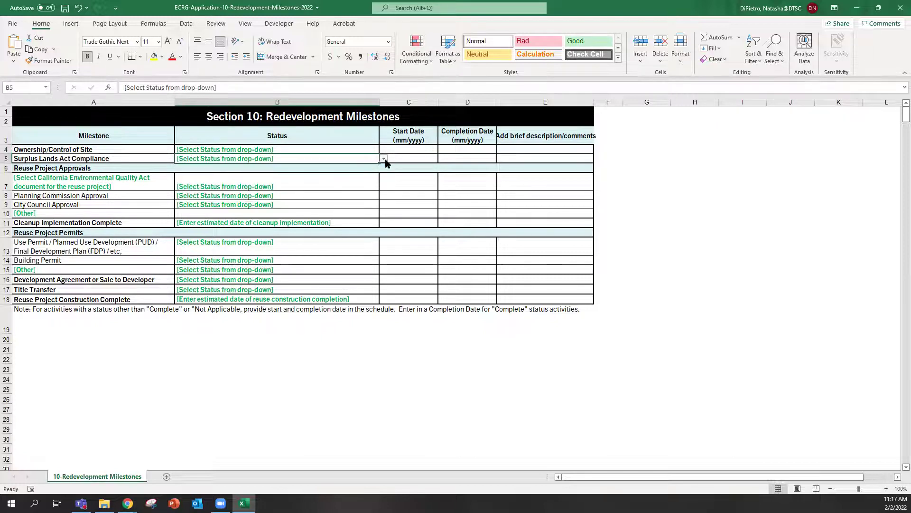
click(383, 160)
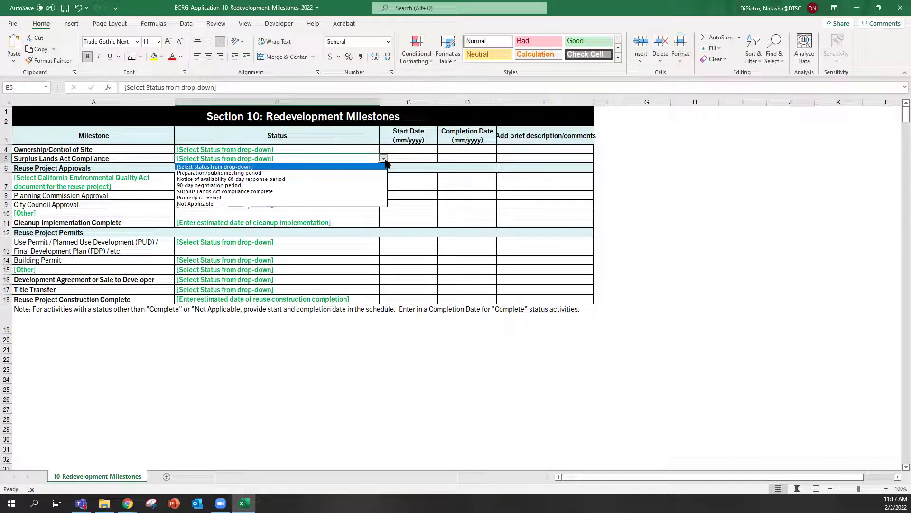
click(384, 160)
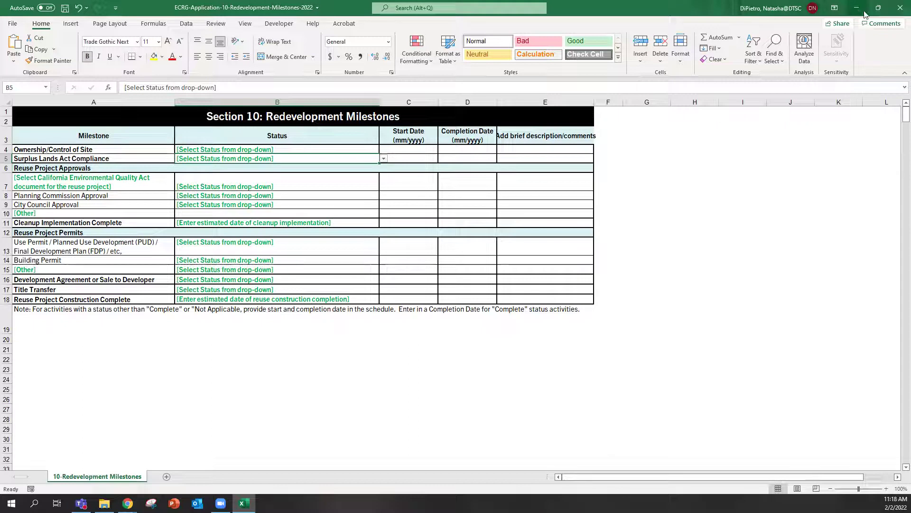
click(901, 7)
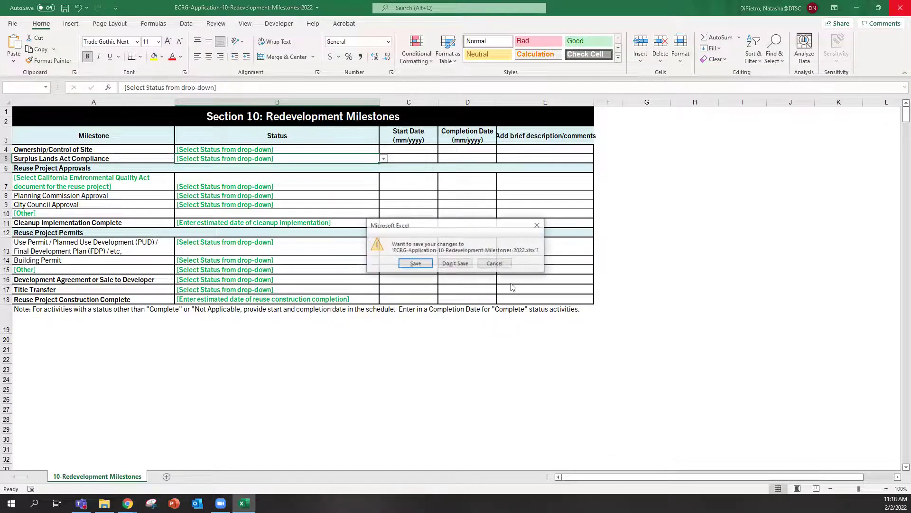
click(455, 263)
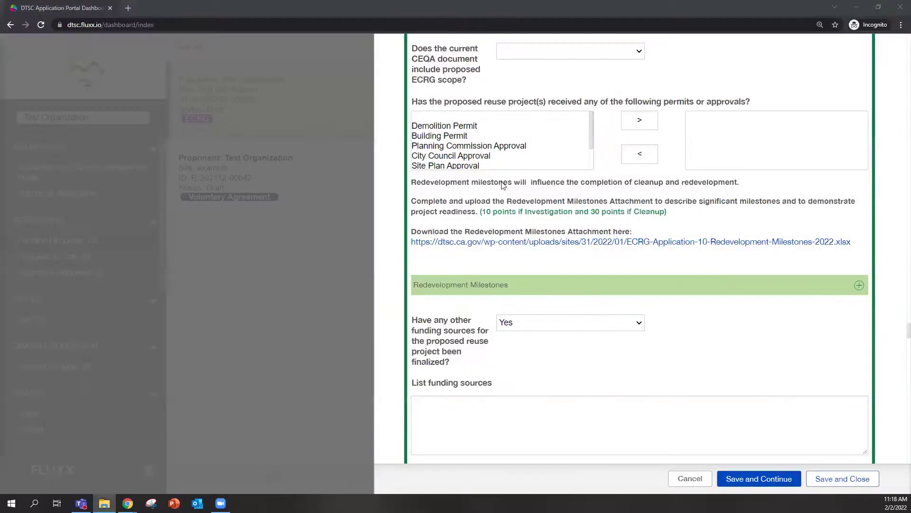
scroll(676, 302, down, 2)
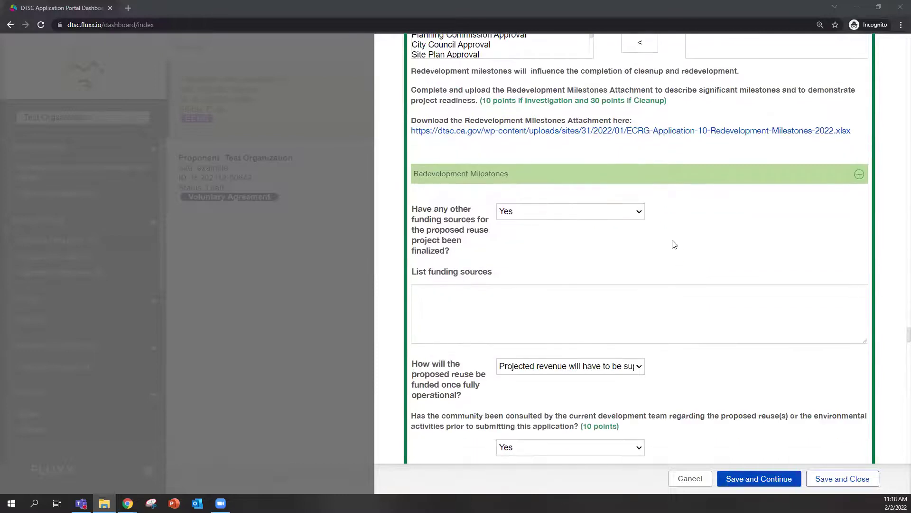
scroll(676, 259, down, 2)
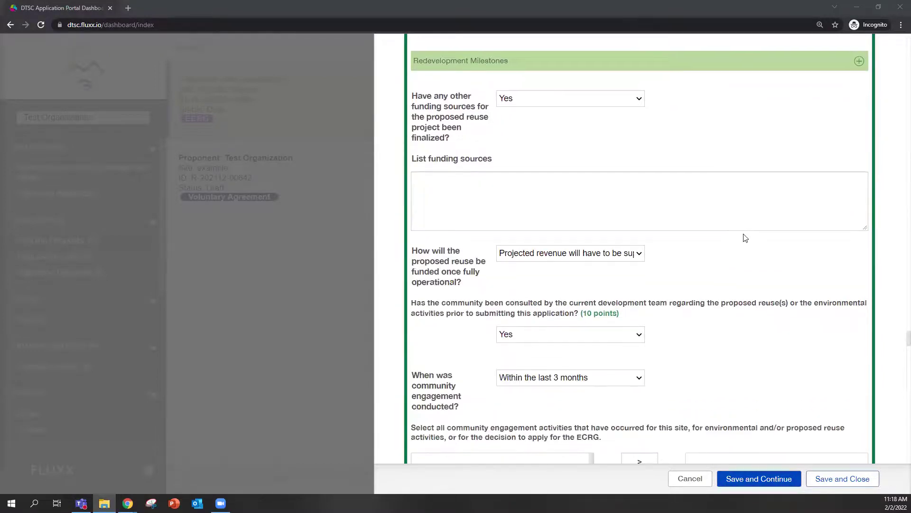
scroll(745, 238, down, 2)
scroll(745, 238, down, 2)
scroll(715, 194, down, 3)
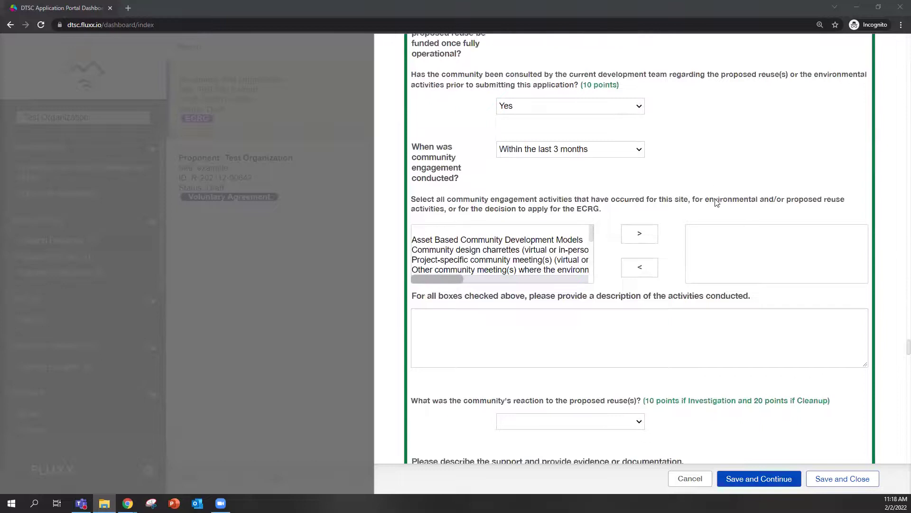
scroll(720, 220, down, 2)
scroll(720, 223, down, 2)
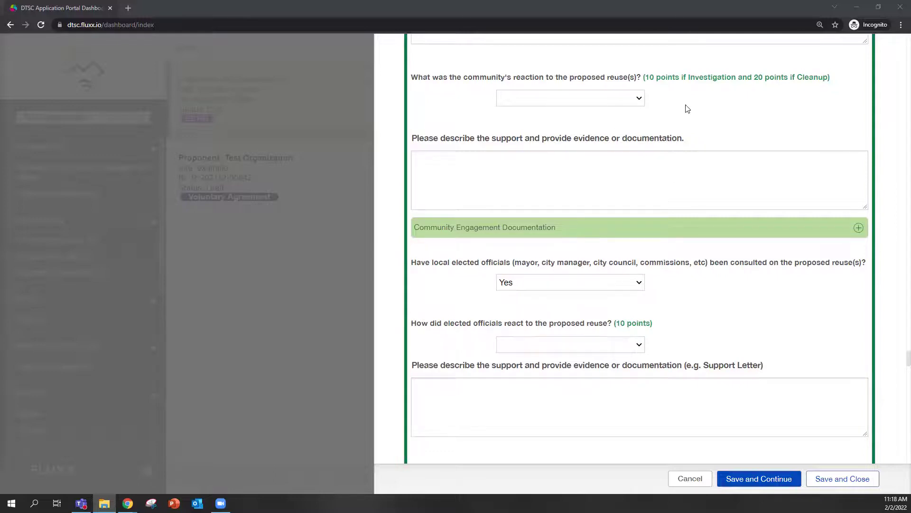
scroll(748, 162, up, 2)
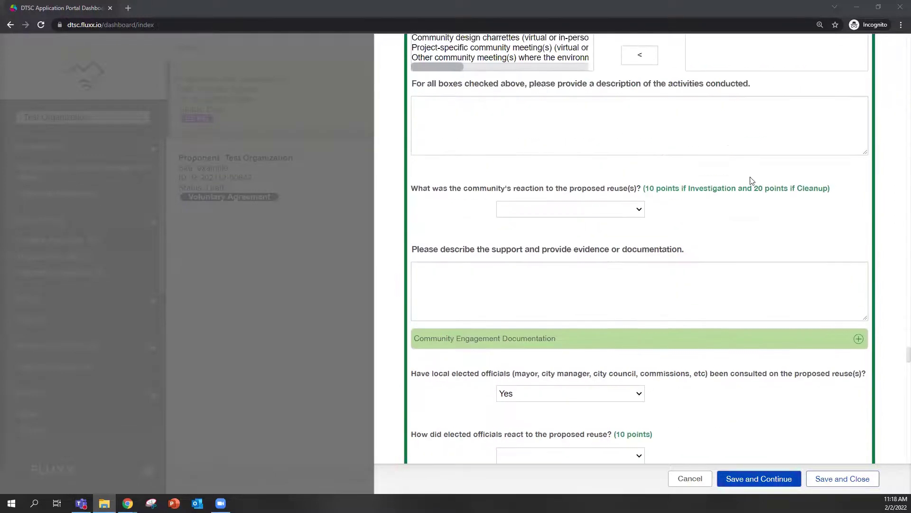
scroll(755, 239, down, 2)
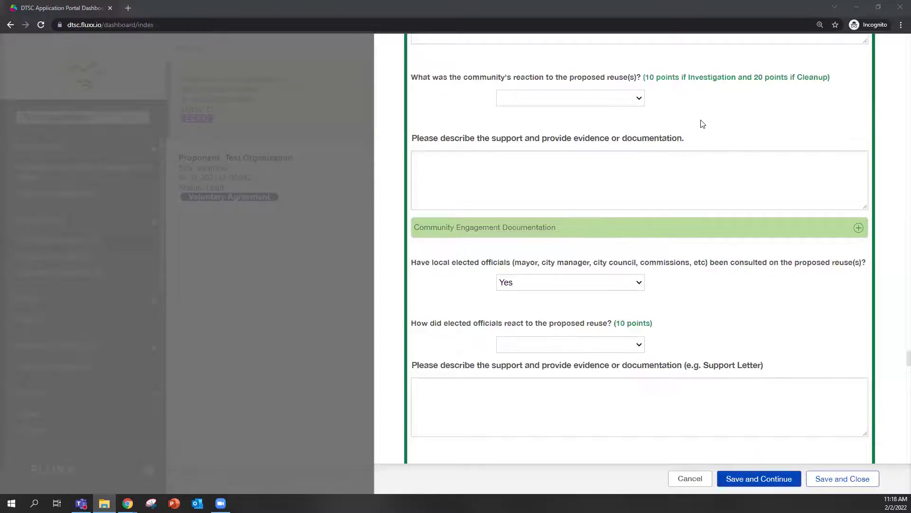
scroll(733, 119, down, 2)
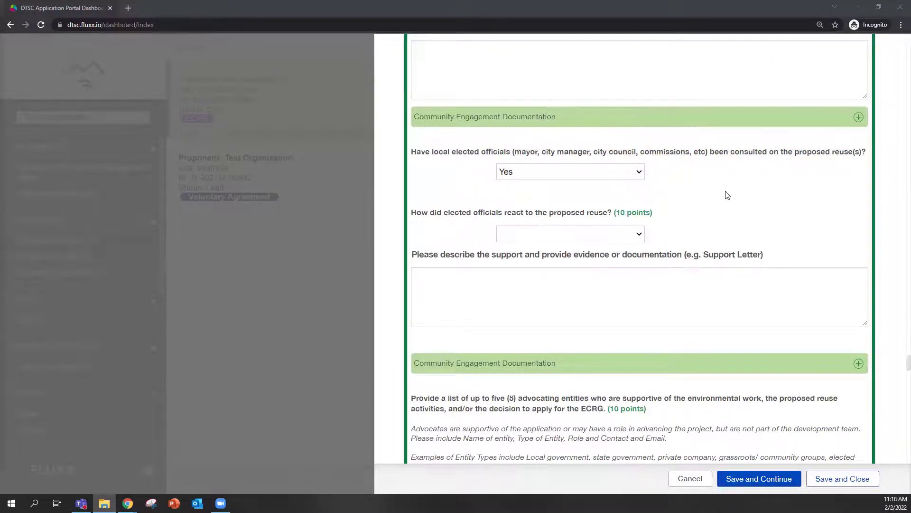
scroll(747, 204, up, 2)
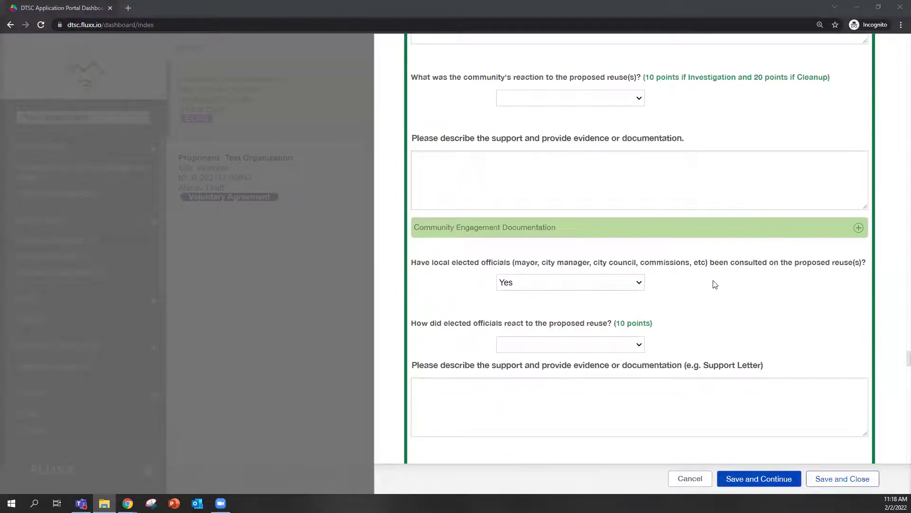
scroll(733, 310, down, 2)
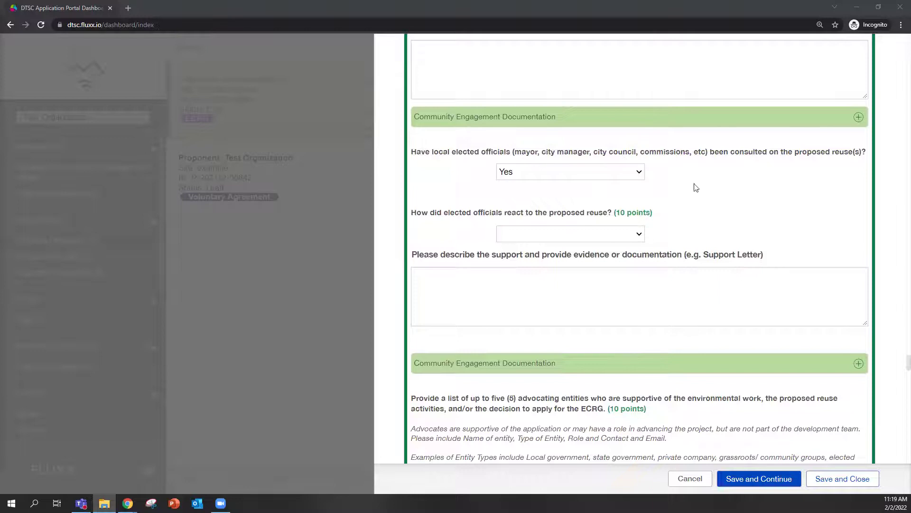
scroll(760, 209, down, 2)
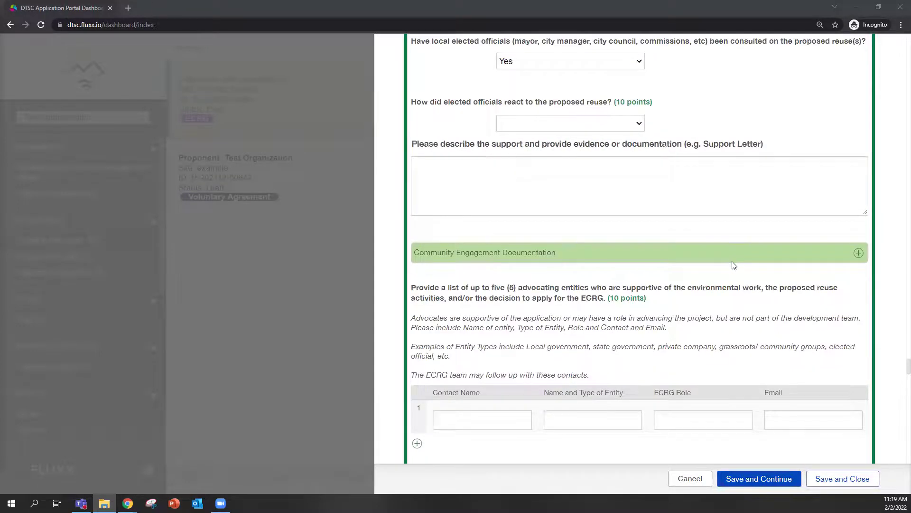
scroll(734, 265, down, 2)
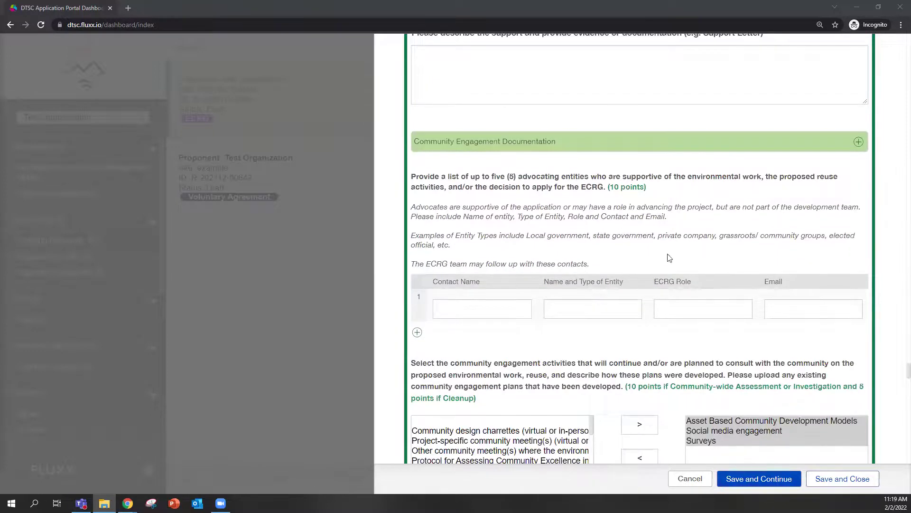
scroll(669, 257, down, 2)
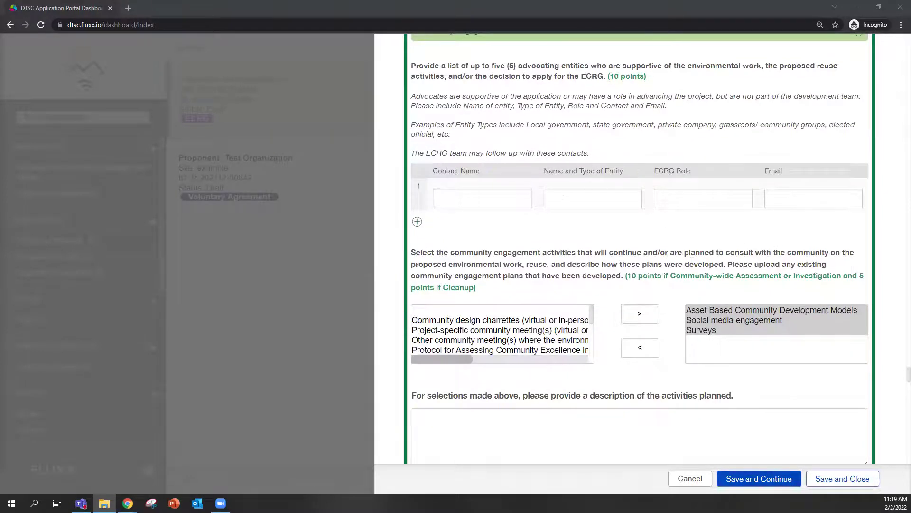
scroll(625, 251, down, 2)
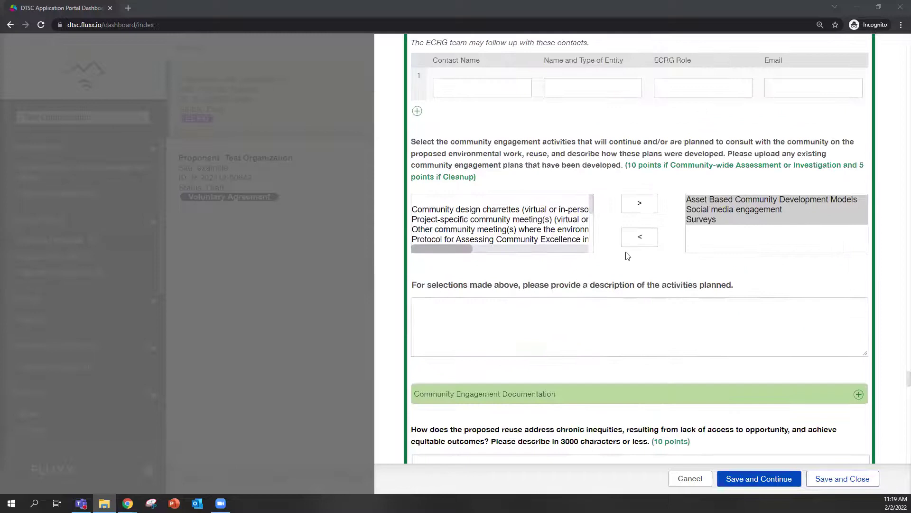
scroll(675, 266, down, 2)
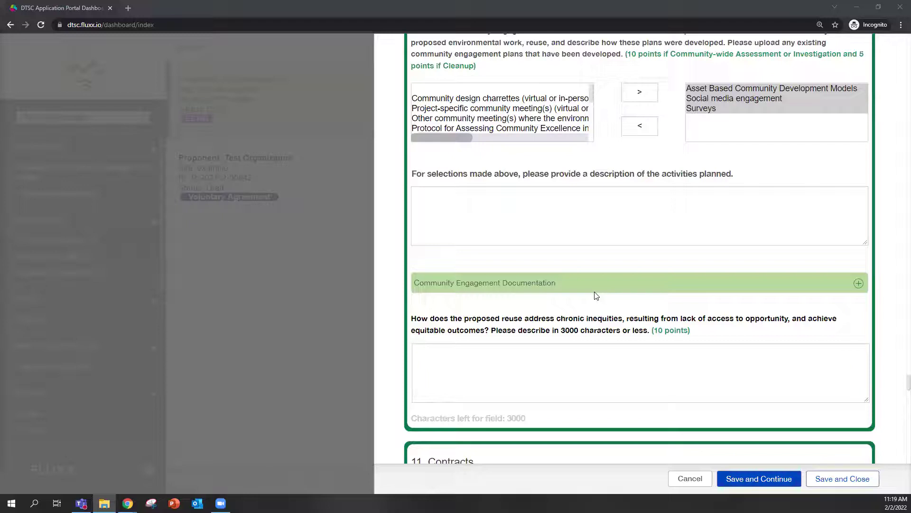
scroll(597, 292, down, 2)
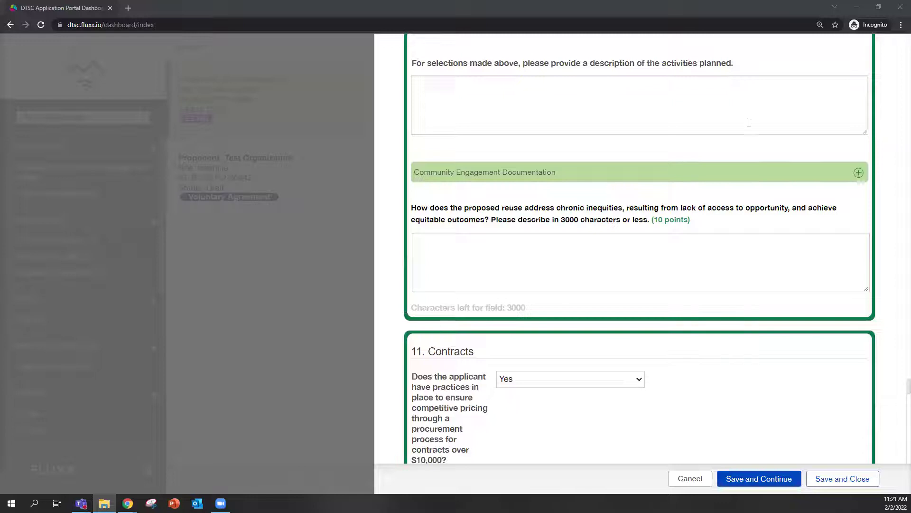
scroll(604, 204, down, 2)
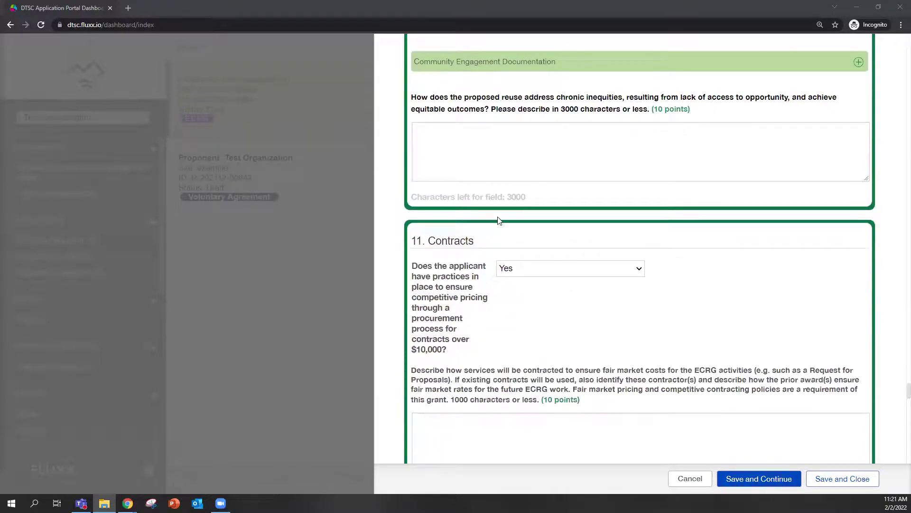
scroll(498, 210, down, 2)
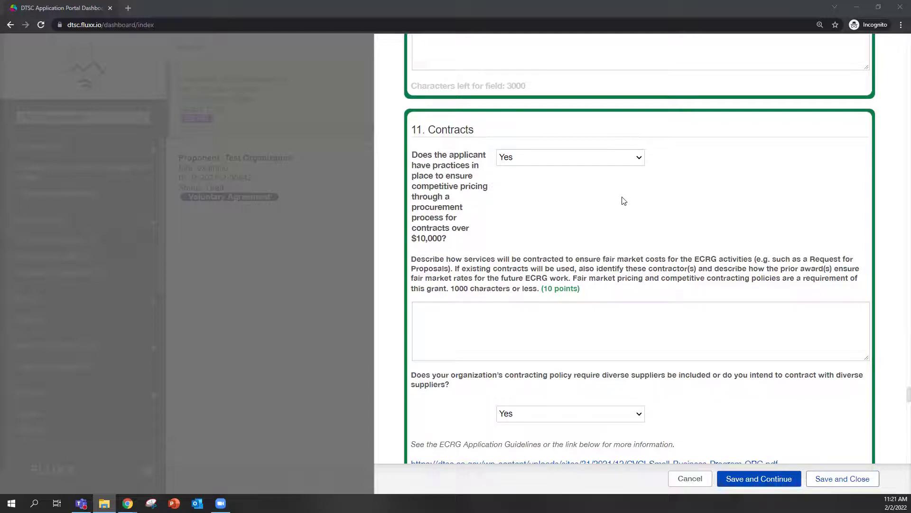
scroll(684, 223, down, 2)
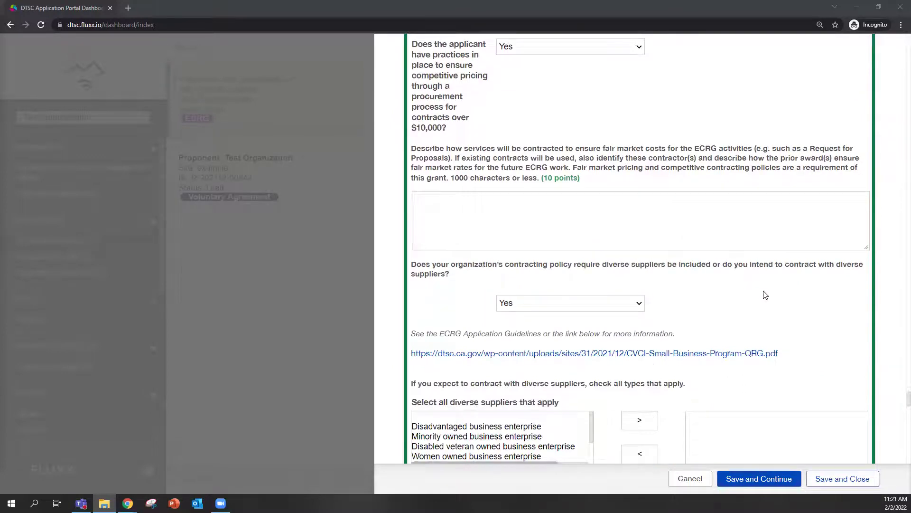
scroll(765, 295, down, 2)
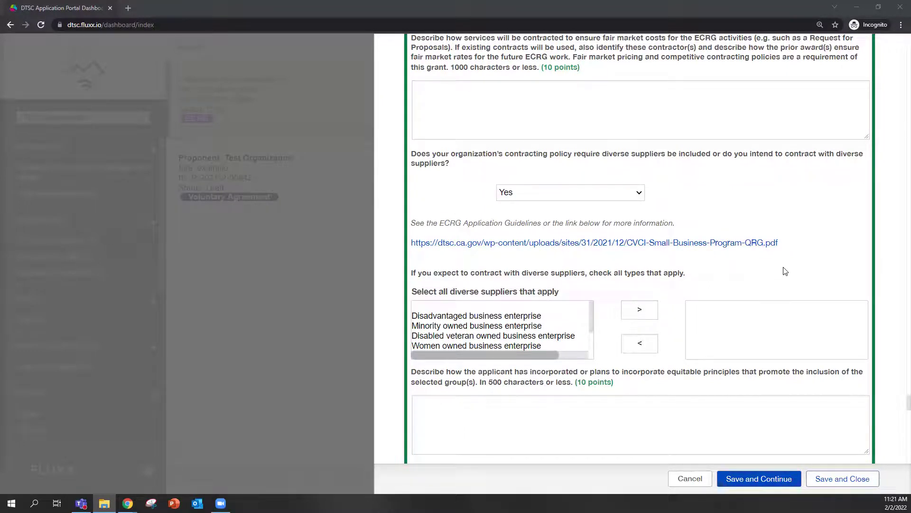
scroll(786, 271, down, 3)
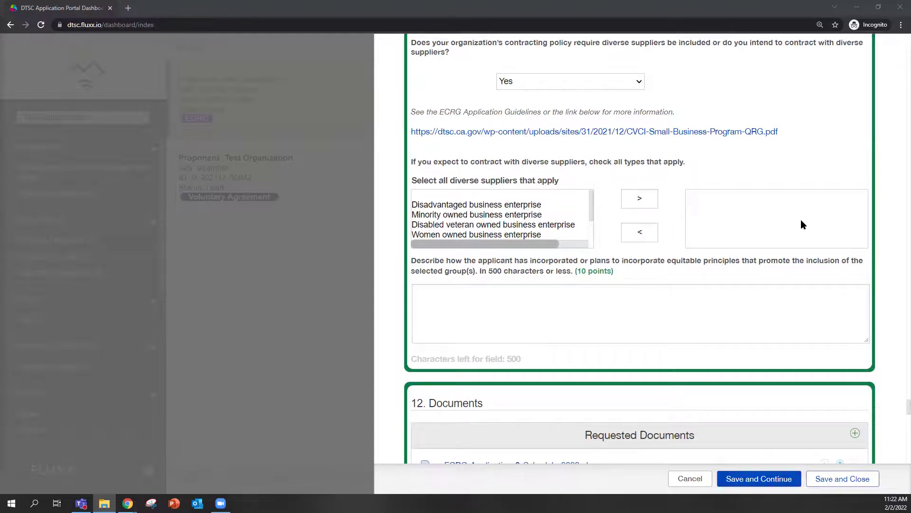
scroll(801, 223, up, 5)
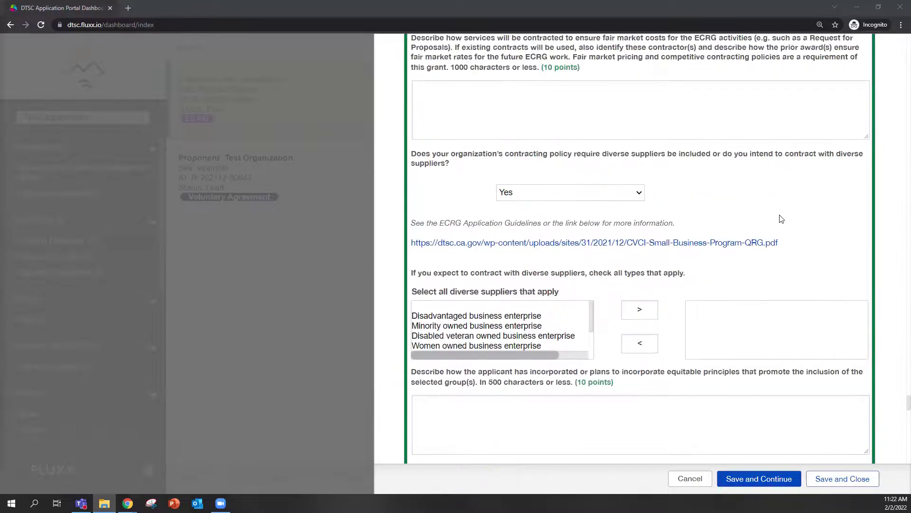
scroll(781, 219, up, 3)
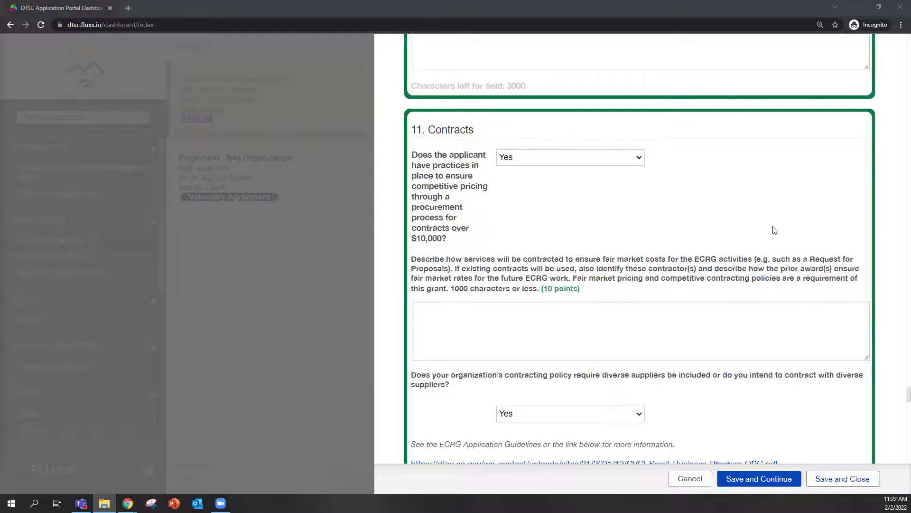
scroll(773, 230, down, 2)
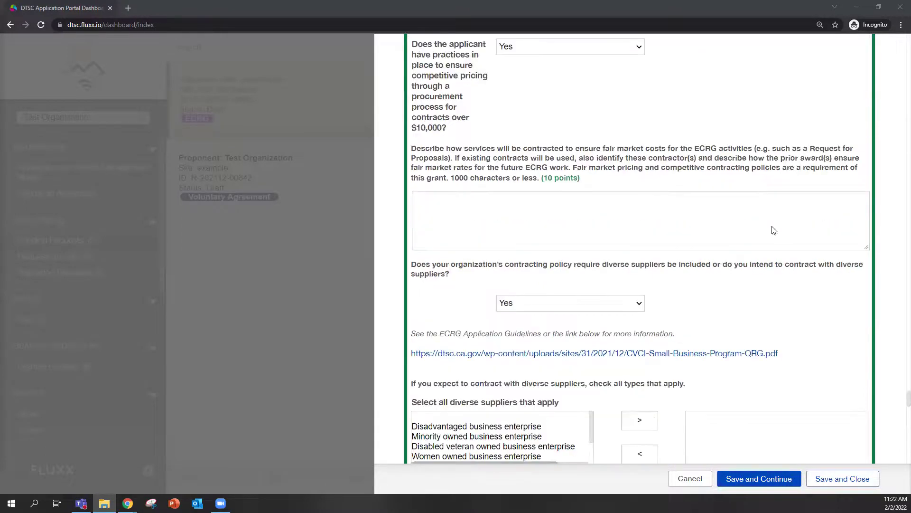
scroll(777, 247, down, 2)
scroll(779, 249, down, 2)
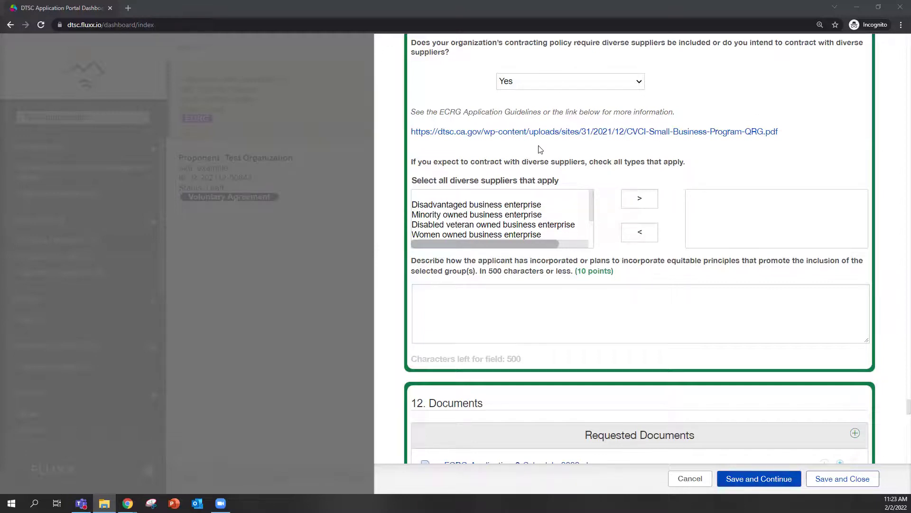
Move Disadvantaged business enterprise and Minority owned business enterprise into the selected supplier types list.
click(535, 207)
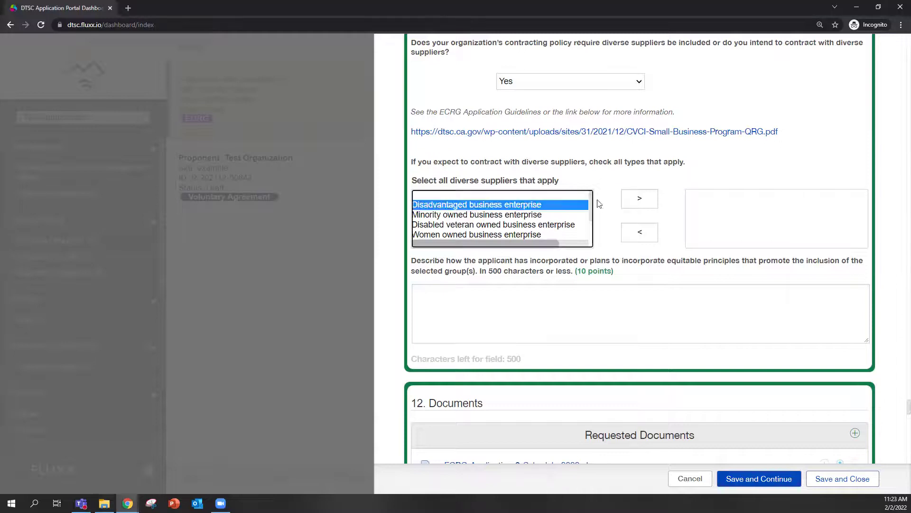
click(638, 199)
click(535, 205)
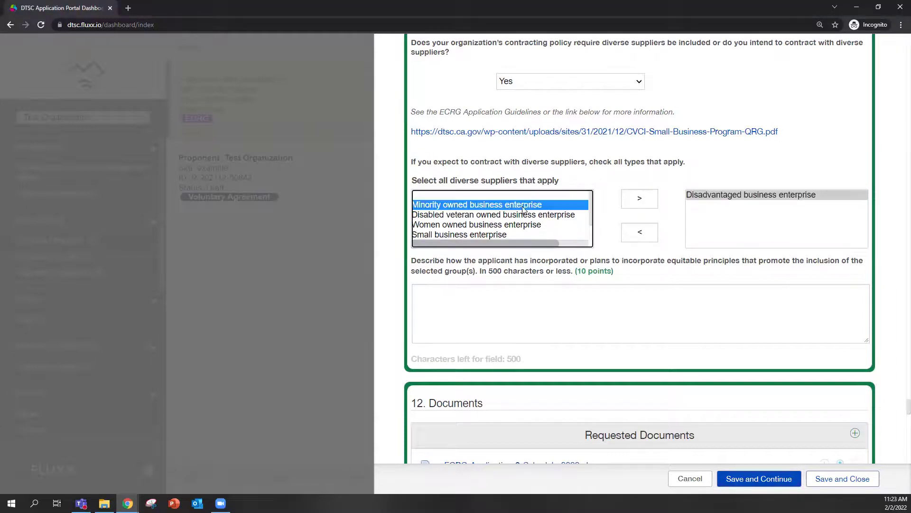
click(650, 200)
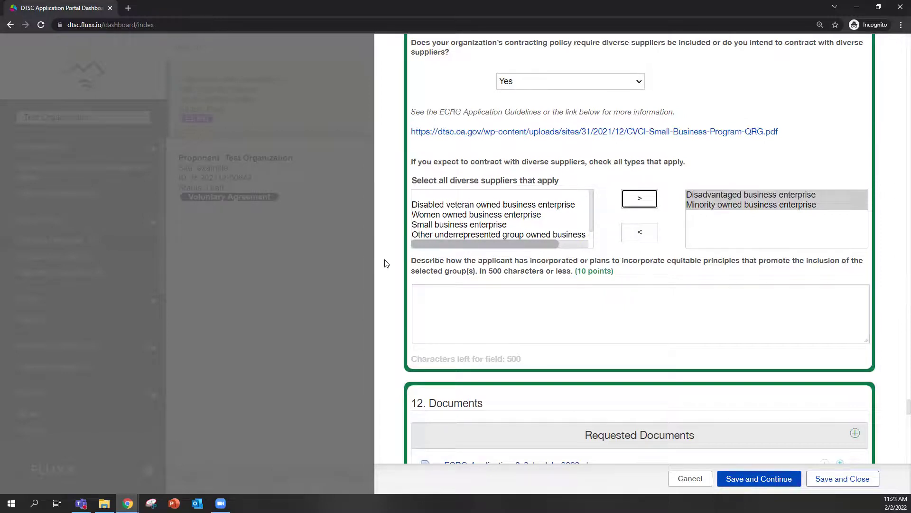
scroll(387, 264, down, 5)
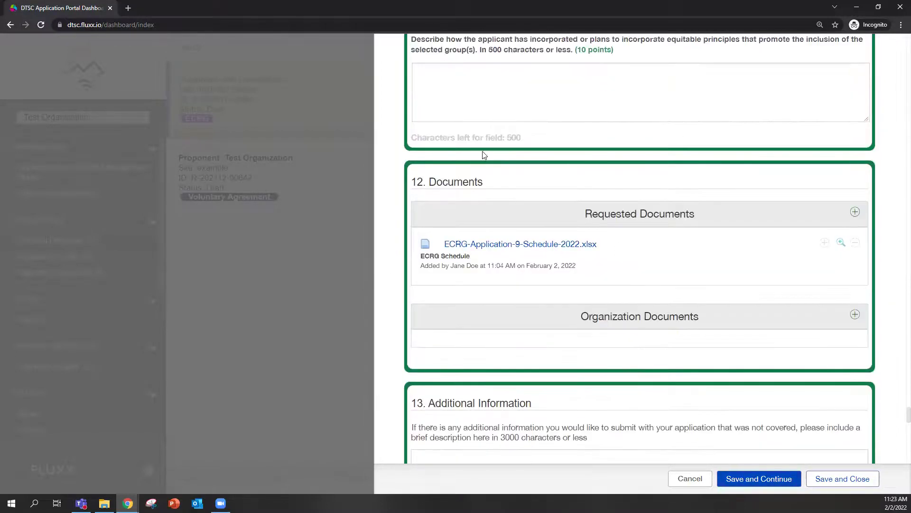
scroll(522, 175, down, 2)
scroll(521, 237, up, 2)
click(855, 213)
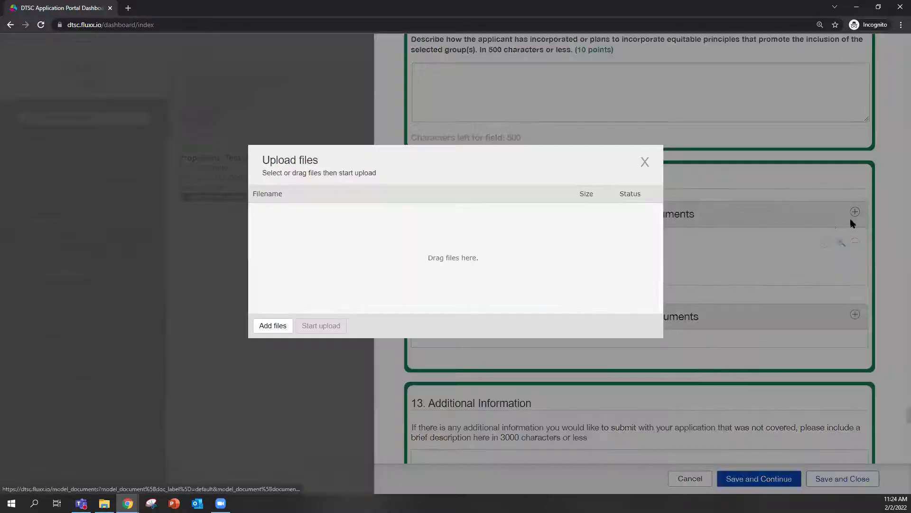
click(278, 325)
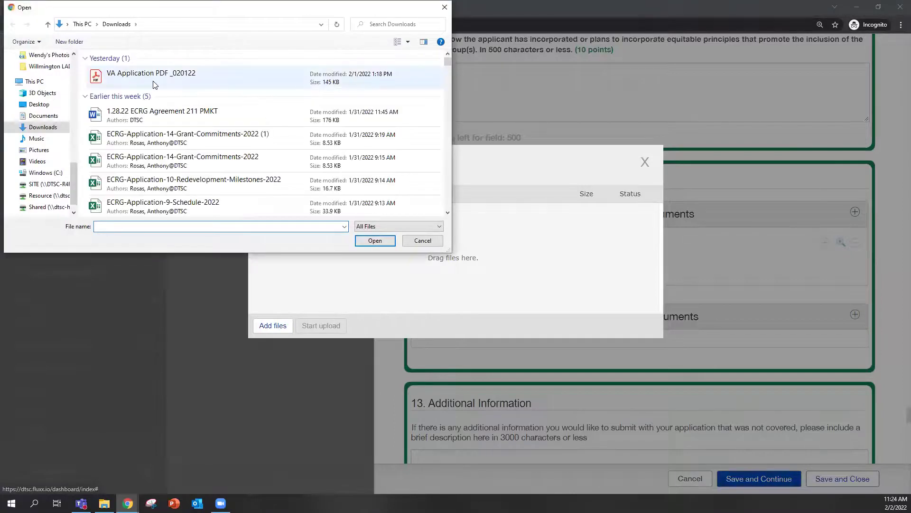
click(190, 77)
click(372, 240)
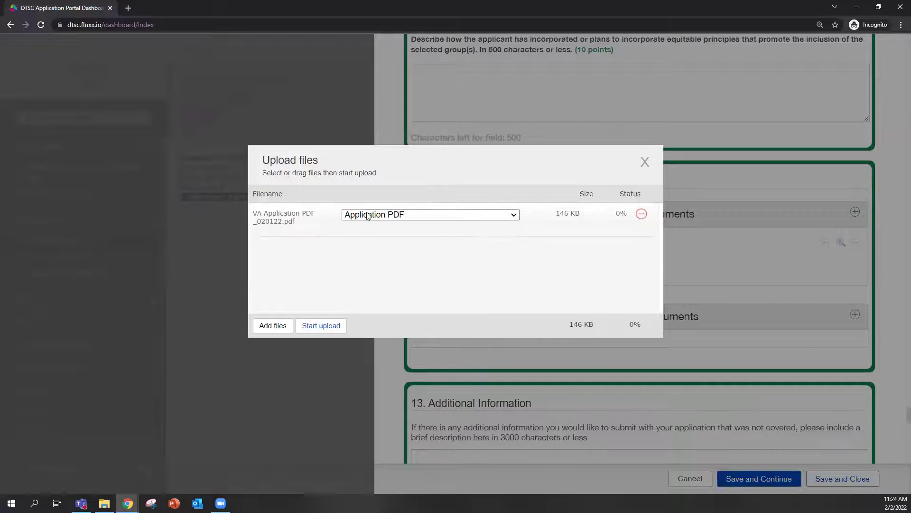
click(513, 215)
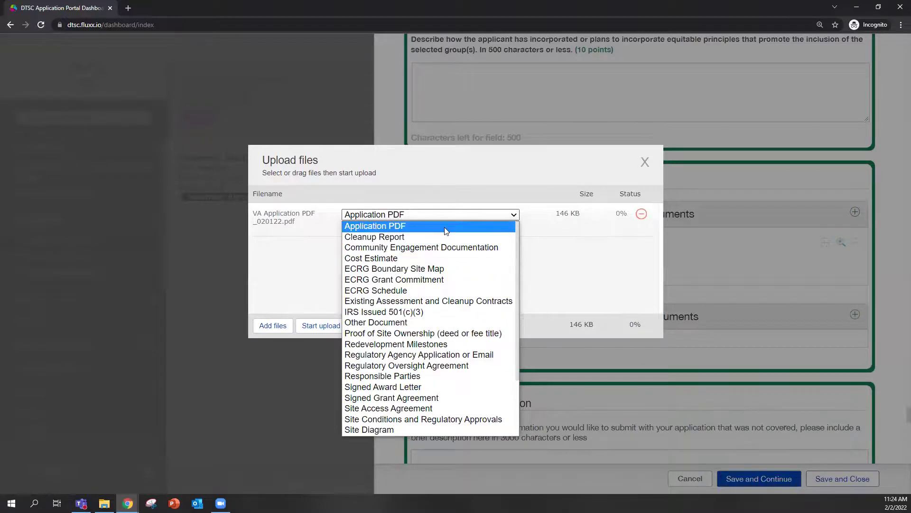
click(485, 214)
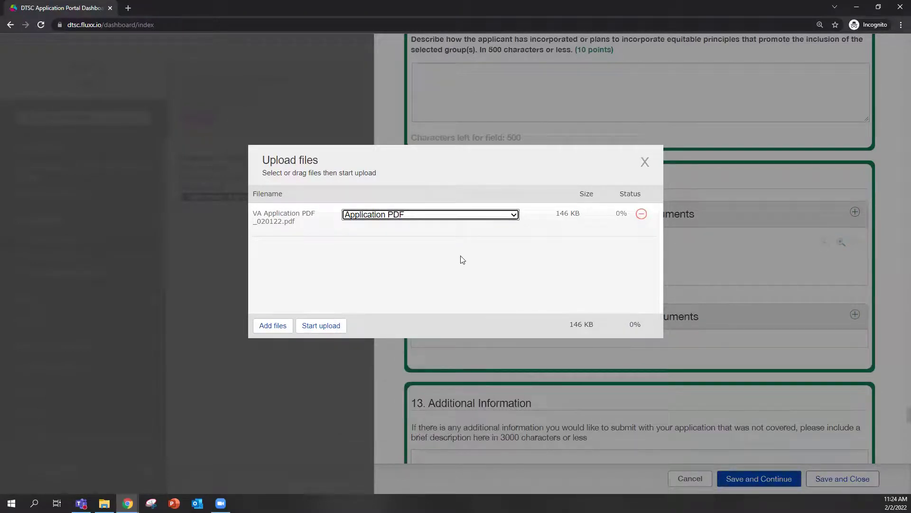
click(646, 163)
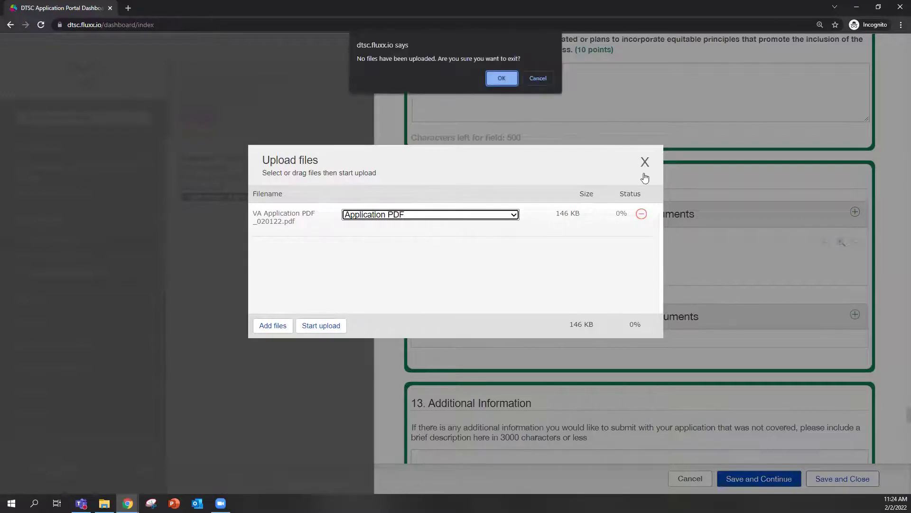
click(502, 78)
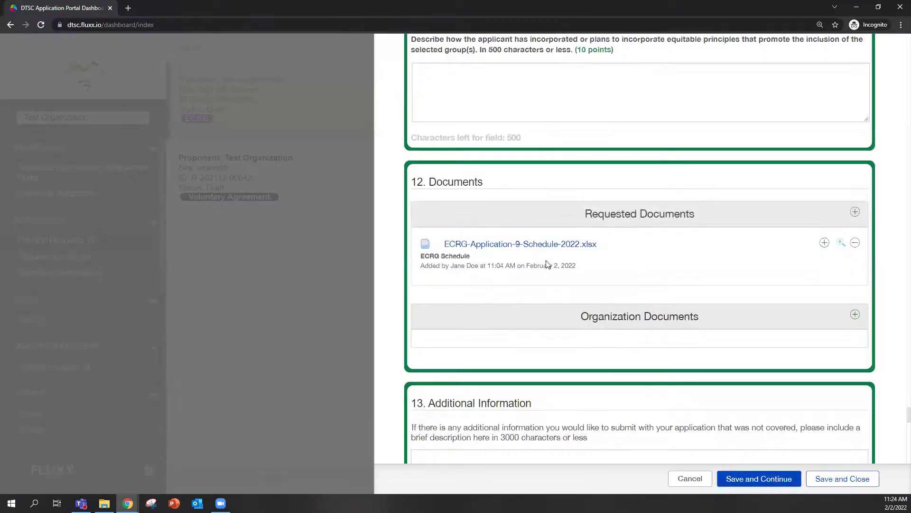
scroll(547, 271, down, 2)
scroll(495, 281, down, 2)
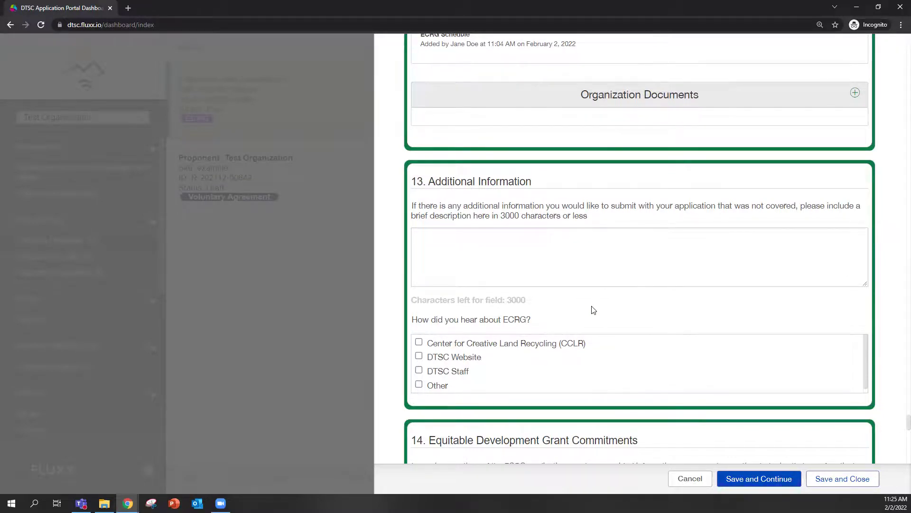
scroll(593, 310, down, 6)
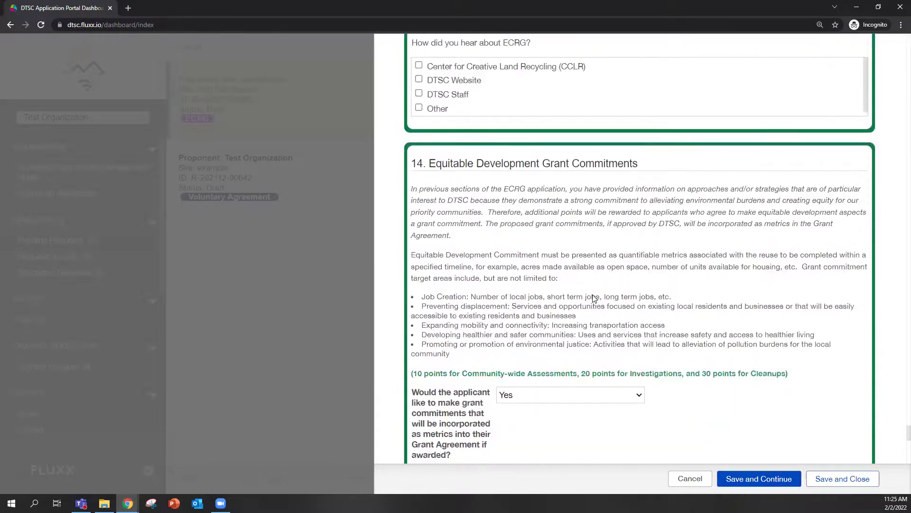
scroll(593, 299, down, 1)
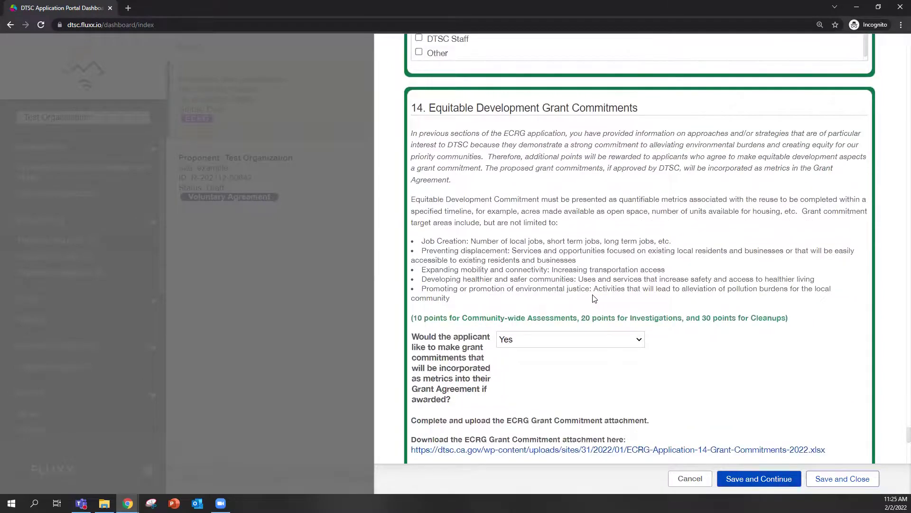
scroll(593, 298, up, 5)
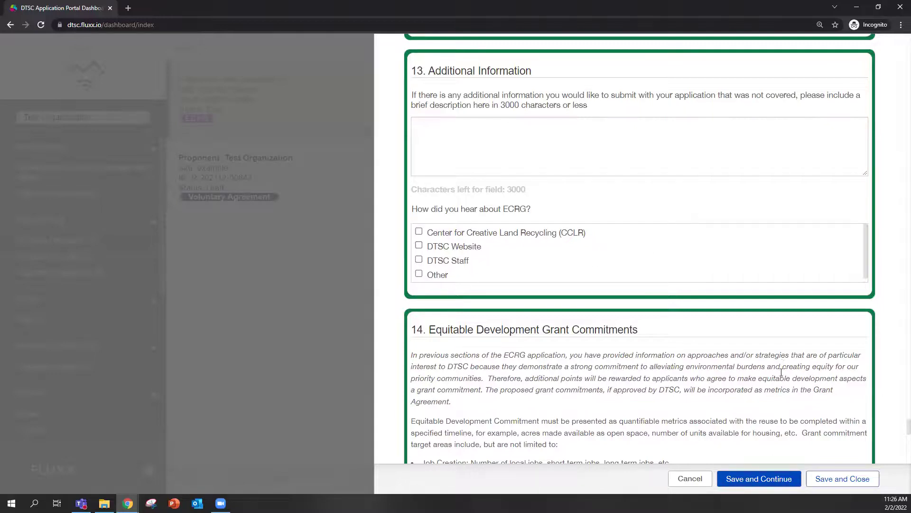
scroll(575, 190, down, 2)
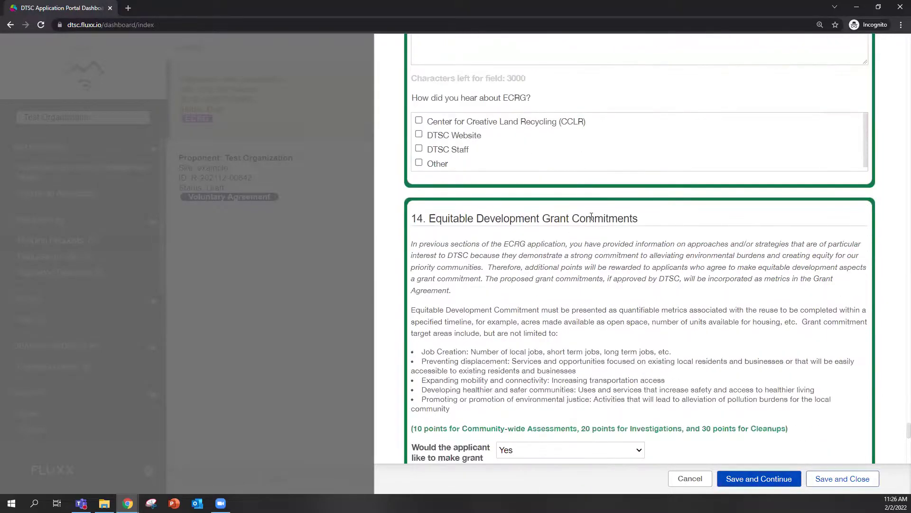
scroll(576, 156, down, 2)
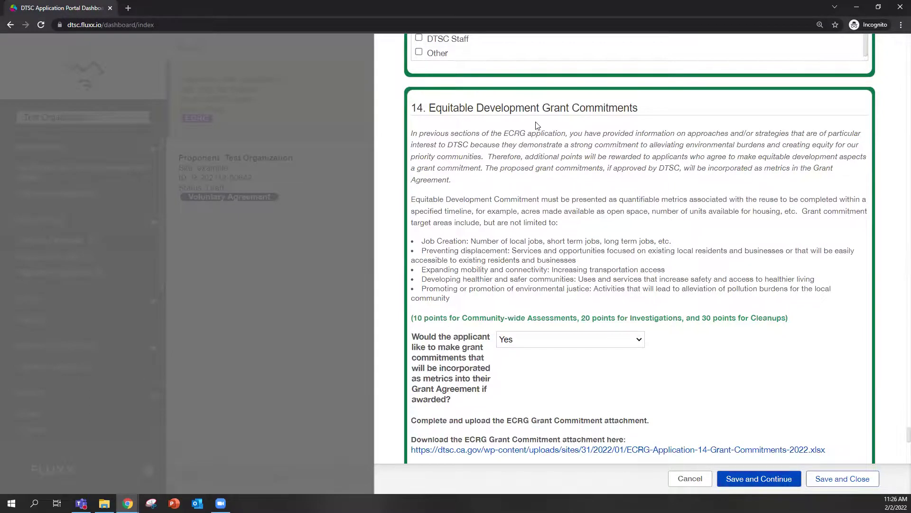
scroll(657, 185, down, 2)
scroll(657, 186, up, 2)
Switch to the Grant Commitments Excel template and zoom it to 130%.
key(alt+Tab)
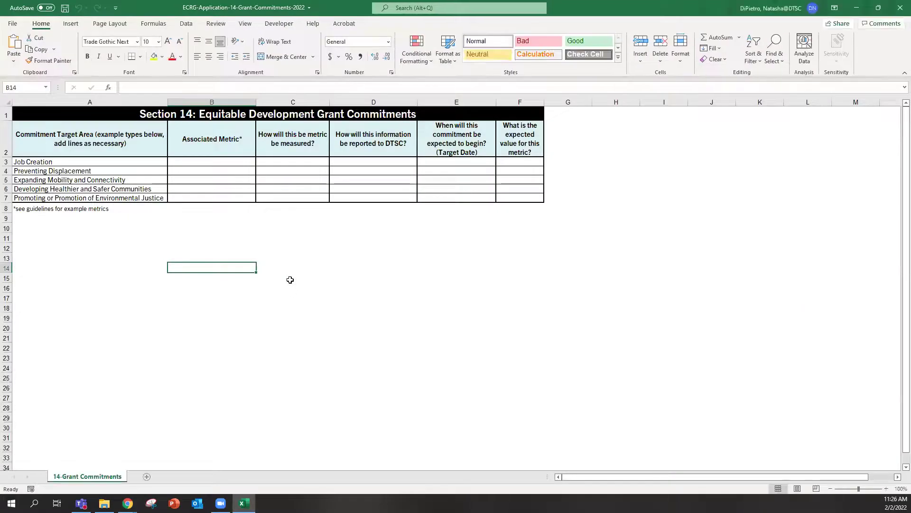
scroll(336, 245, up, 1)
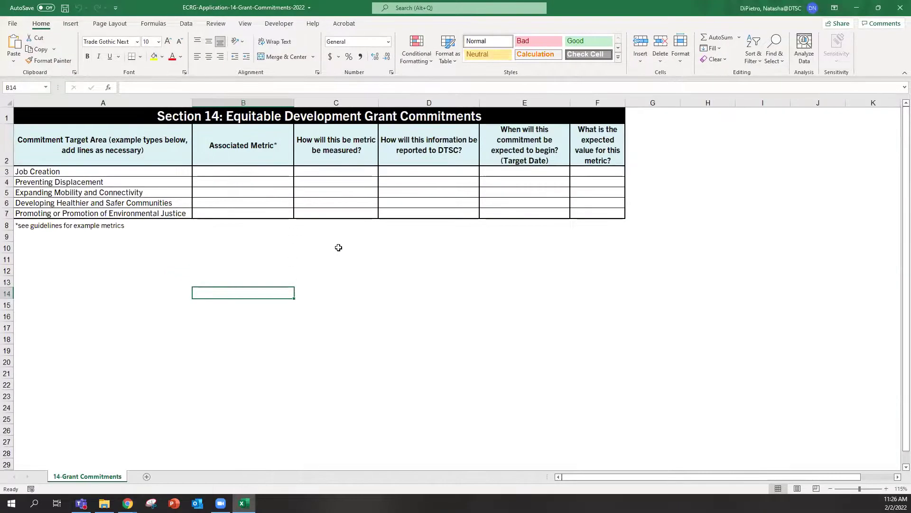
scroll(339, 247, up, 1)
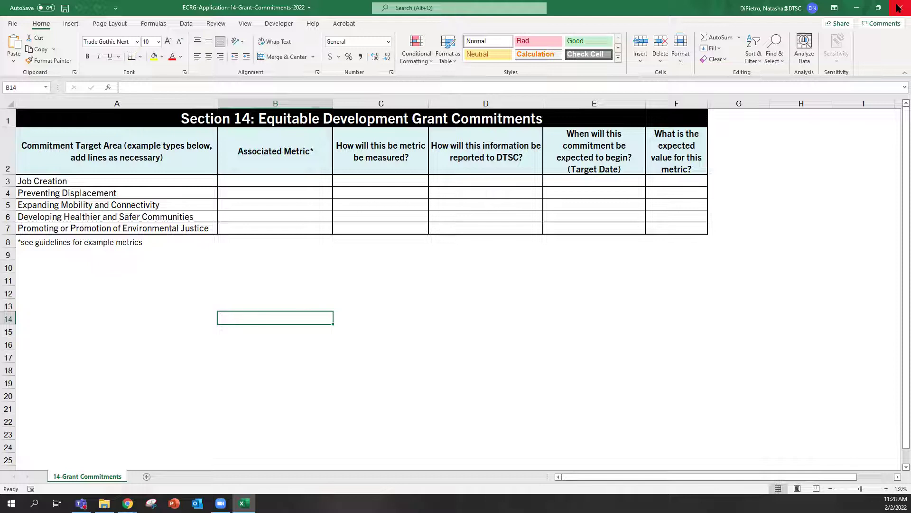
Close the ECRG-Application-14-Grant-Commitments-2022 workbook, returning to Section 14 answered 'Yes'.
click(899, 10)
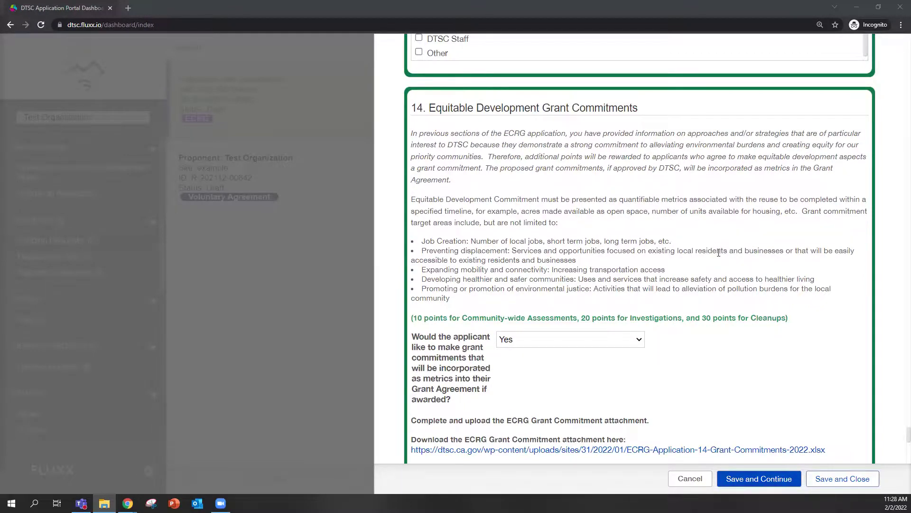
Scroll the Fluxx ECRG form past Section 14 down to 15. Signature.
scroll(698, 246, down, 2)
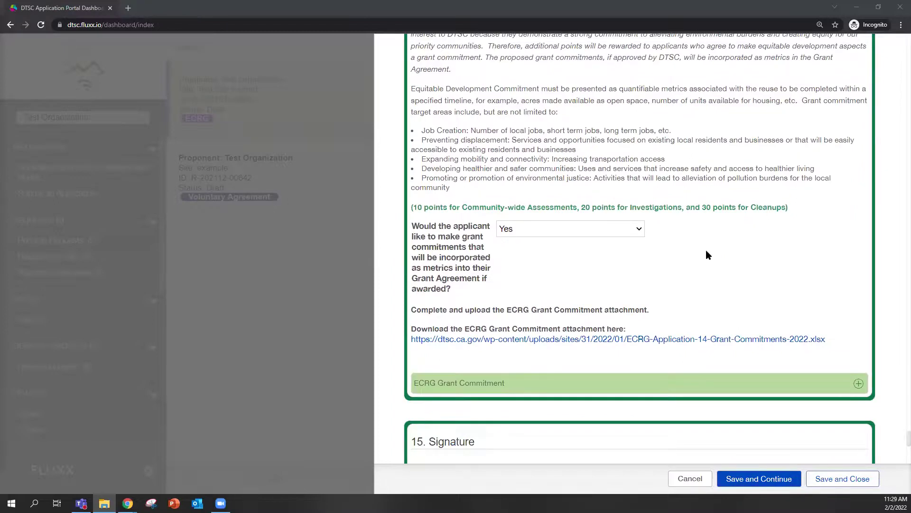
scroll(651, 214, down, 2)
scroll(655, 219, down, 4)
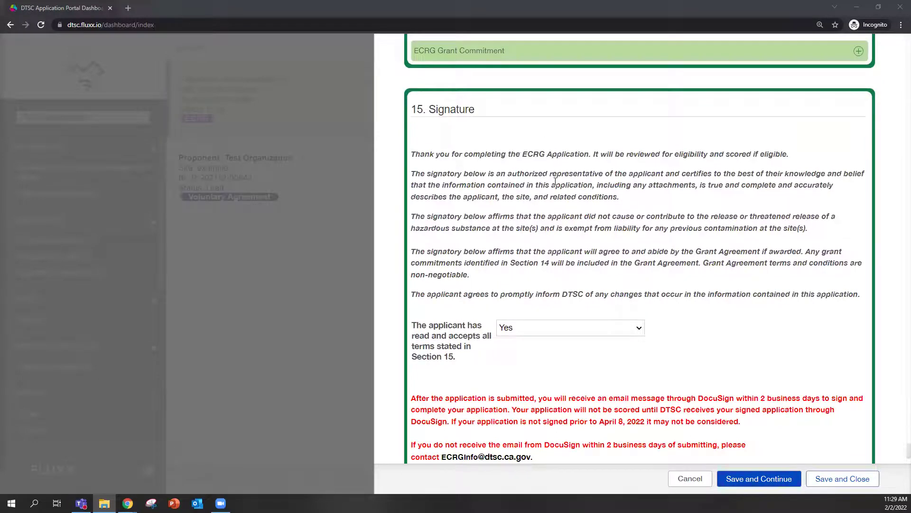
Confirm 'Yes' is accepted in Section 15 Signature, then Save and Close the draft application.
scroll(452, 176, down, 1)
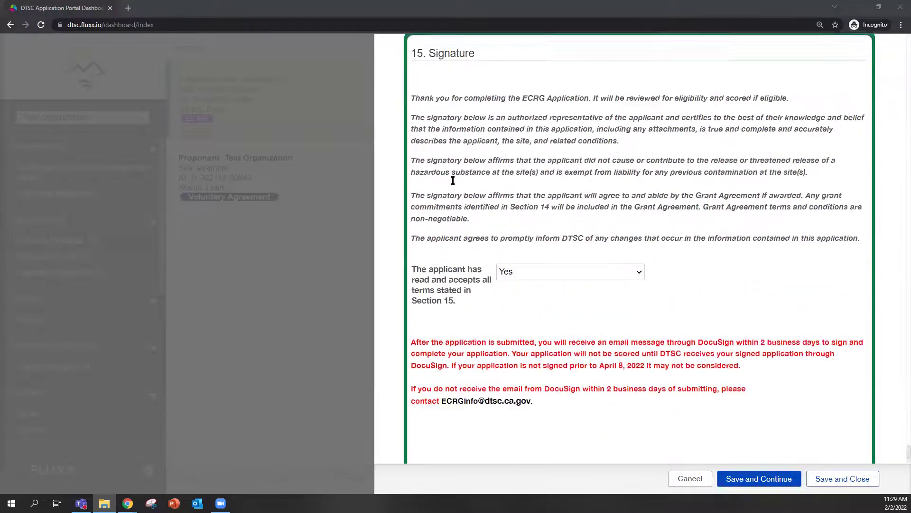
scroll(453, 181, up, 1)
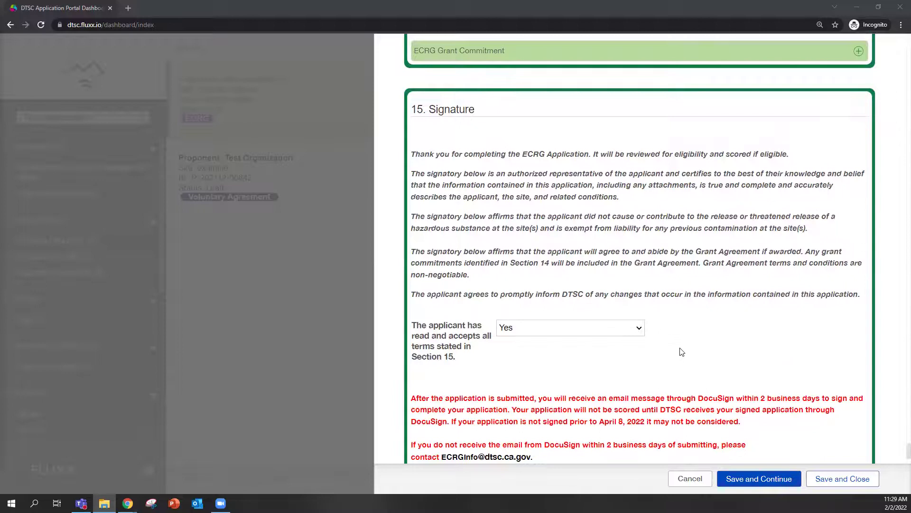
scroll(682, 352, down, 2)
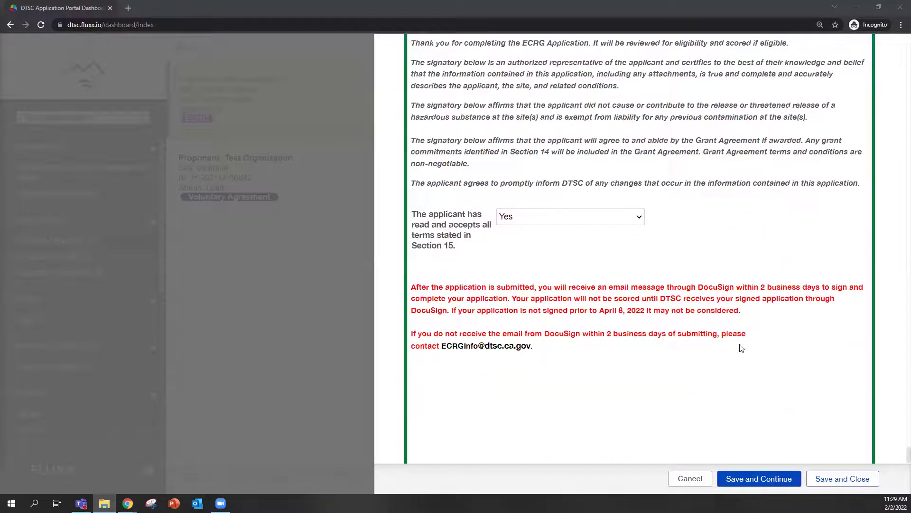
scroll(673, 338, down, 1)
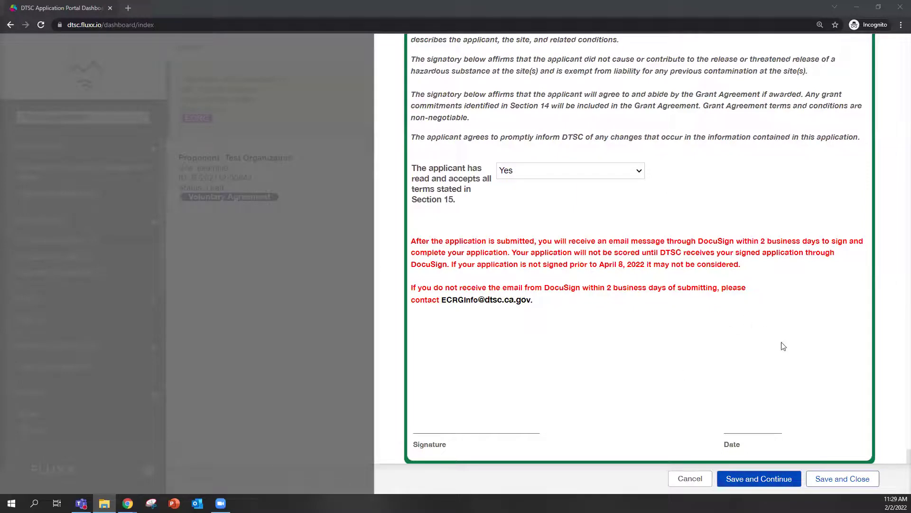
click(843, 478)
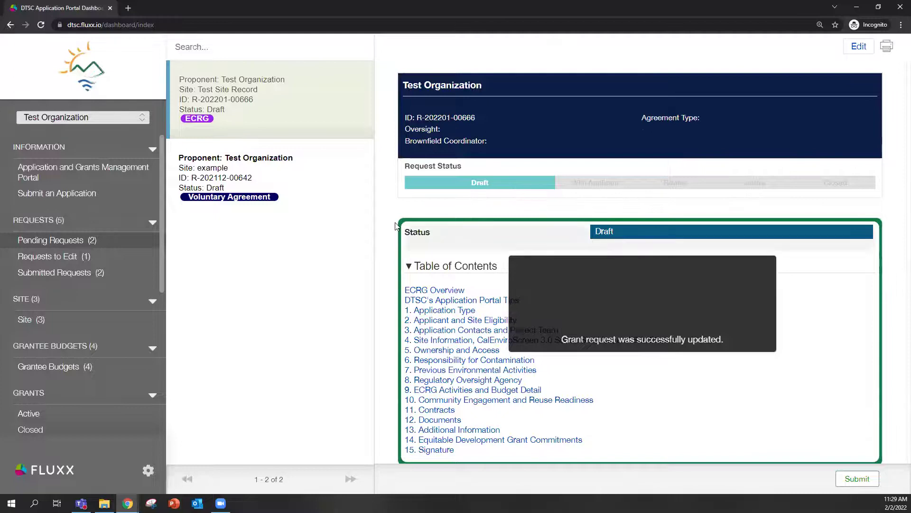
Scroll the read-only Draft request through the overview, portal tips and Sections 1–3 to Section 4 Site Information.
scroll(546, 237, down, 5)
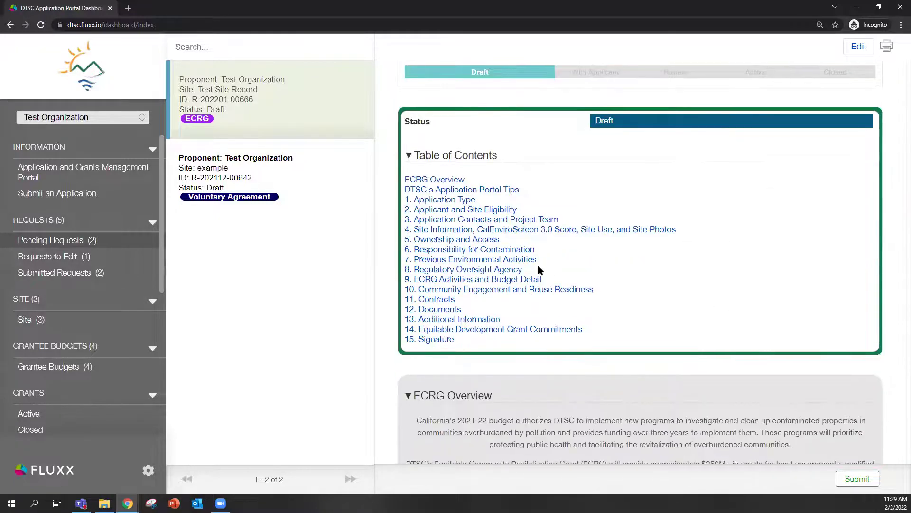
scroll(545, 287, down, 2)
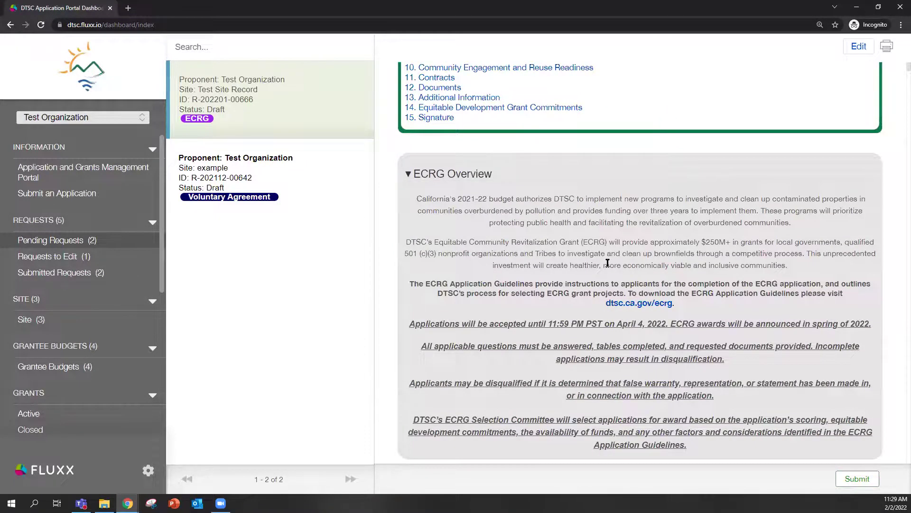
scroll(538, 238, down, 2)
scroll(538, 237, down, 2)
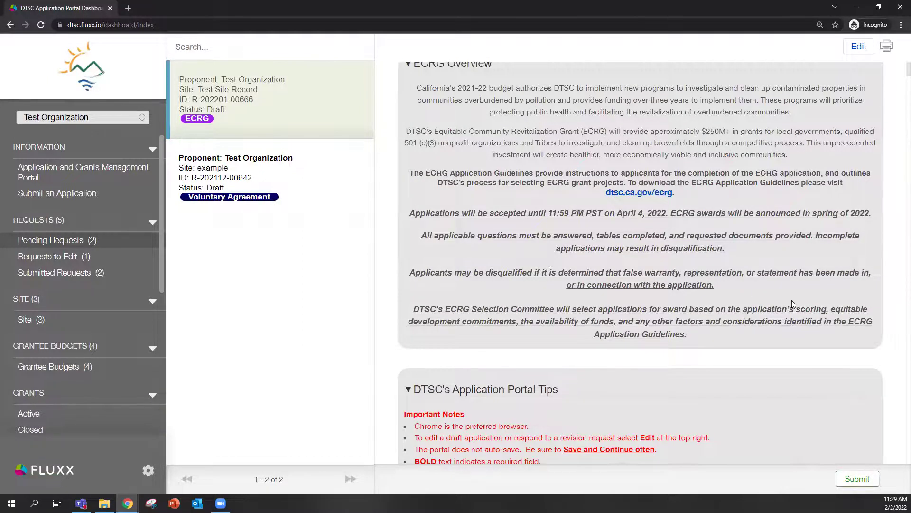
scroll(792, 304, down, 3)
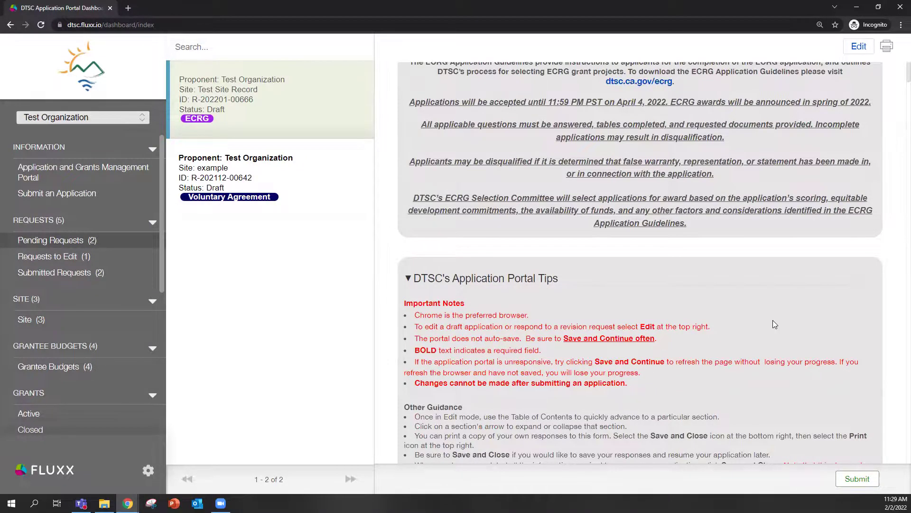
scroll(773, 321, down, 5)
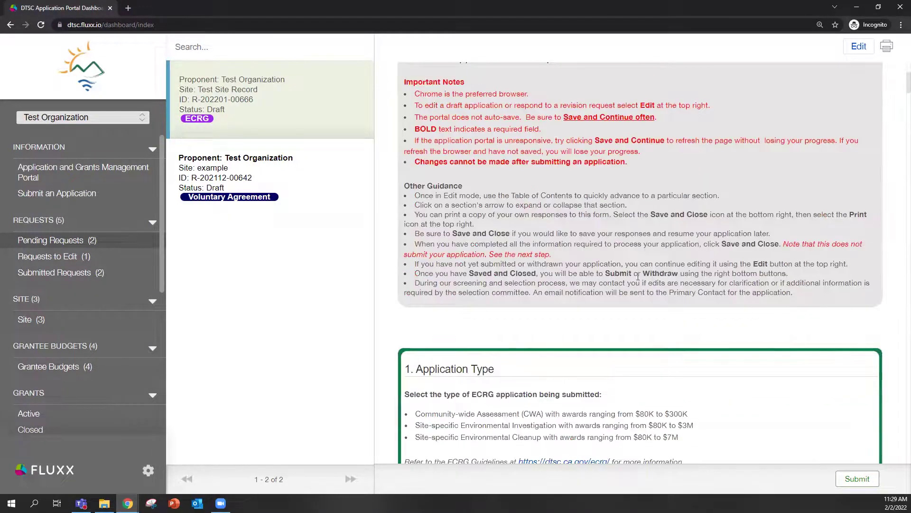
scroll(570, 304, down, 1)
scroll(571, 306, down, 5)
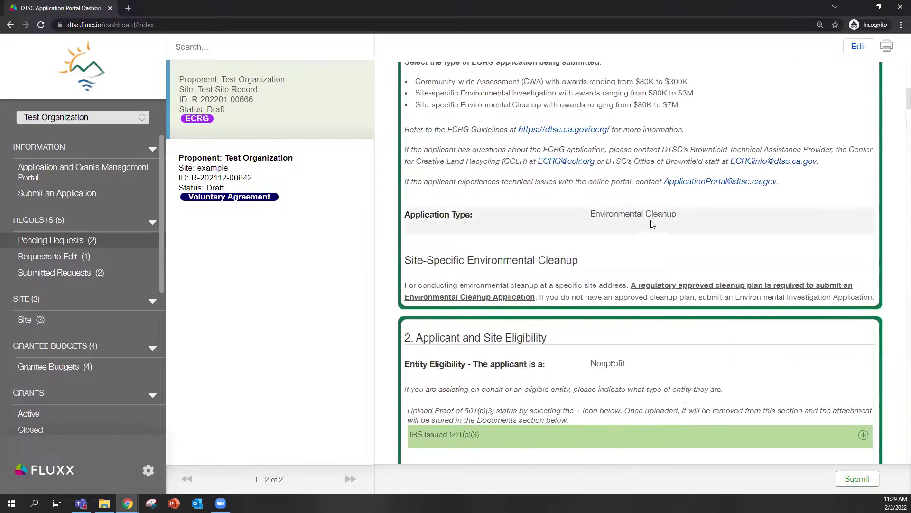
scroll(670, 242, down, 9)
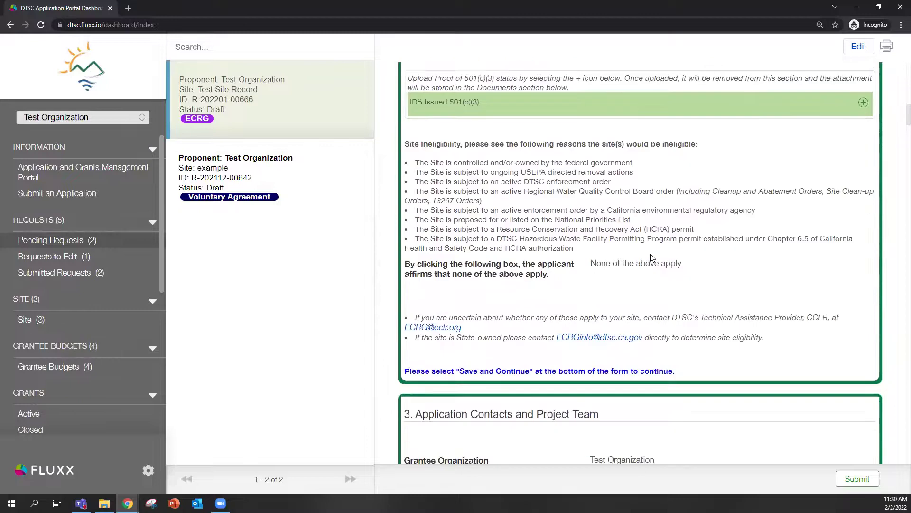
scroll(656, 271, down, 2)
scroll(749, 234, down, 2)
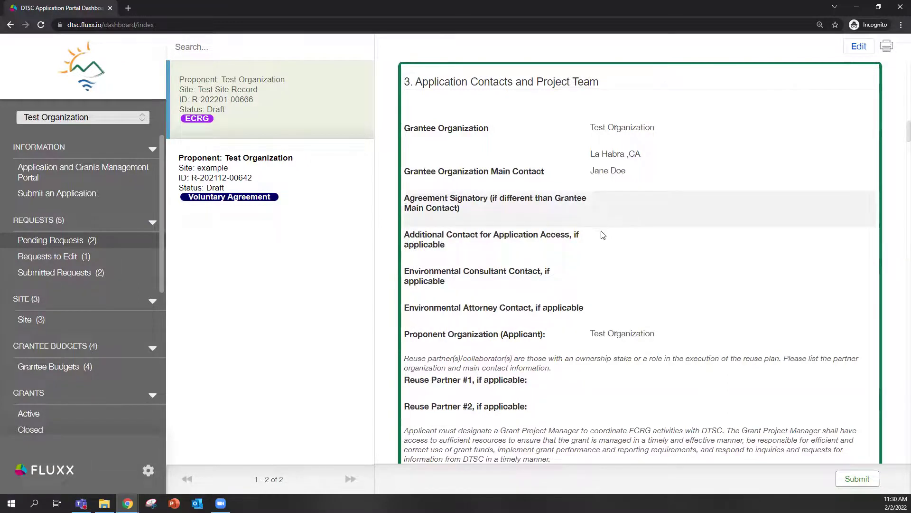
scroll(590, 225, down, 2)
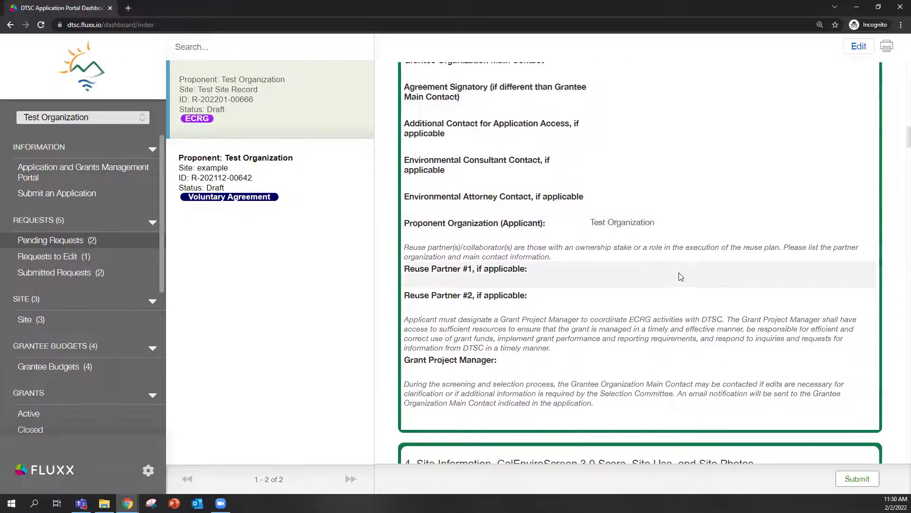
scroll(636, 297, down, 2)
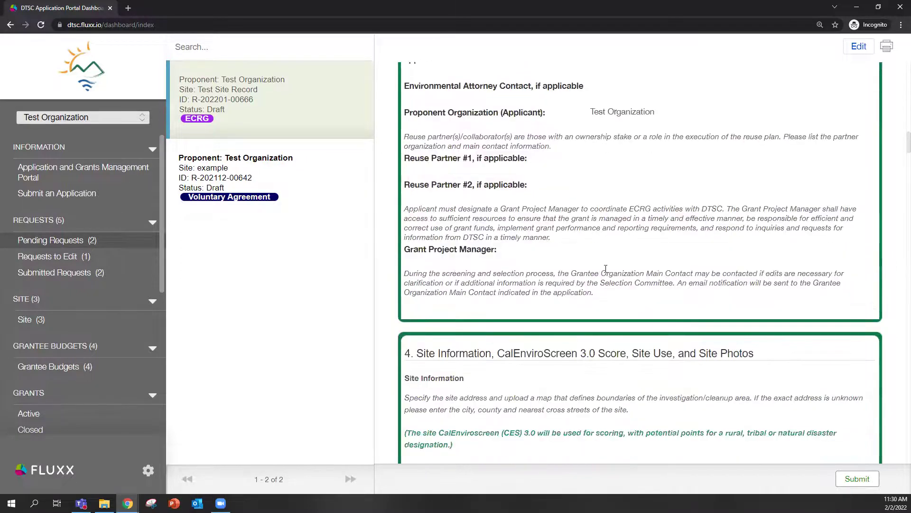